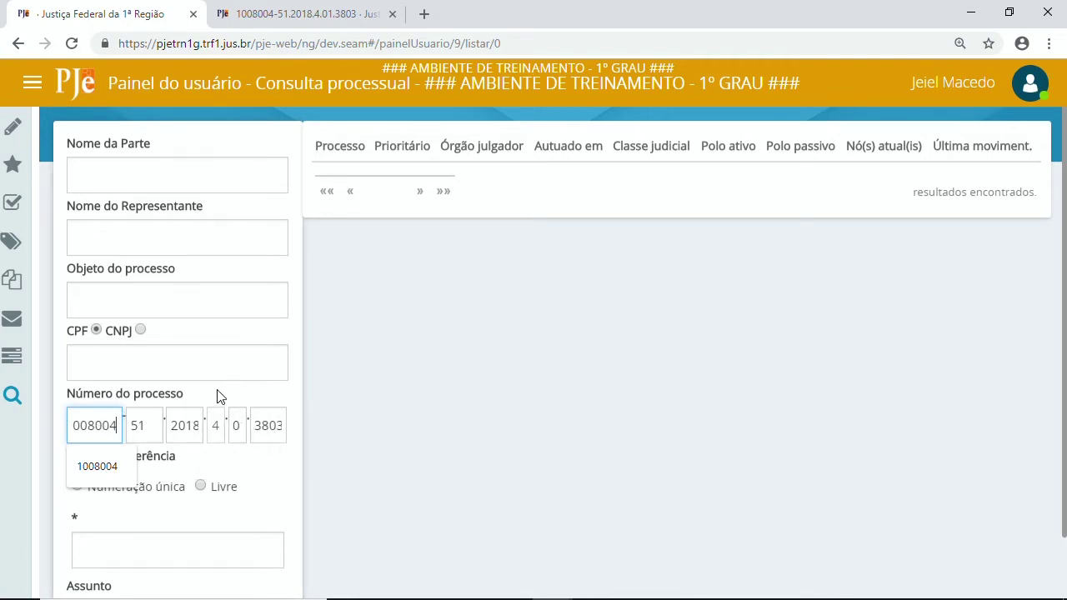
key(Tab)
key(Return)
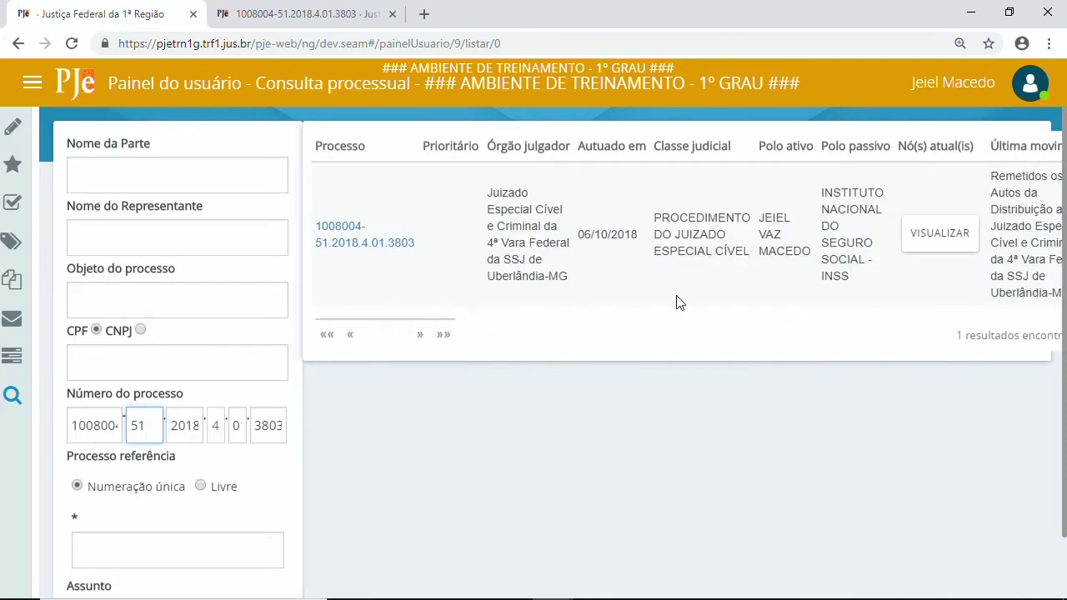
scroll(184, 401, down, 10)
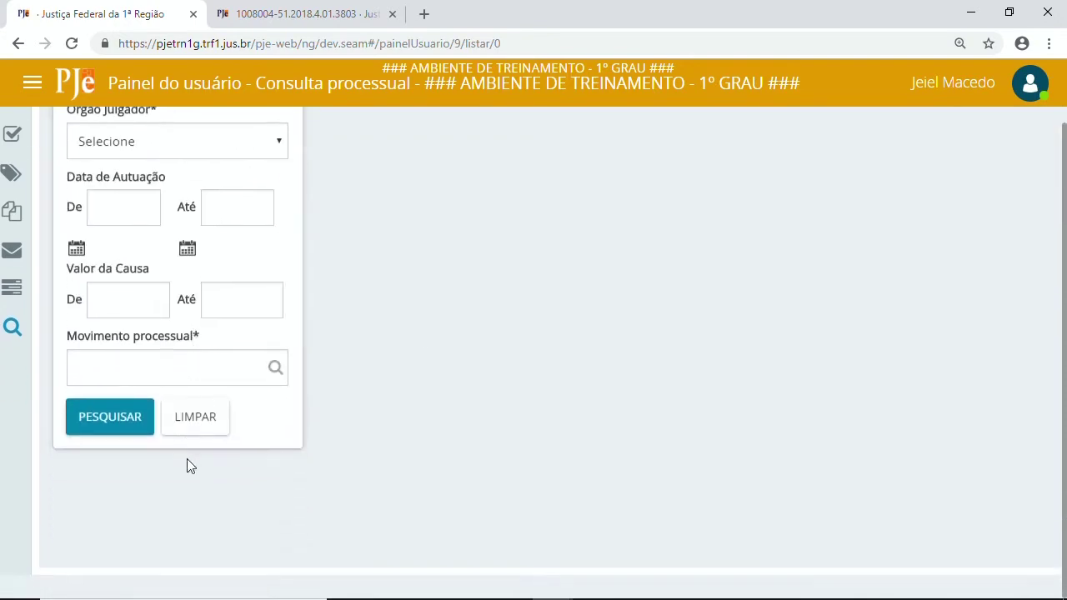
scroll(214, 410, up, 8)
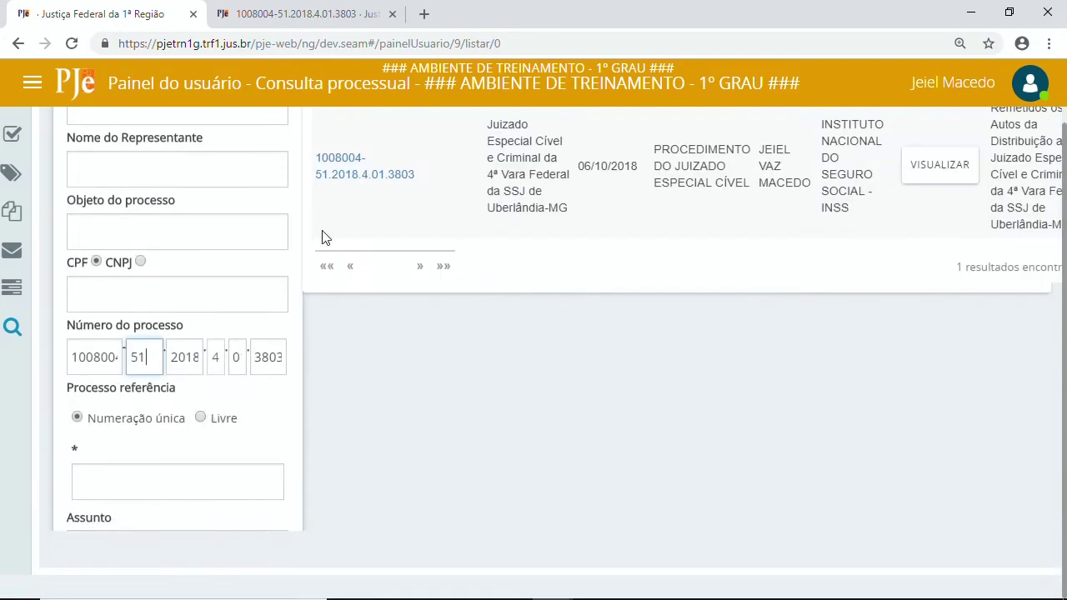
scroll(643, 326, up, 1)
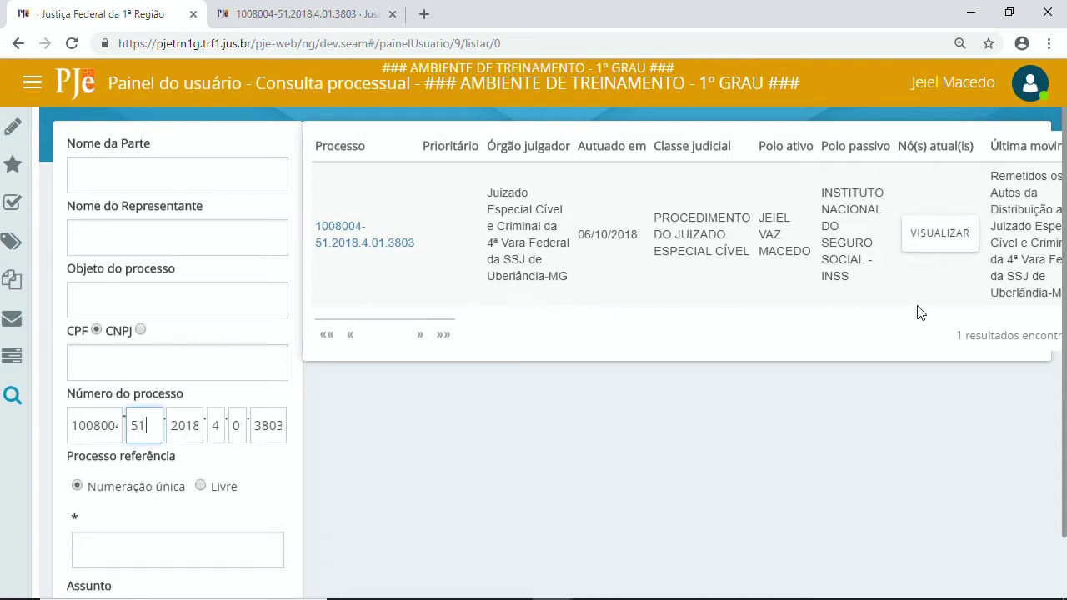
click(940, 233)
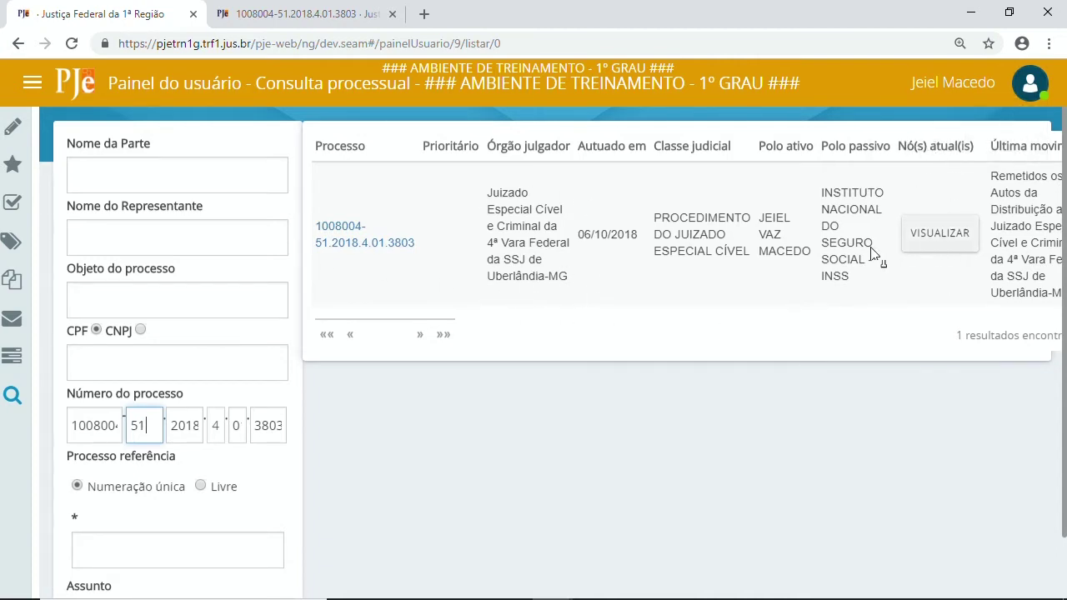
click(935, 246)
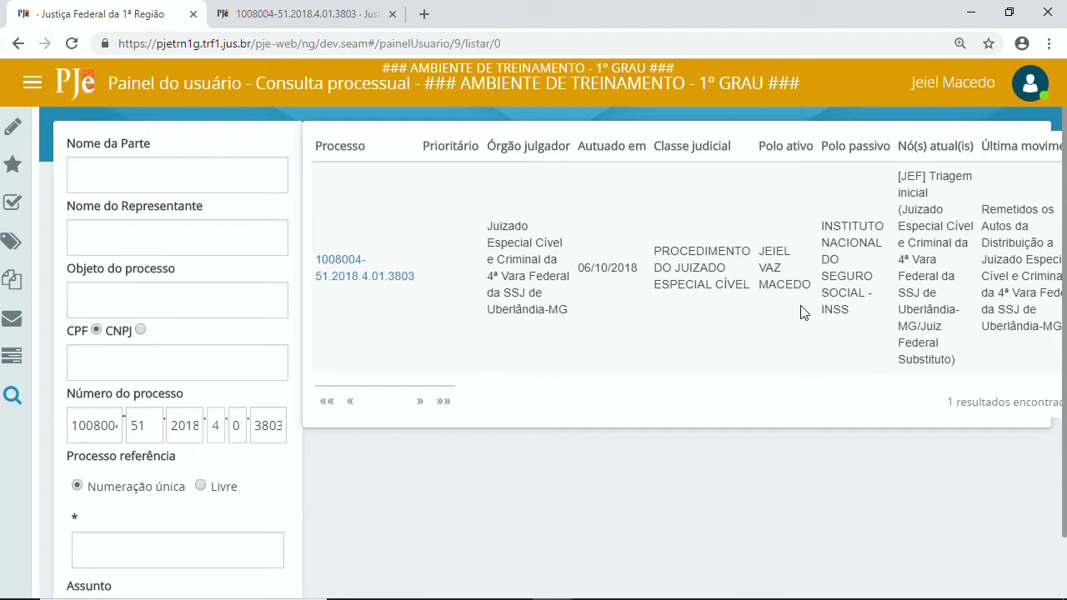
In the case's document tab, open Editar objeto do processo under Outras ações.
click(291, 12)
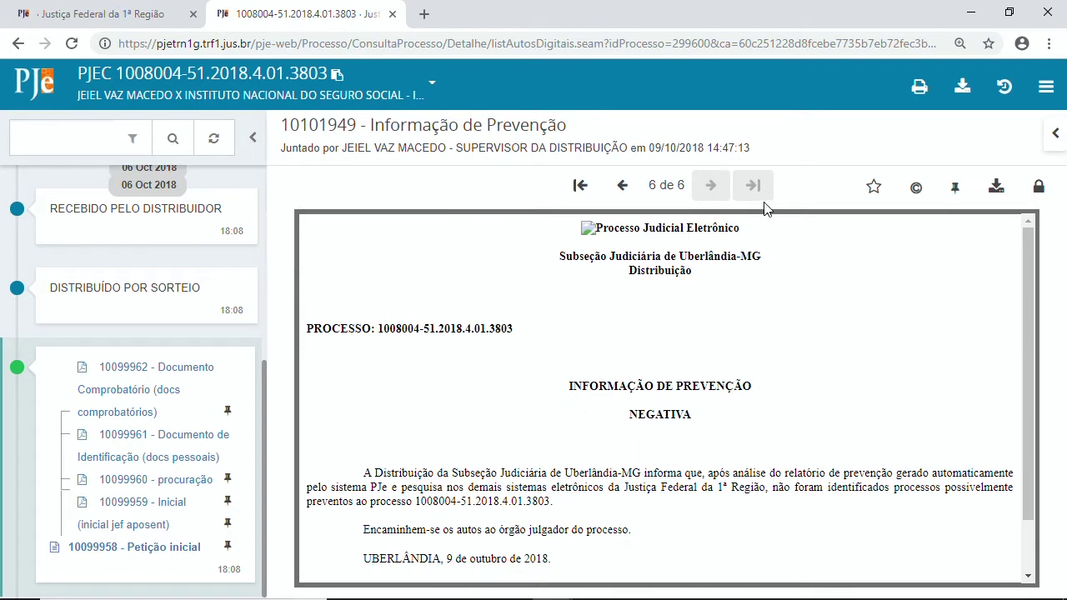
click(1047, 89)
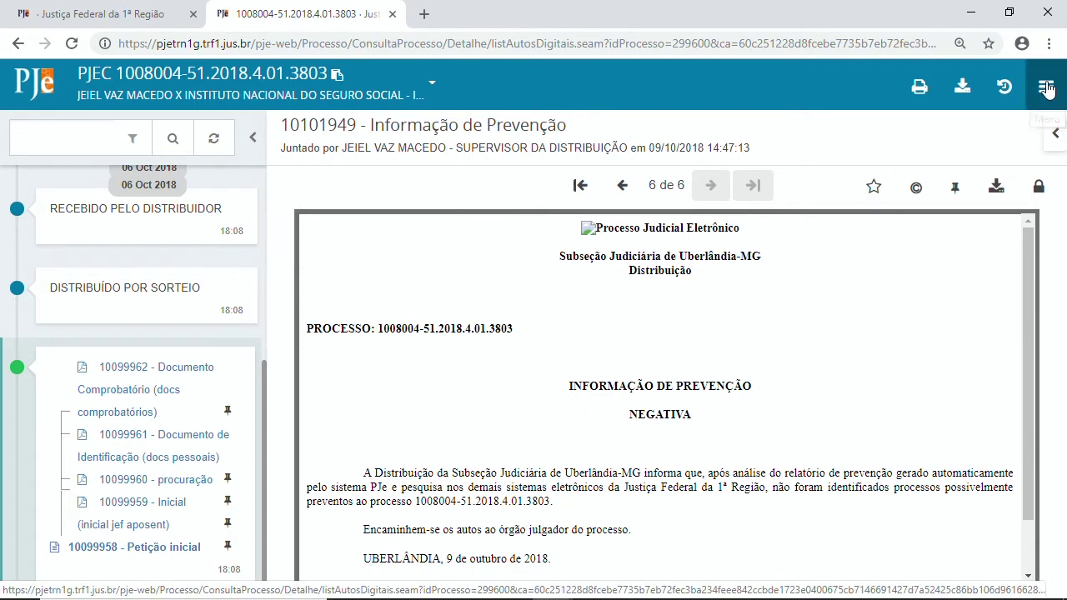
mouse_move(974, 135)
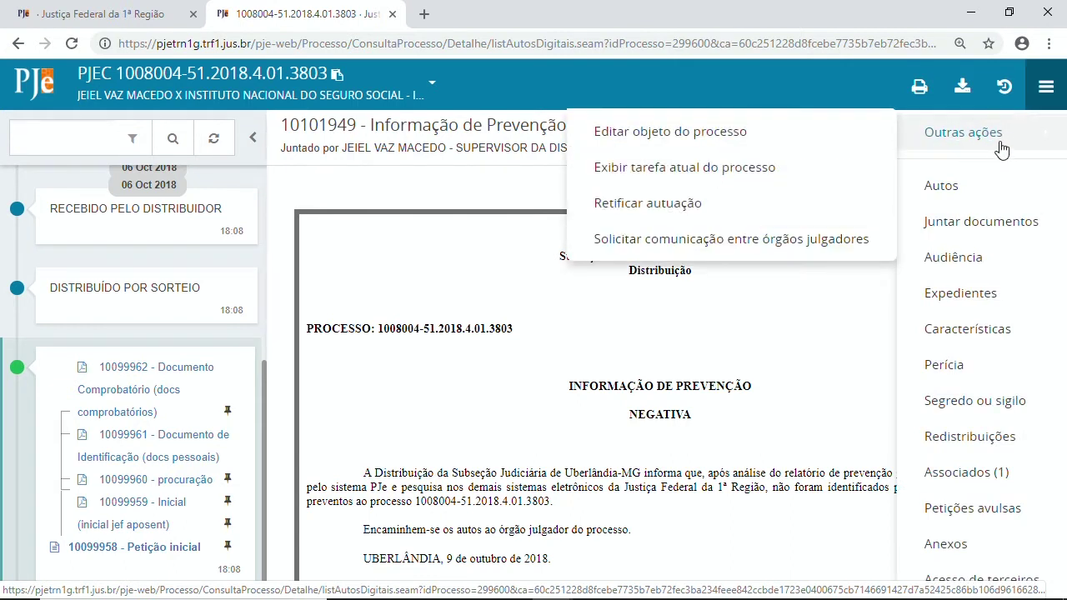
click(787, 140)
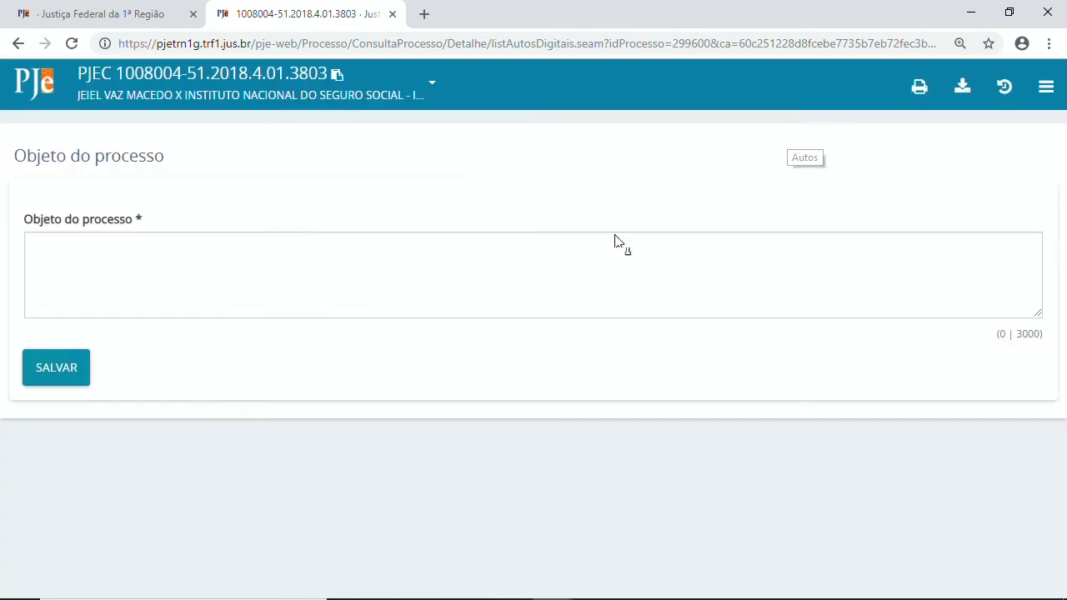
Enter 'FGTS planos econômicos xxxx' as the case subject, save it, and dismiss the confirmation.
click(153, 273)
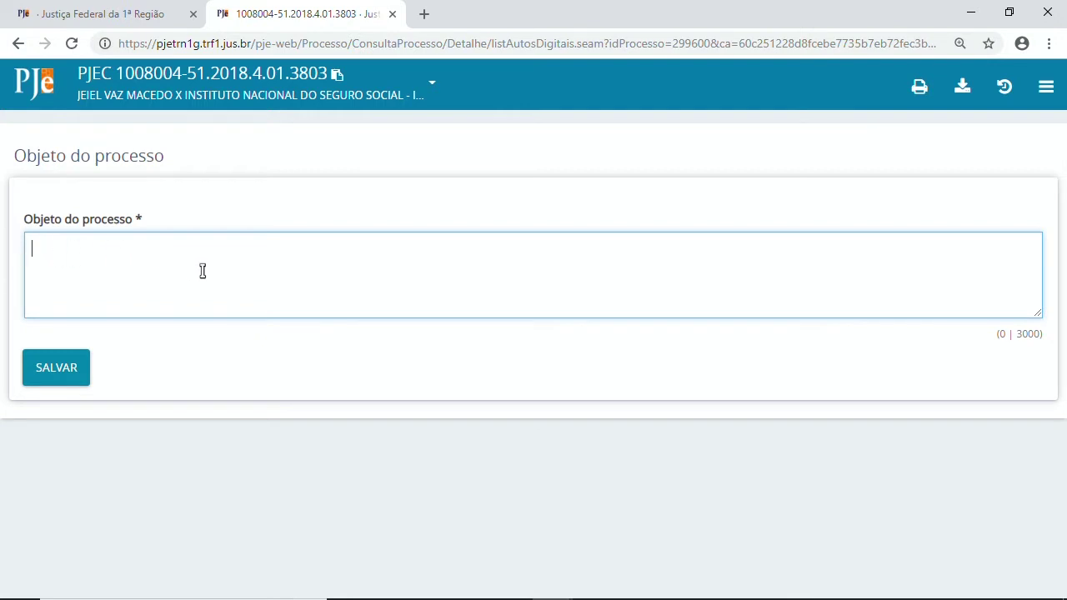
mouse_move(150, 595)
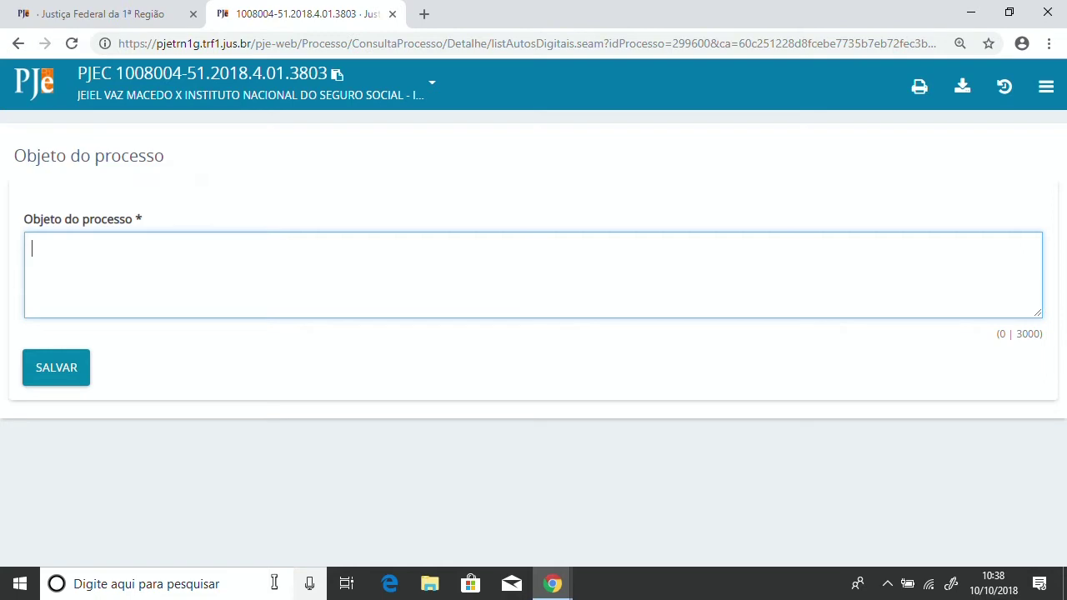
text(gt)
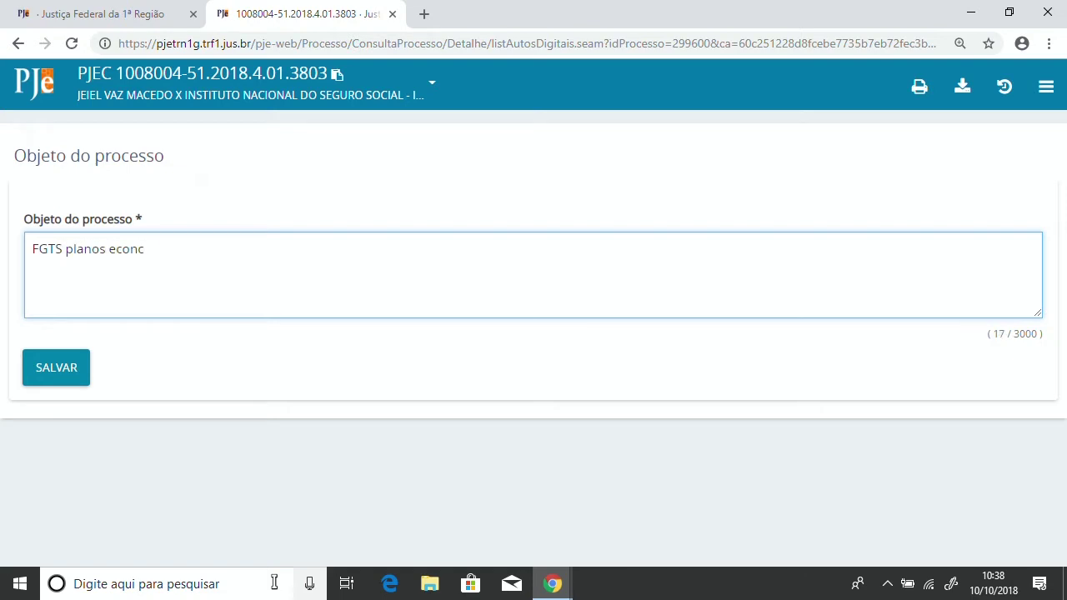
key(BackSpace)
key(BackSpace)
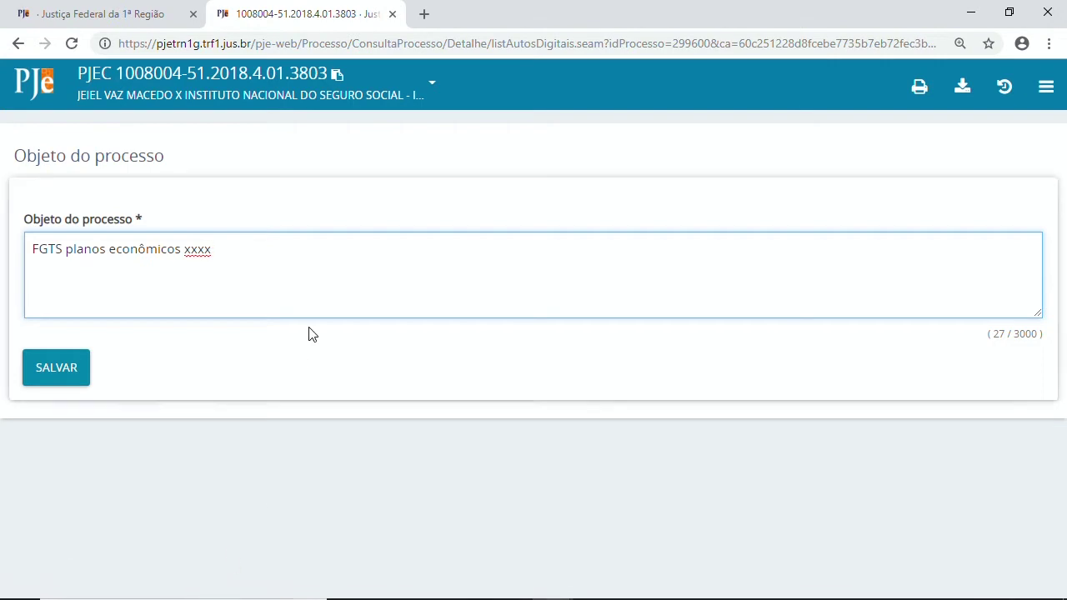
click(74, 377)
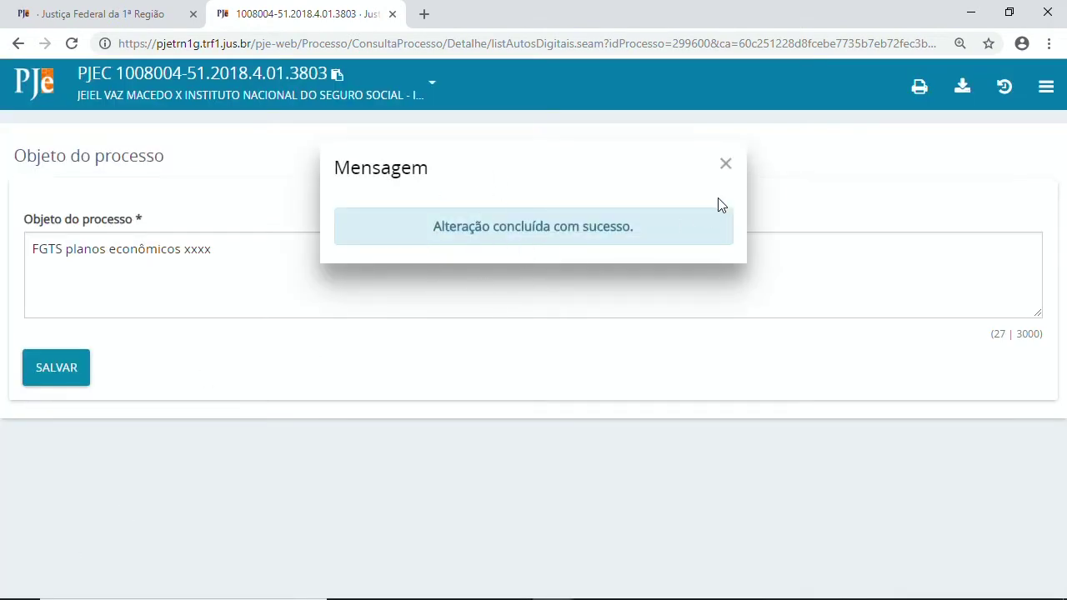
click(725, 165)
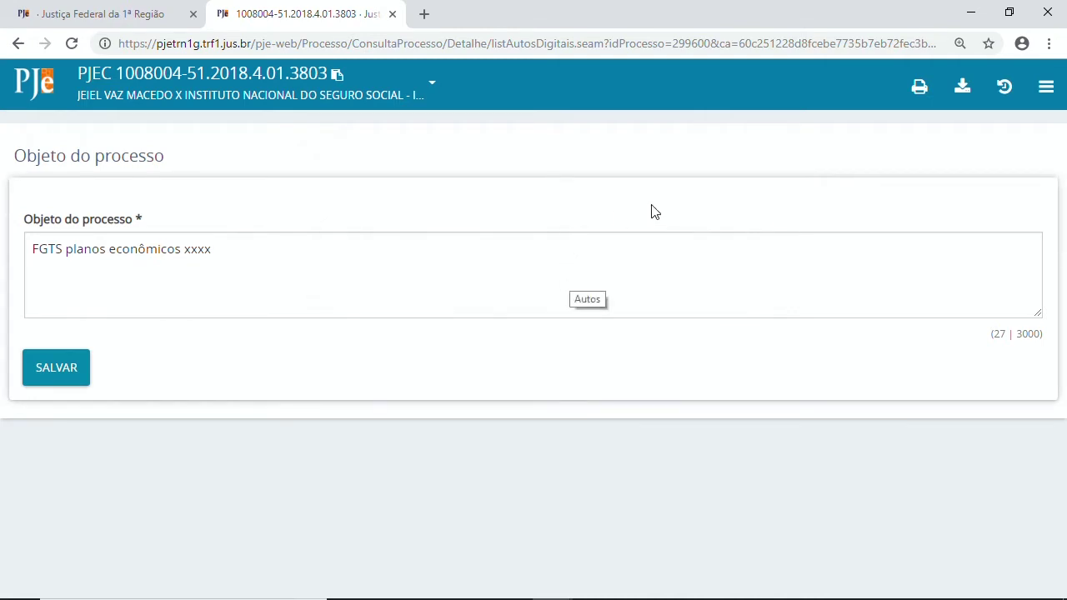
click(1052, 85)
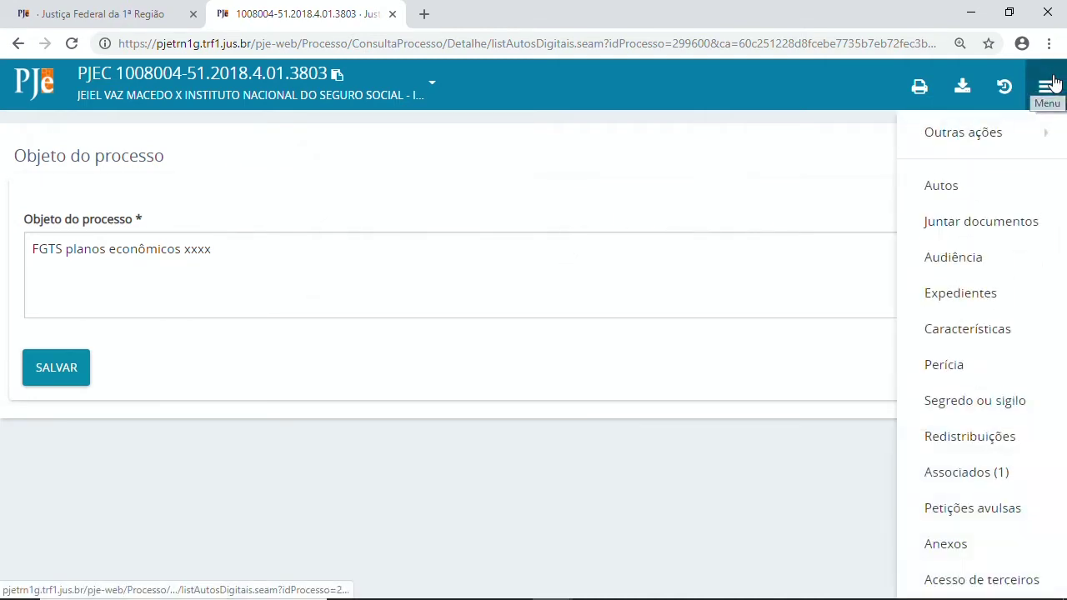
mouse_move(957, 146)
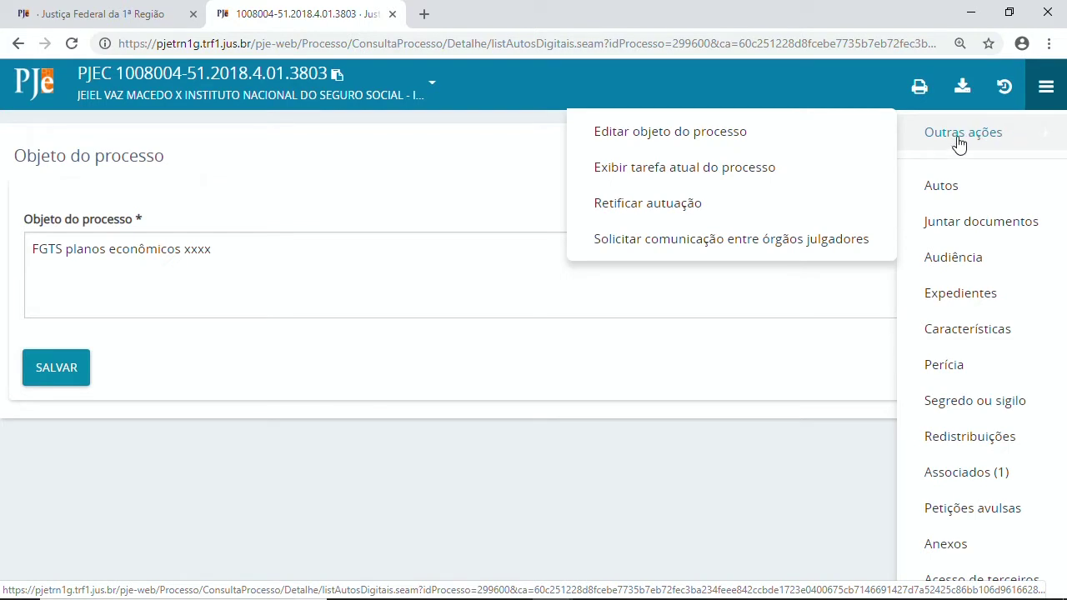
click(766, 170)
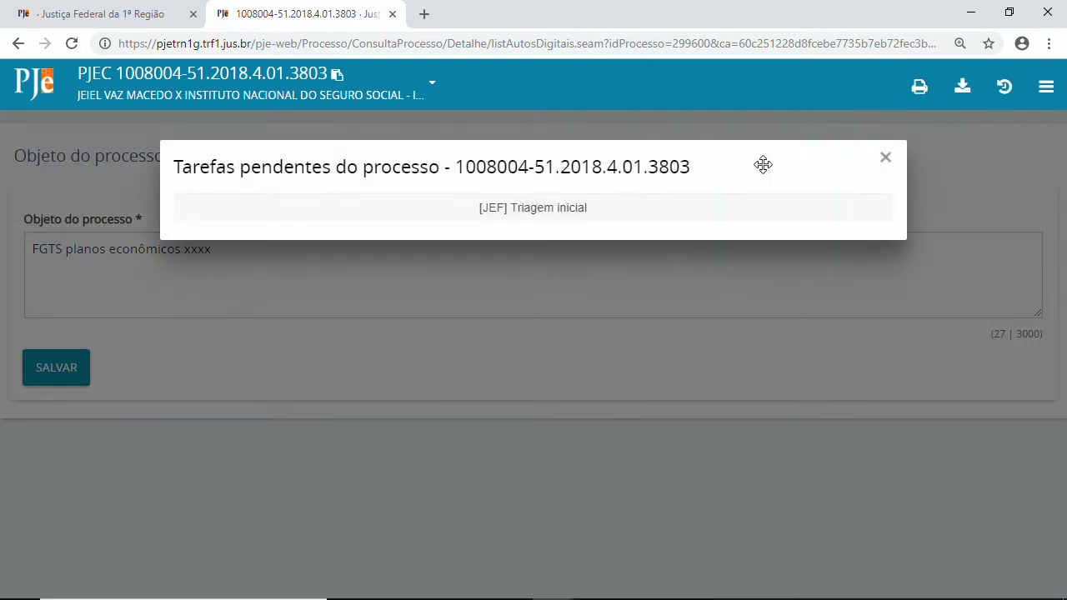
click(543, 213)
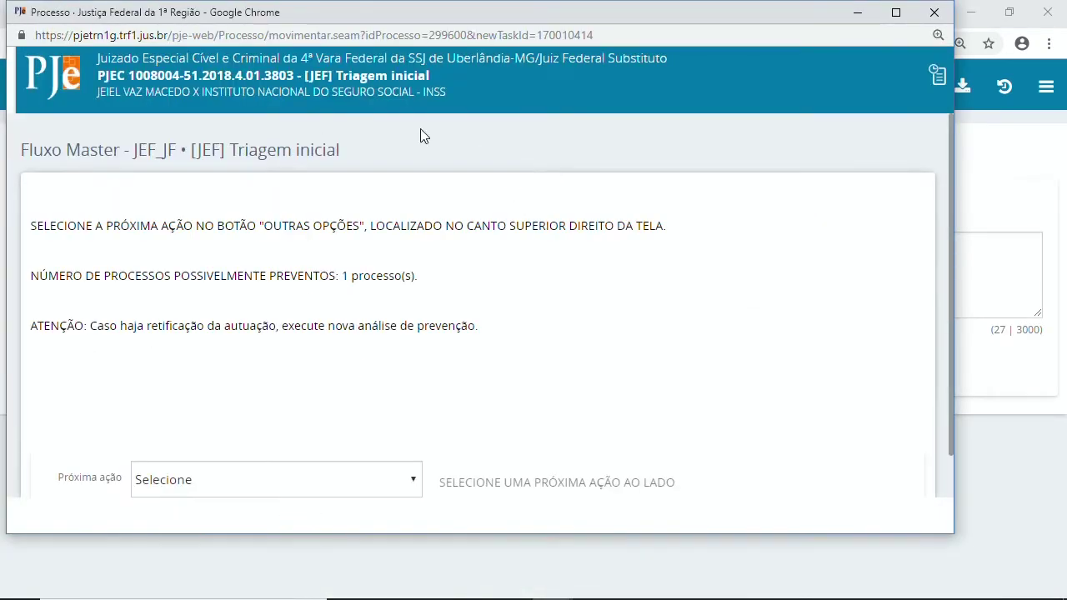
scroll(352, 374, down, 1)
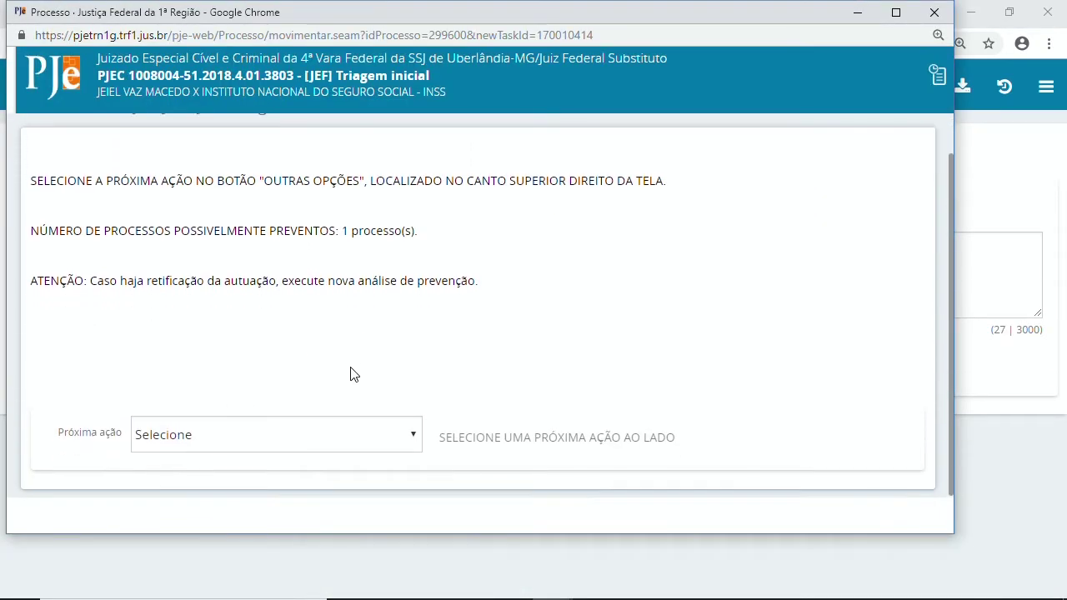
click(283, 443)
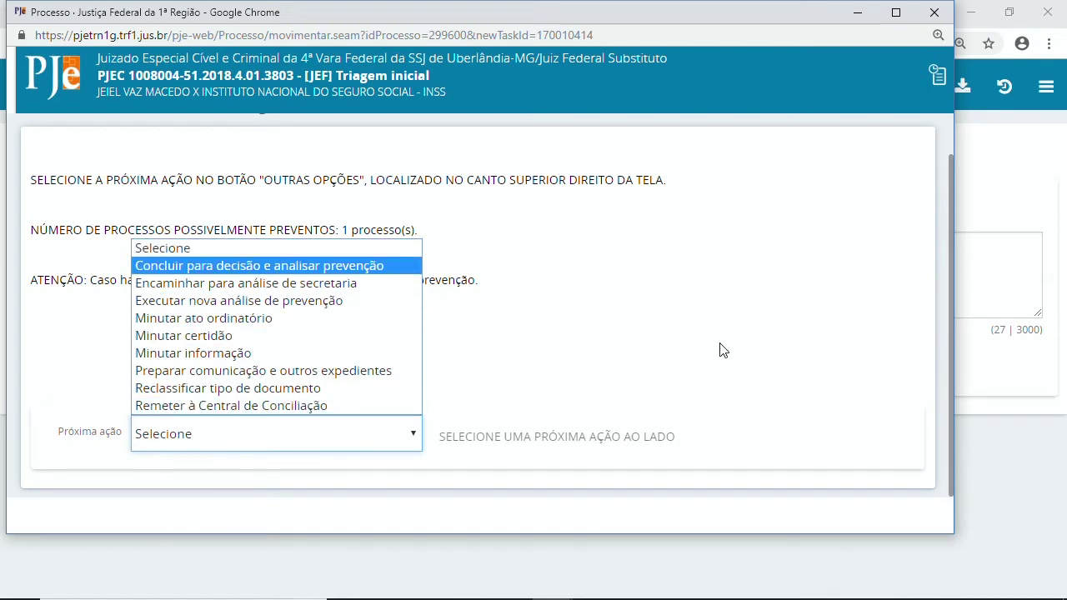
click(670, 362)
scroll(663, 354, up, 1)
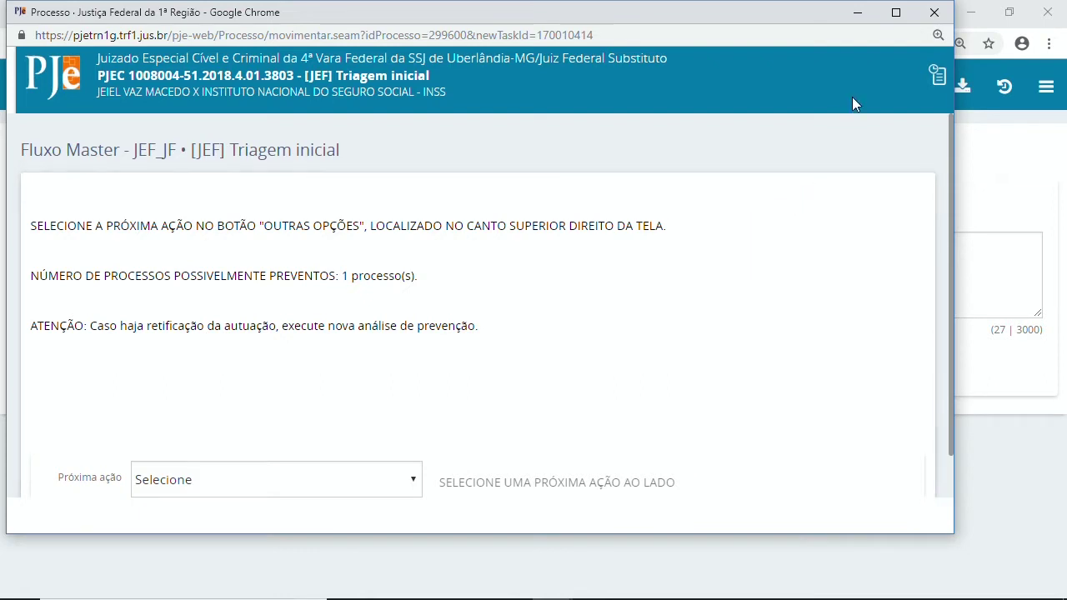
click(937, 75)
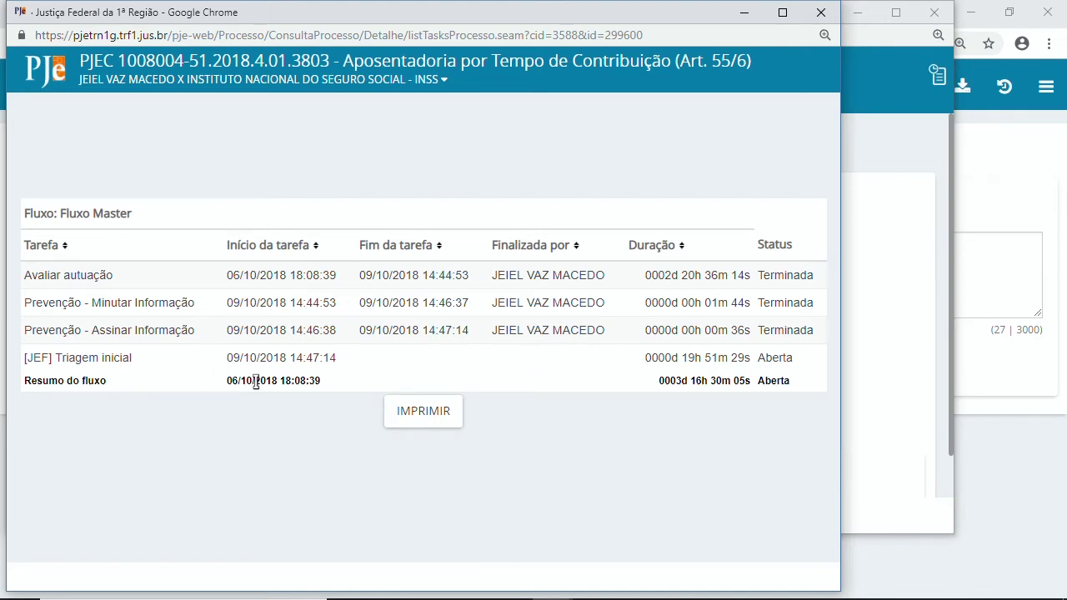
click(823, 13)
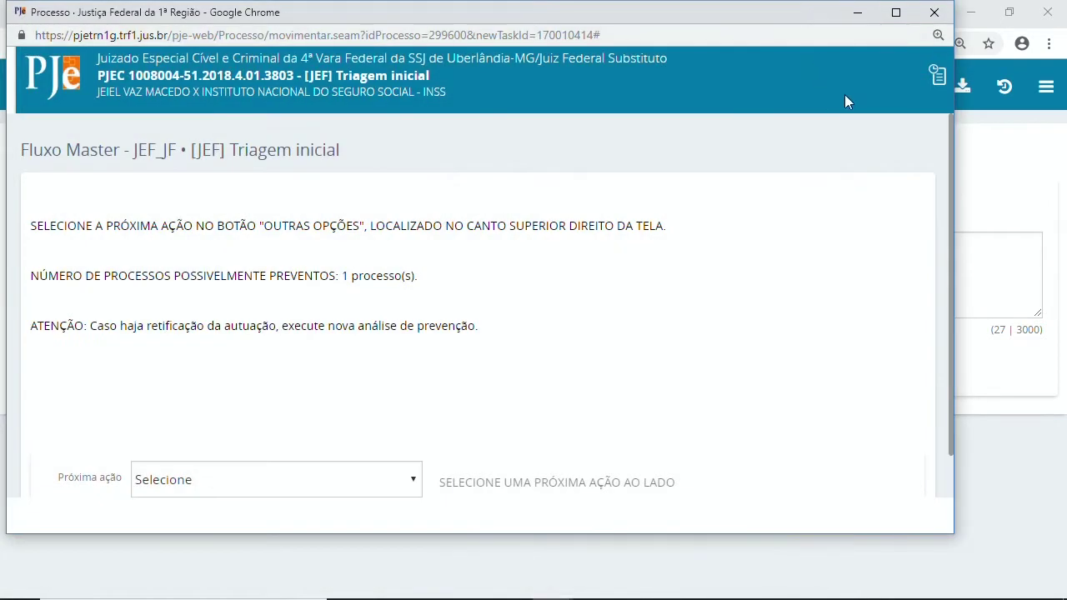
click(935, 12)
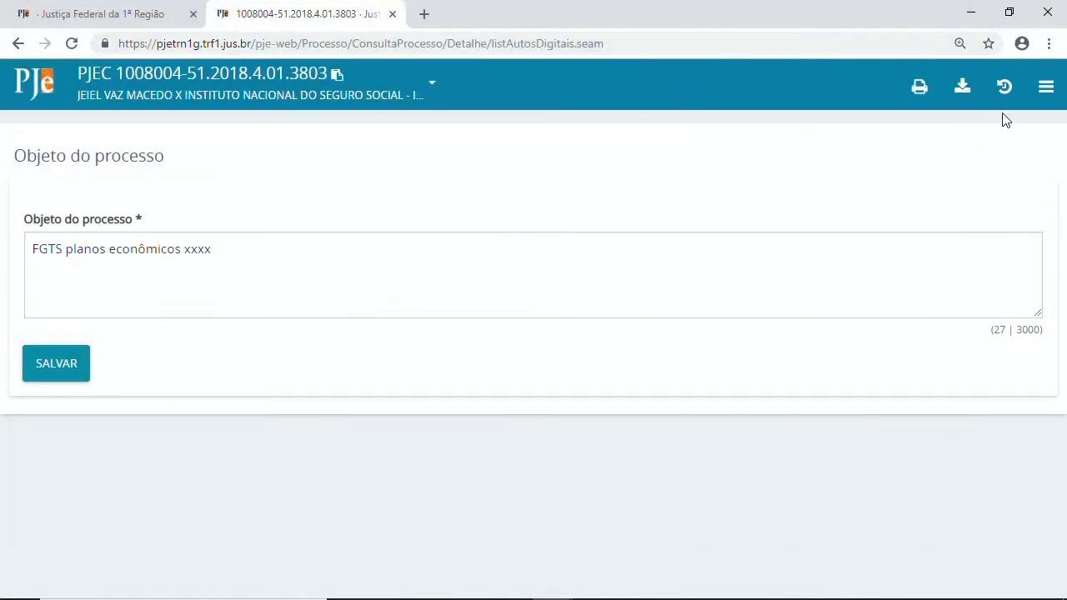
Browse the case actions, view the REMETIDOS OS AUTOS timeline entry, then reopen the actions list.
click(1046, 87)
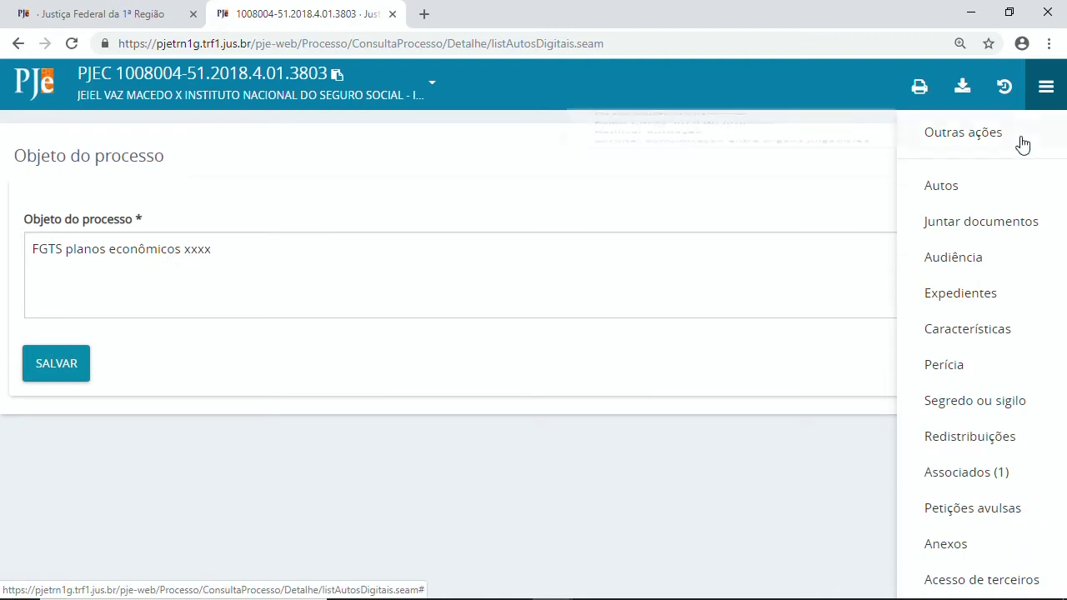
click(935, 148)
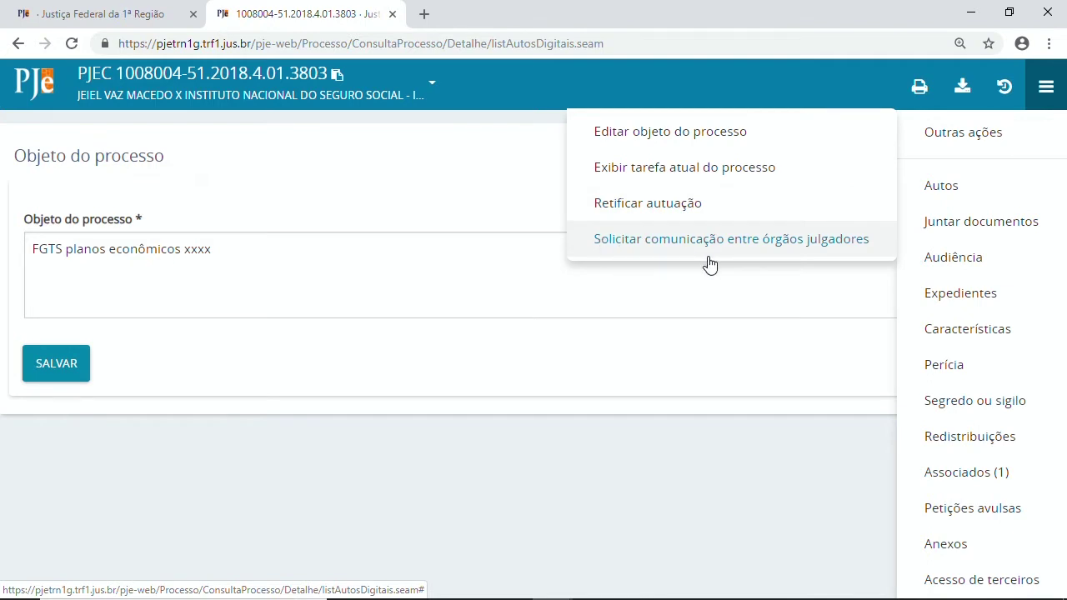
mouse_move(946, 142)
click(958, 185)
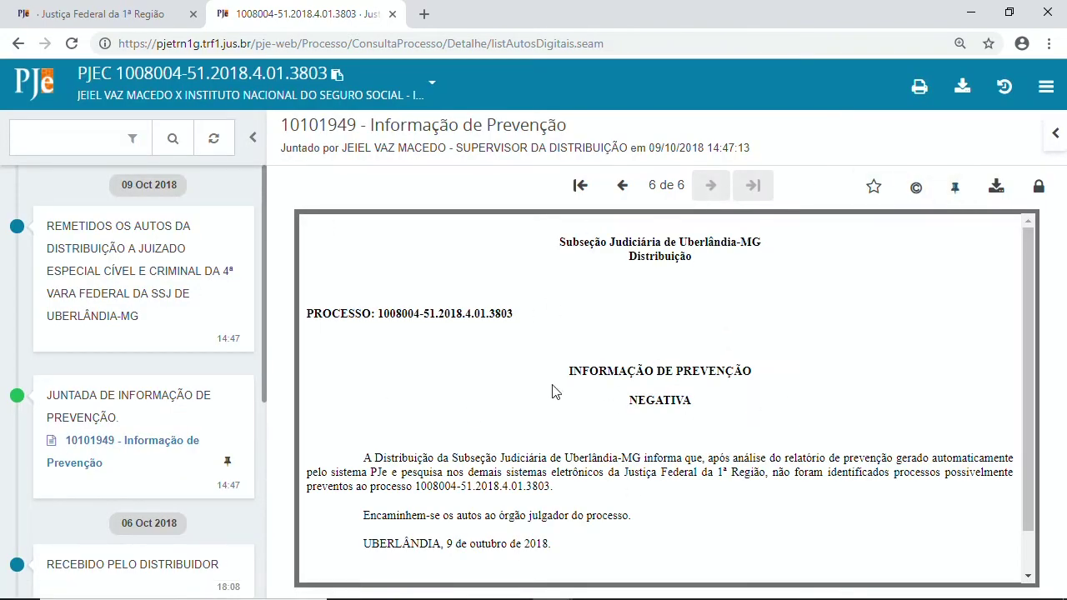
click(119, 339)
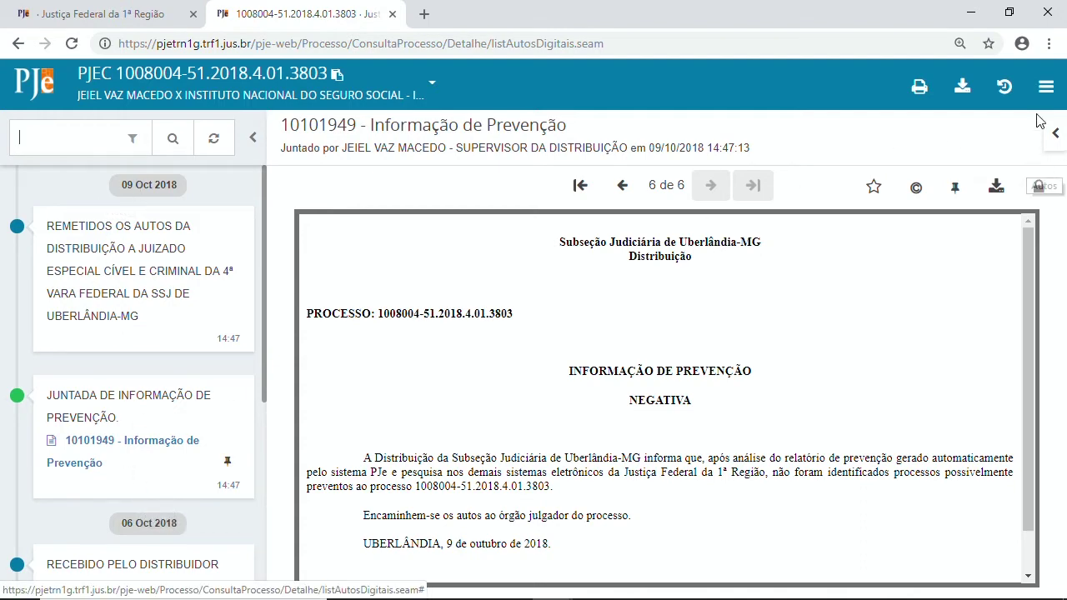
click(1046, 89)
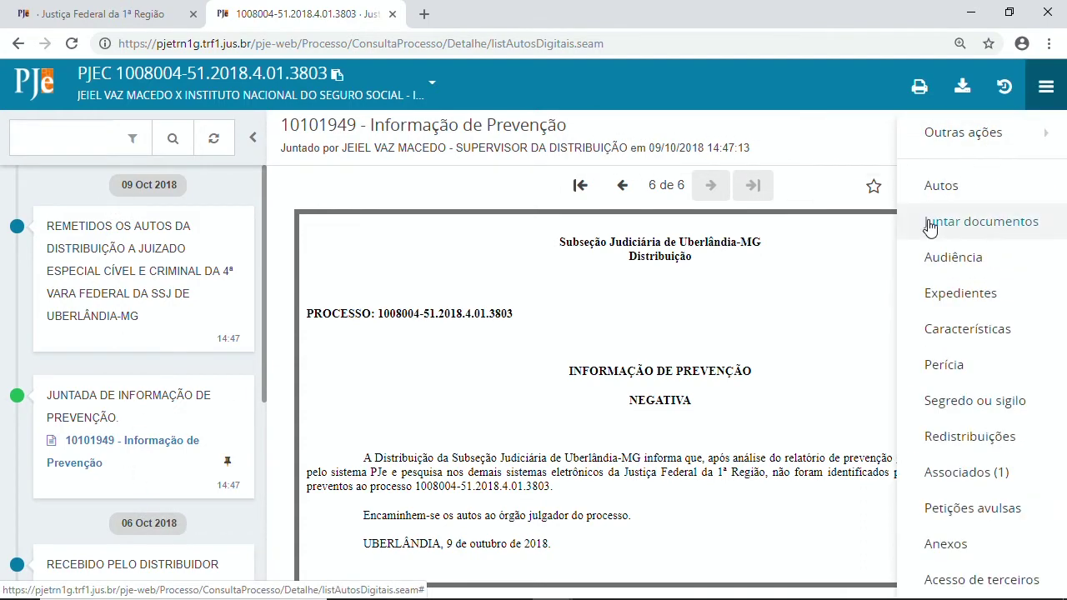
Start a Juntar documentos entry of type Certidão using the Certidão (Brasão) template.
click(1038, 225)
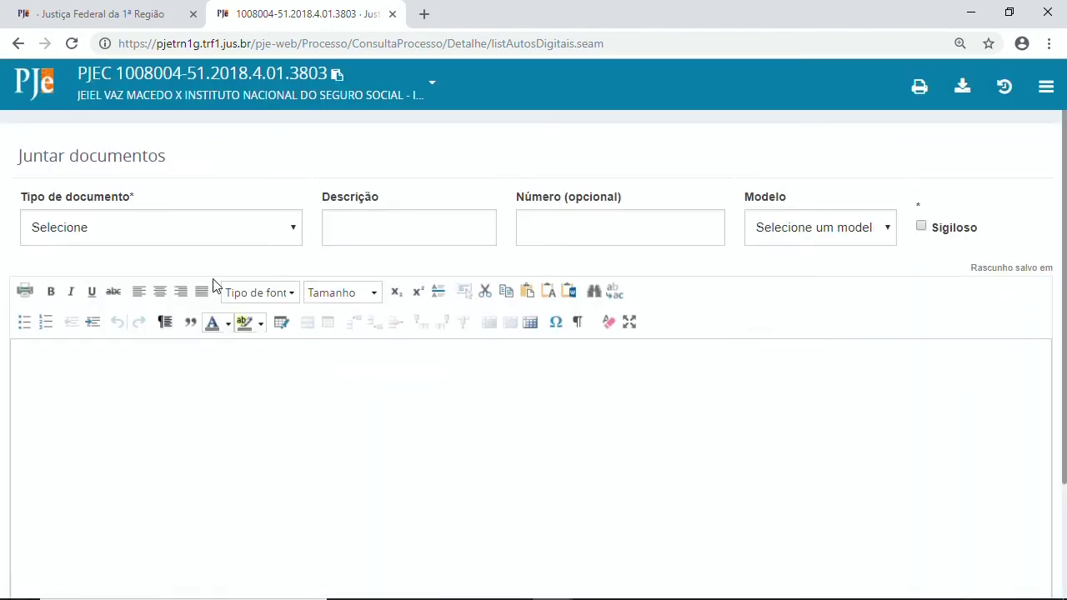
click(182, 242)
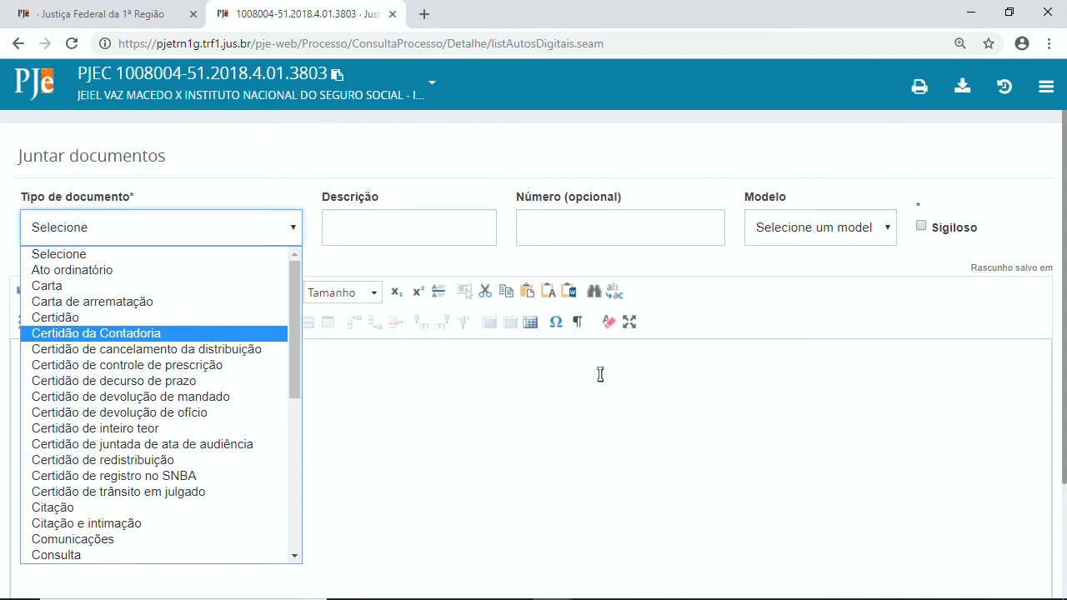
key(Down)
key(Down)
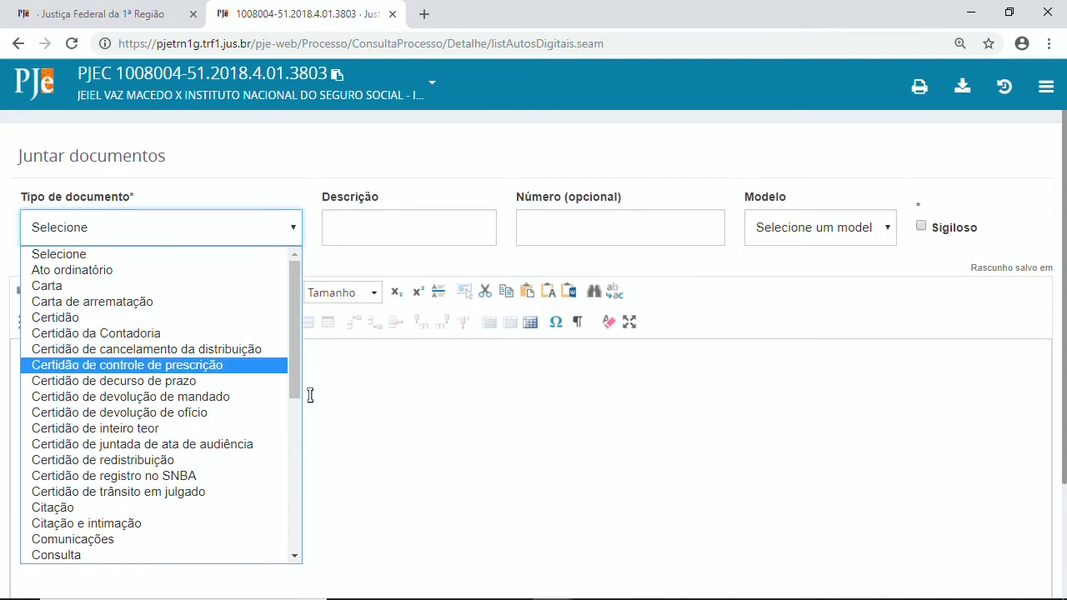
click(87, 316)
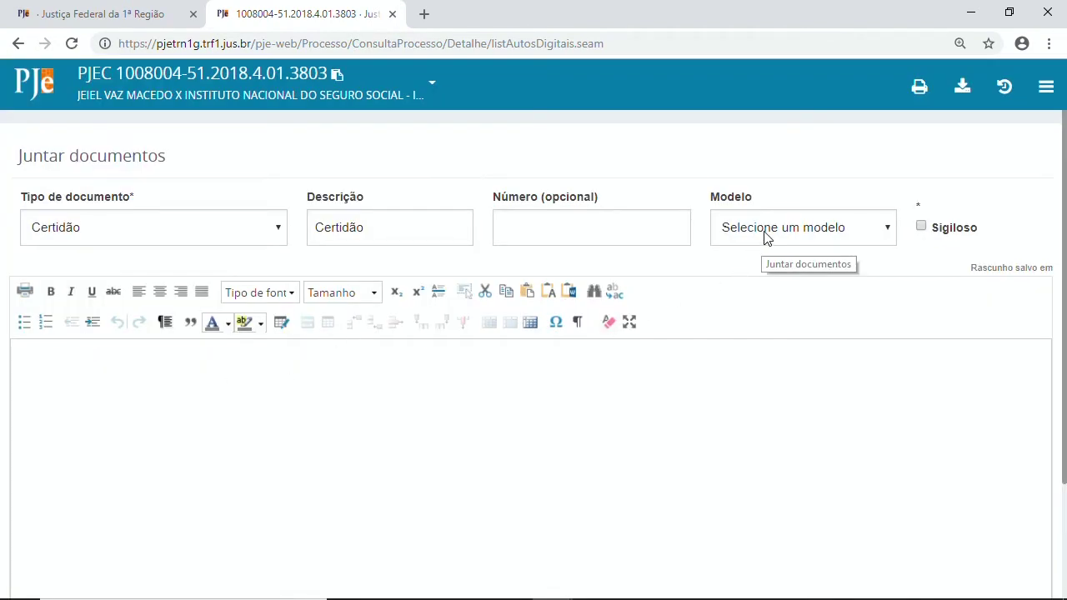
click(767, 238)
click(772, 333)
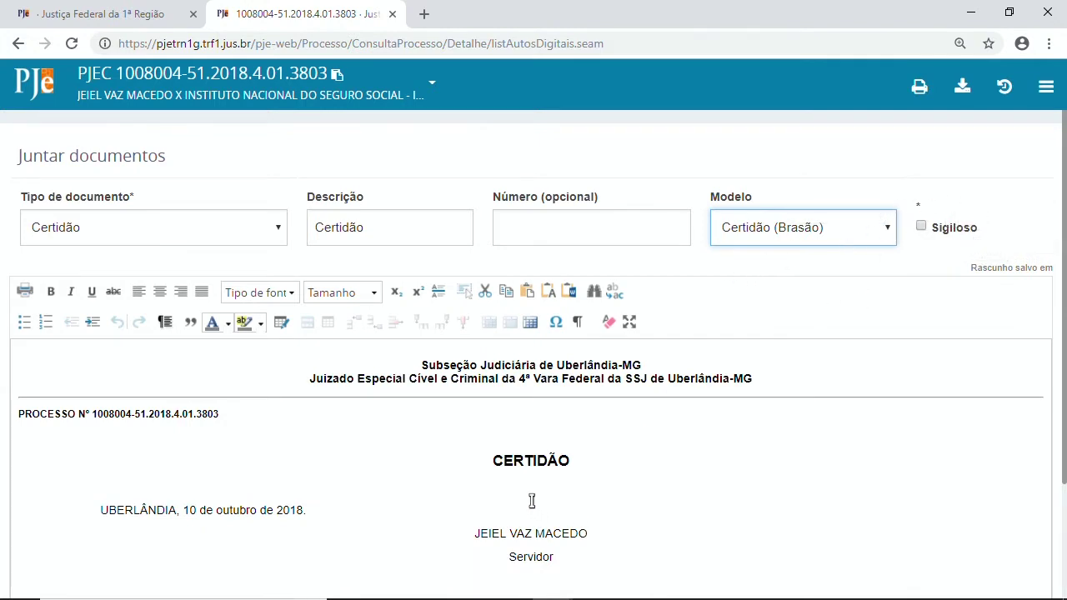
Write 'OFÍCIO ID TAL' on the line above the date, removing the stray leading space.
click(108, 493)
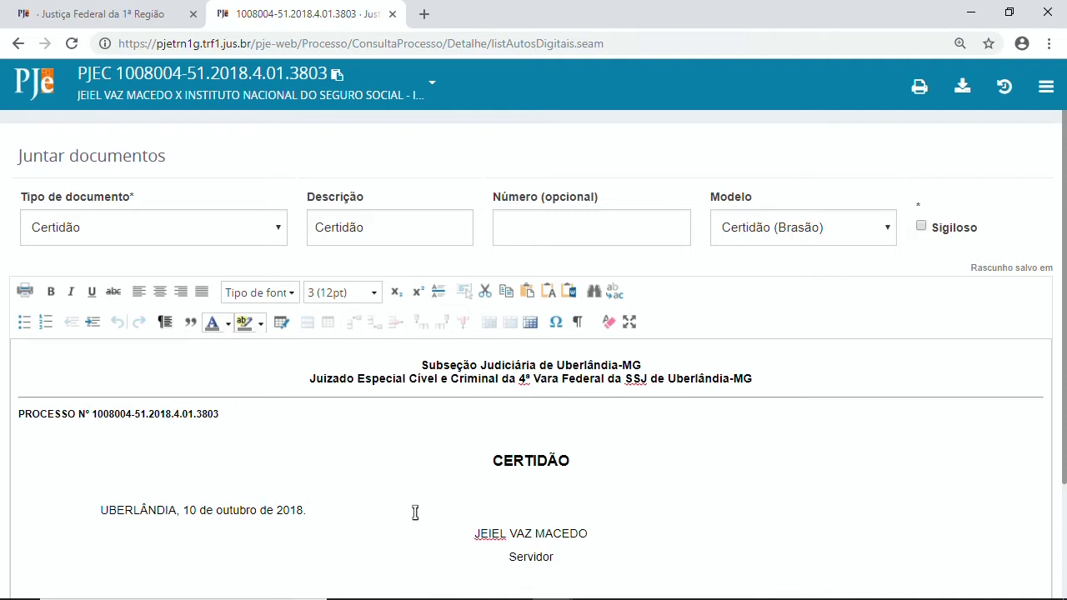
mouse_move(177, 596)
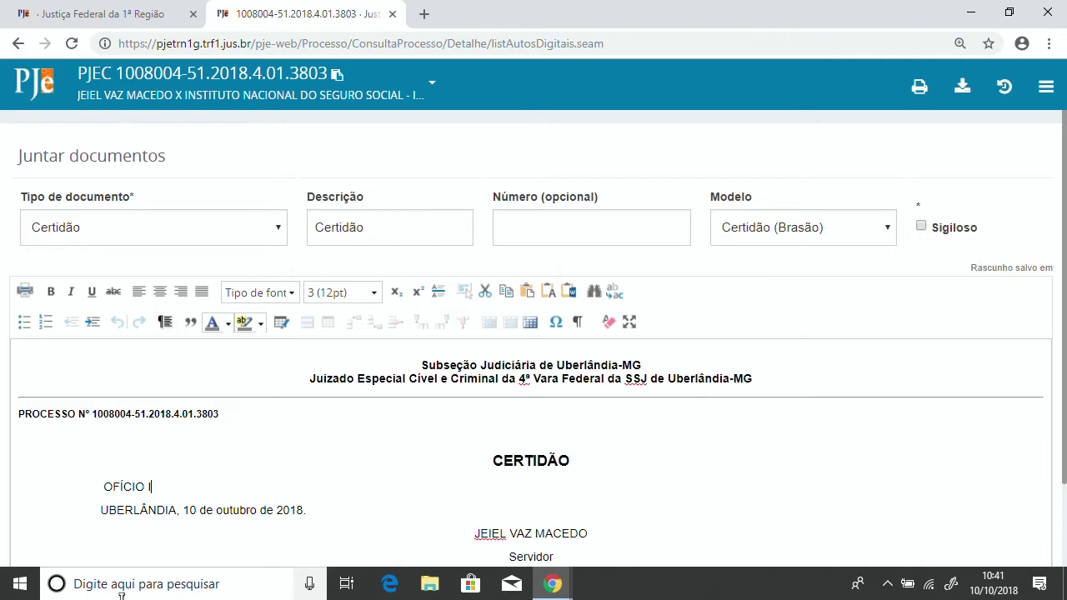
text(L)
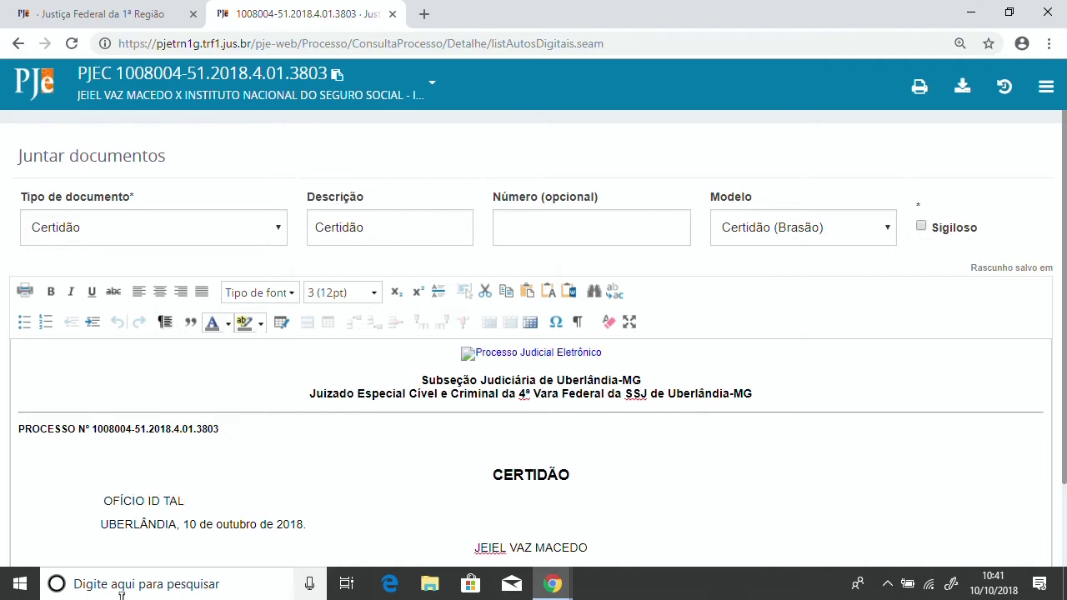
scroll(284, 464, down, 2)
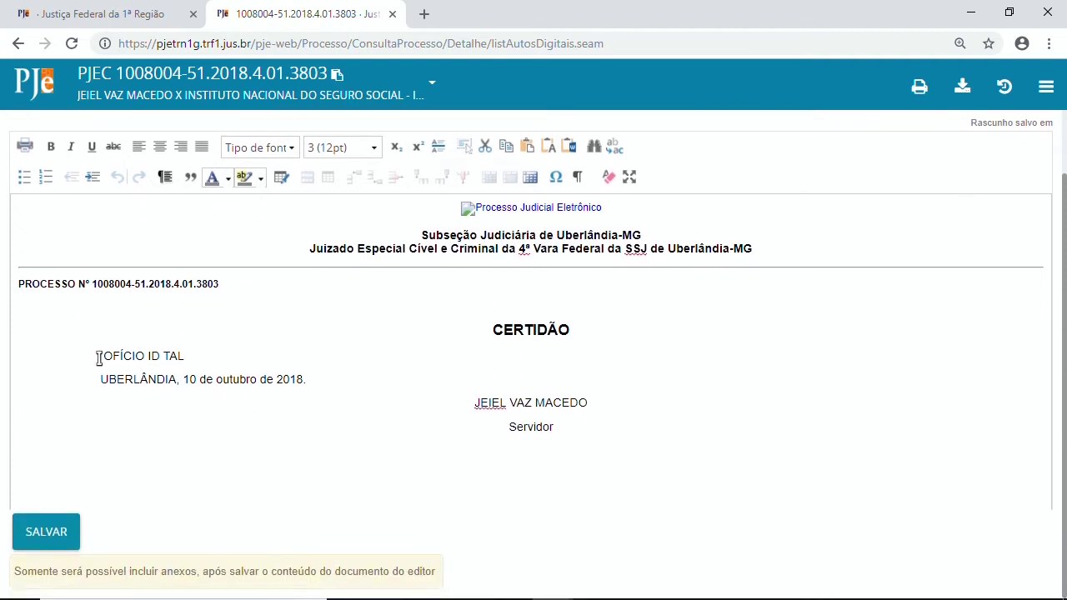
click(101, 355)
key(Delete)
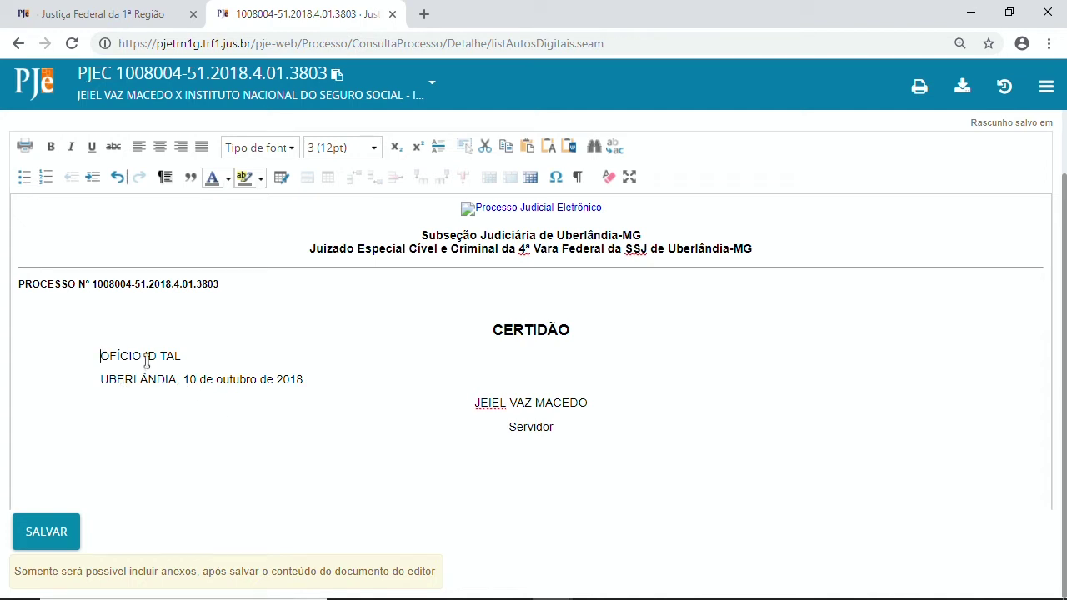
drag(145, 356, 184, 348)
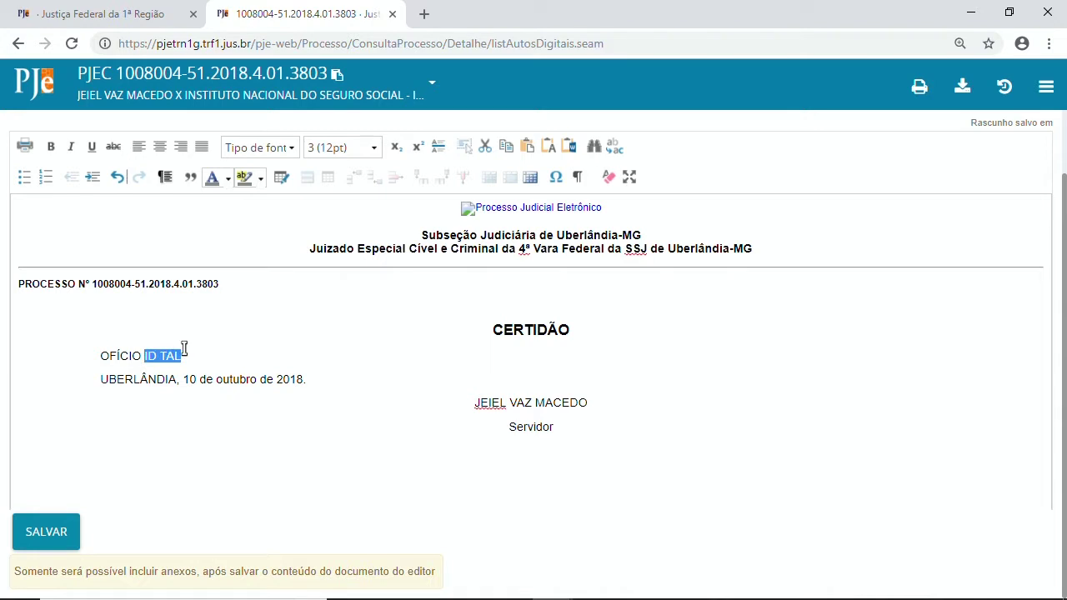
click(206, 363)
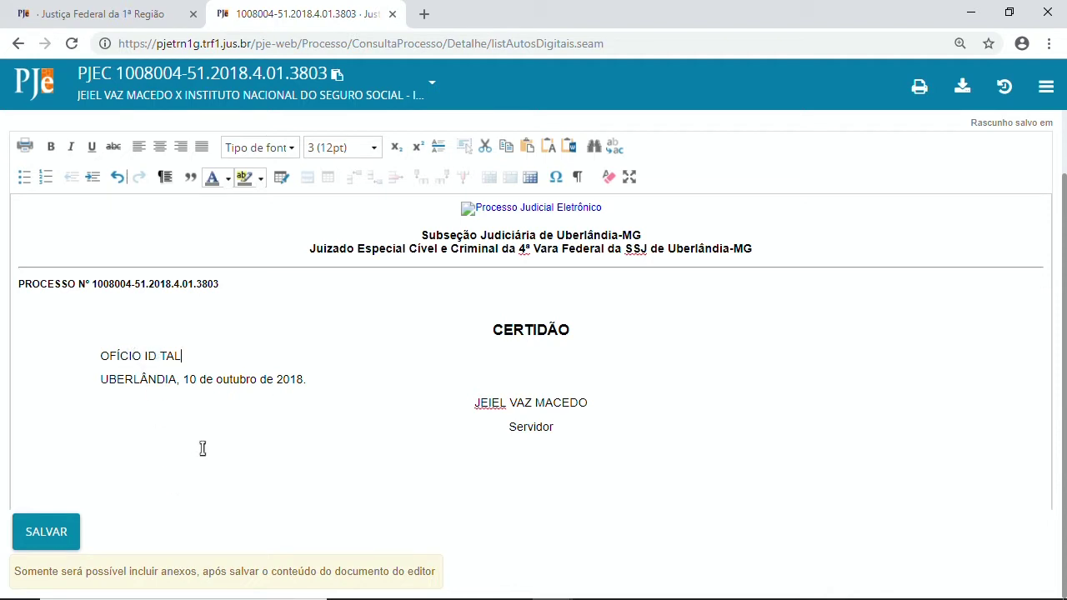
scroll(615, 408, up, 2)
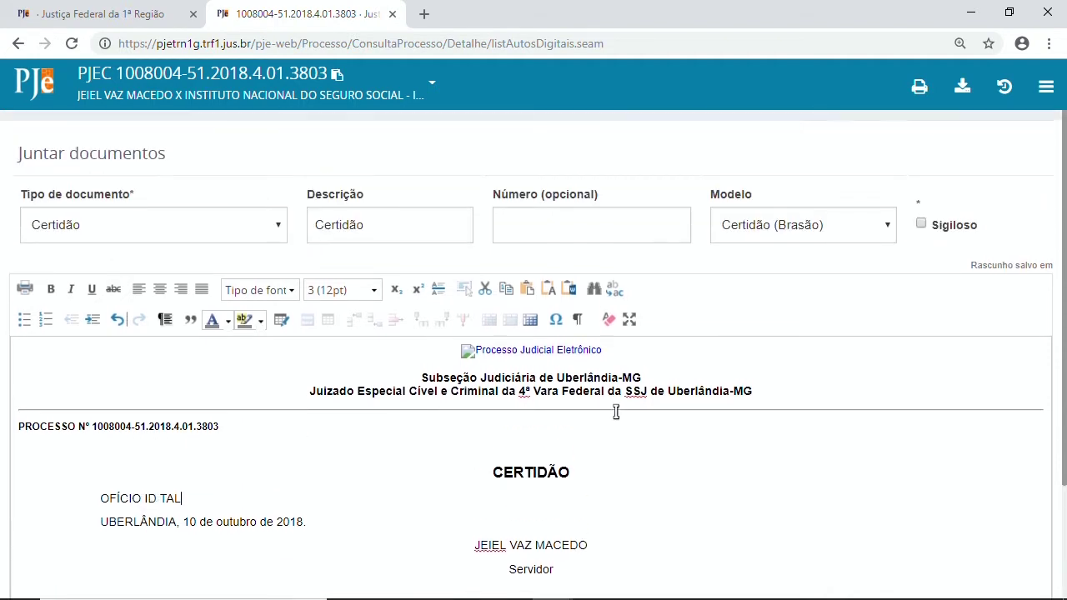
scroll(615, 409, down, 2)
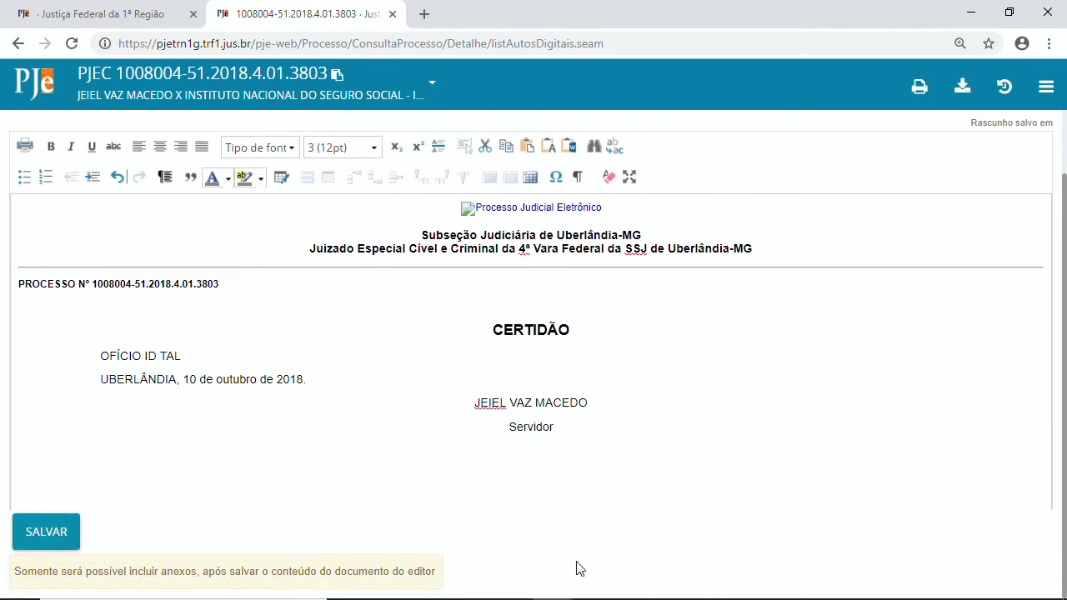
Save the Certidão draft, then attach the ATA.pdf file (36.1 KiB) described as 'ATA'.
click(55, 535)
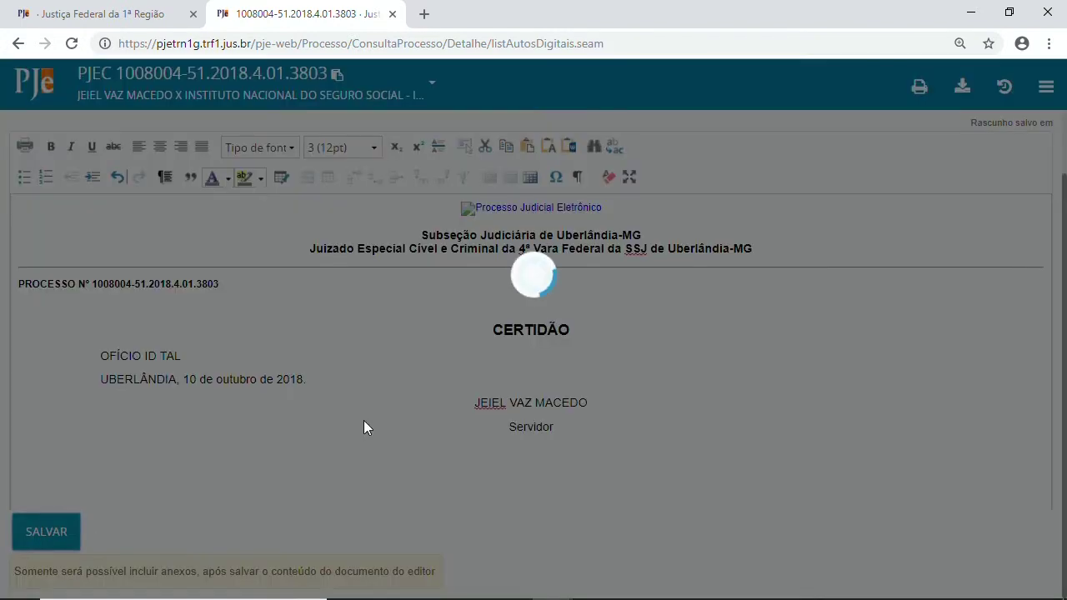
scroll(374, 422, down, 1)
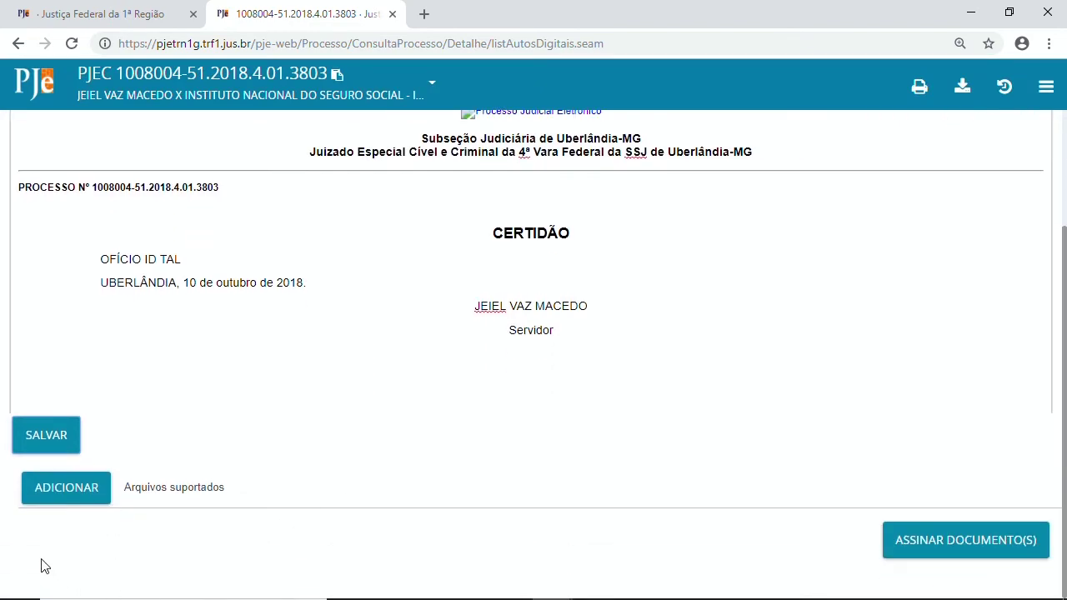
click(62, 494)
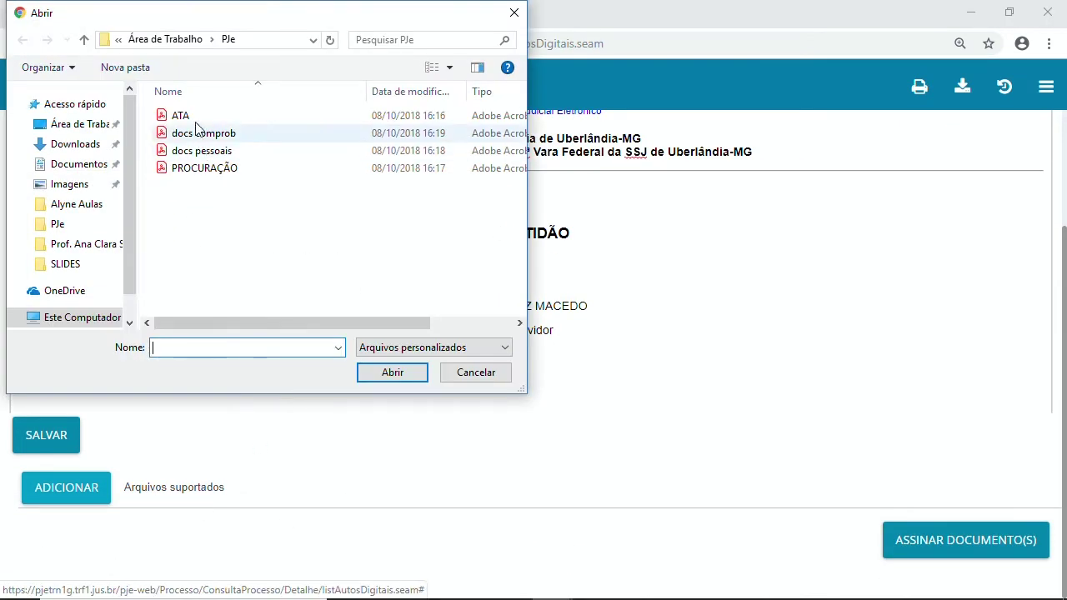
click(180, 115)
click(398, 377)
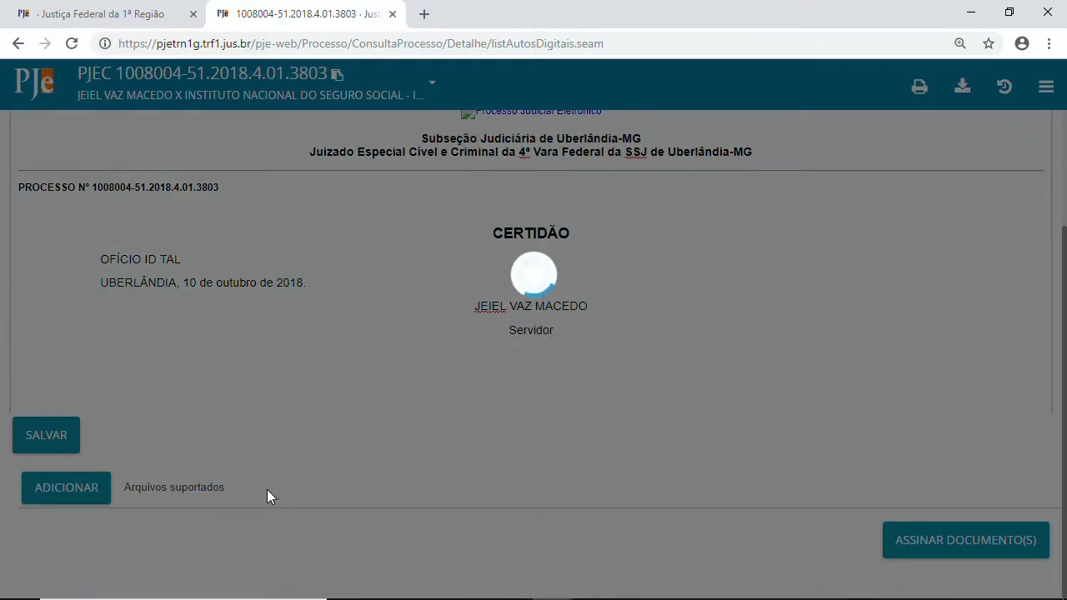
scroll(713, 405, down, 3)
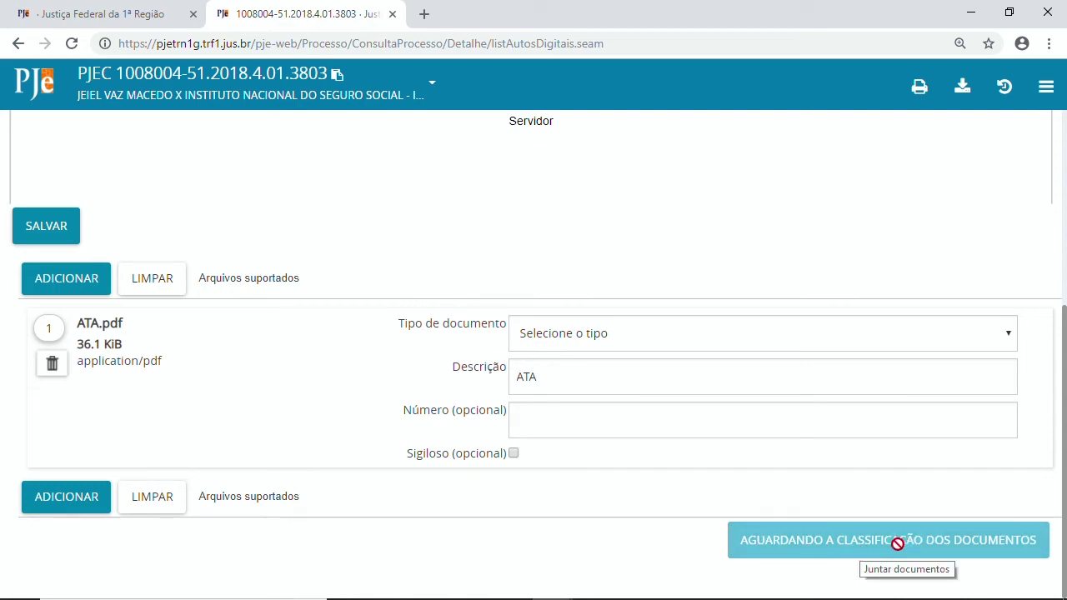
View the case's Audiência page, then open its Expedientes page showing 0 results.
scroll(801, 475, up, 5)
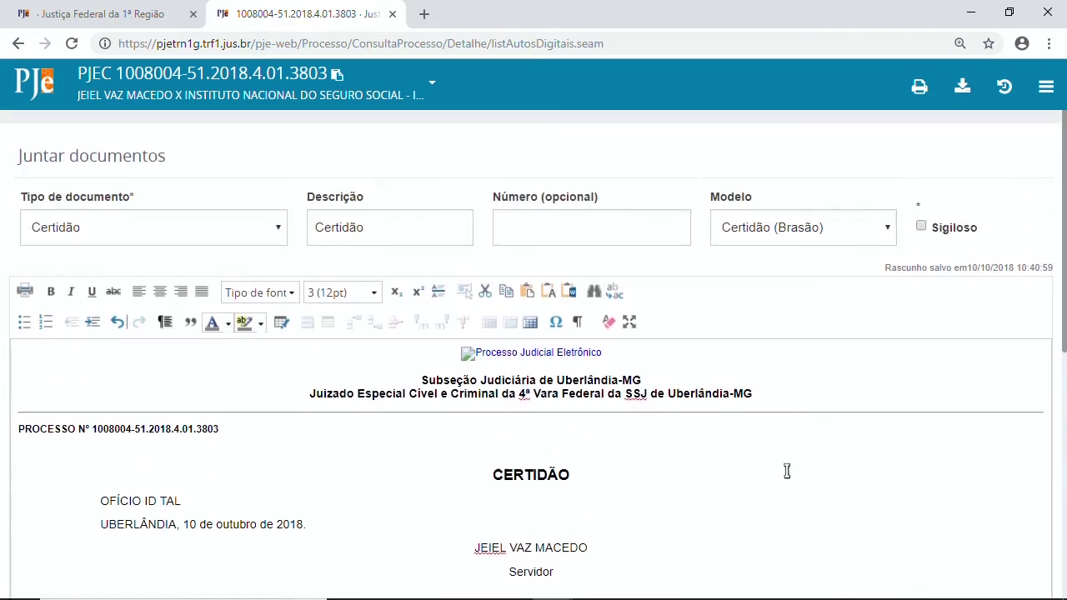
click(1046, 87)
click(960, 256)
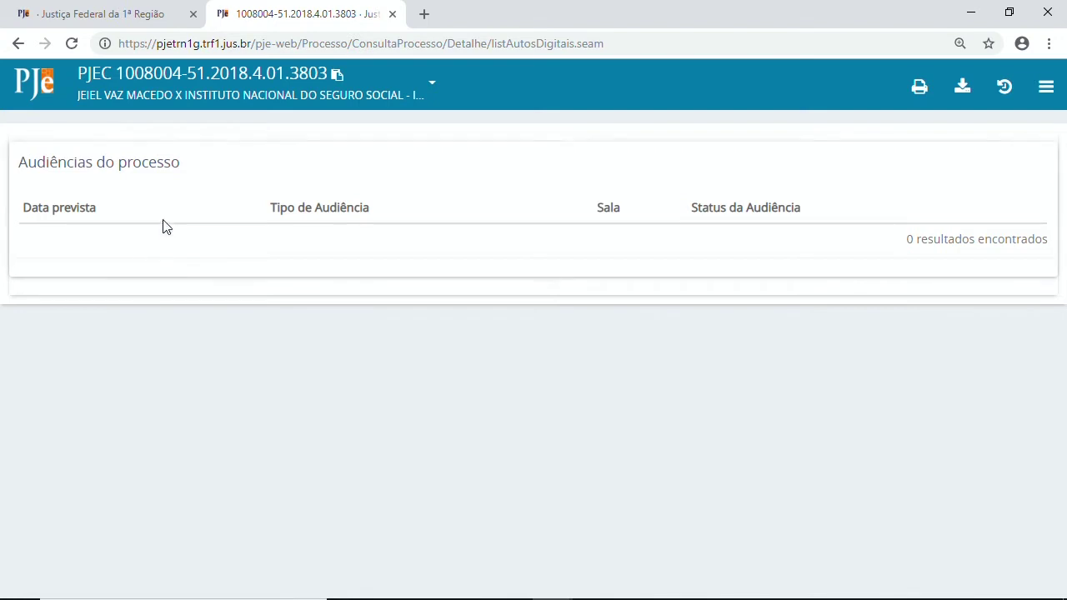
drag(115, 162, 179, 162)
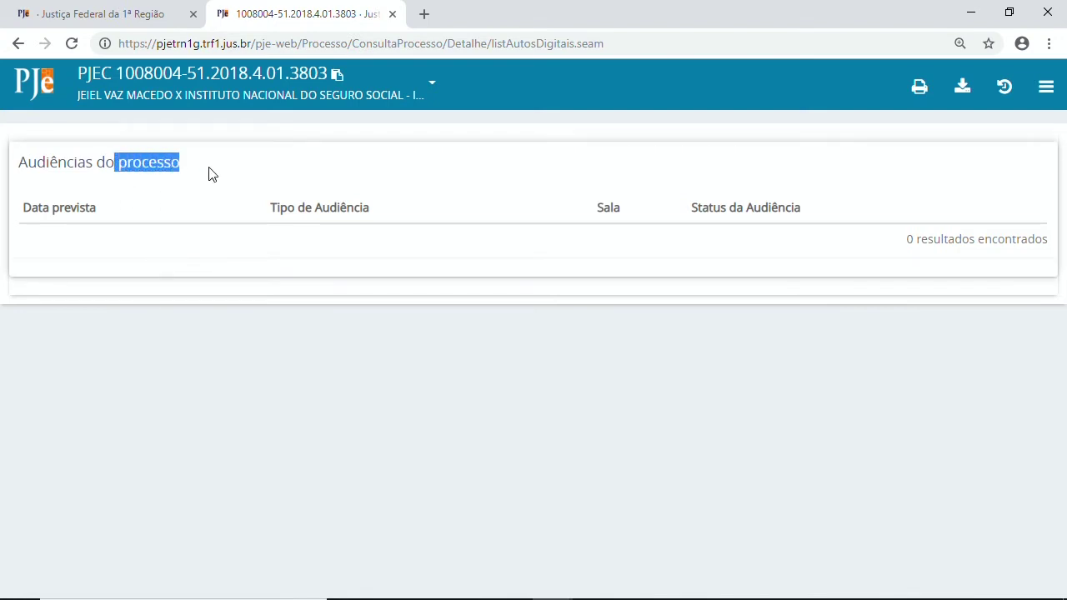
click(211, 173)
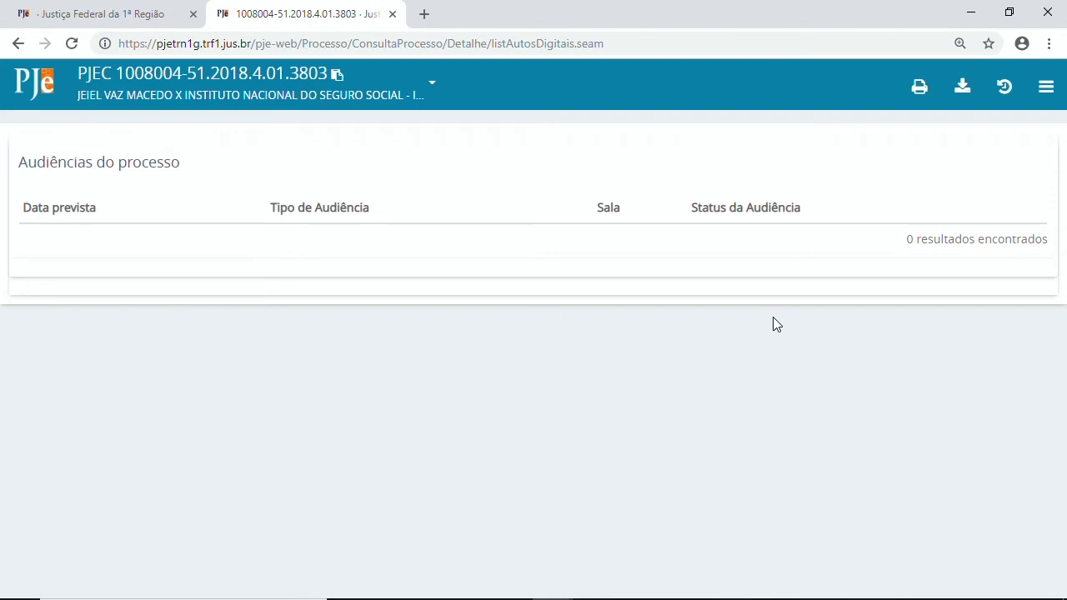
click(1048, 88)
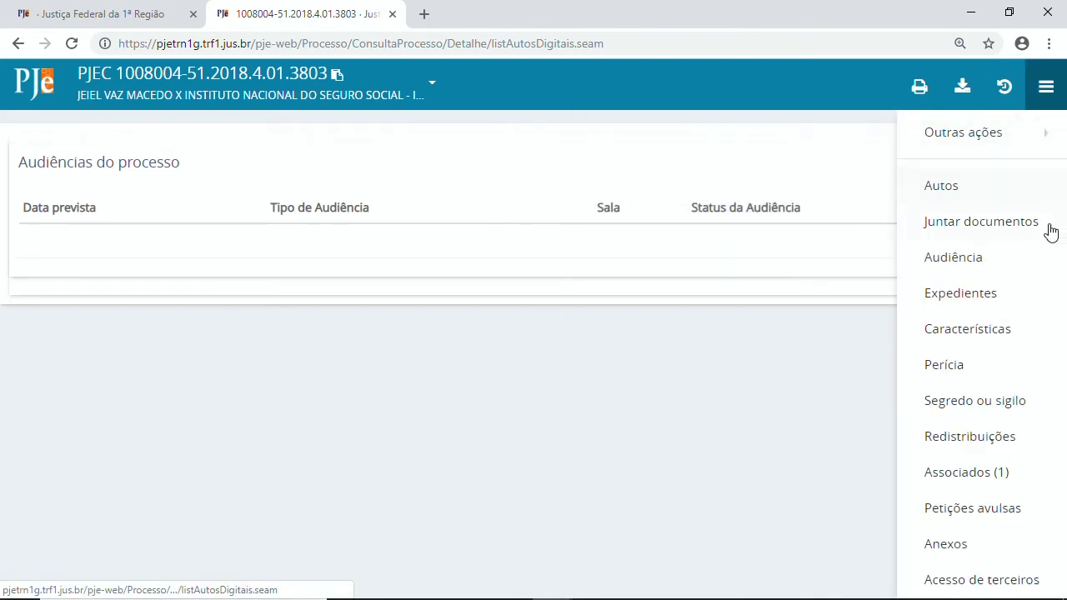
click(941, 300)
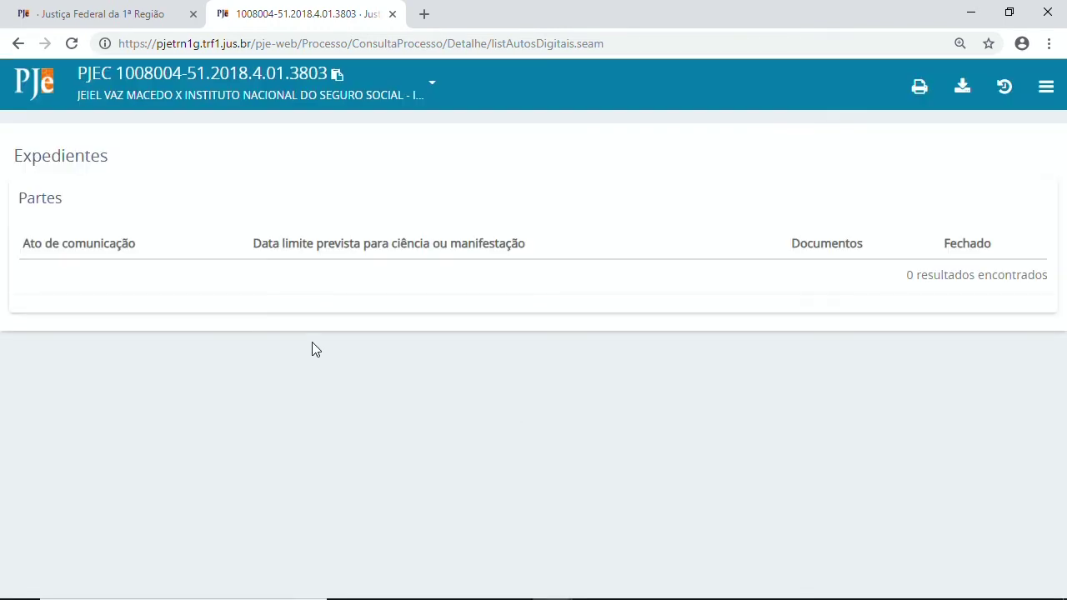
click(112, 14)
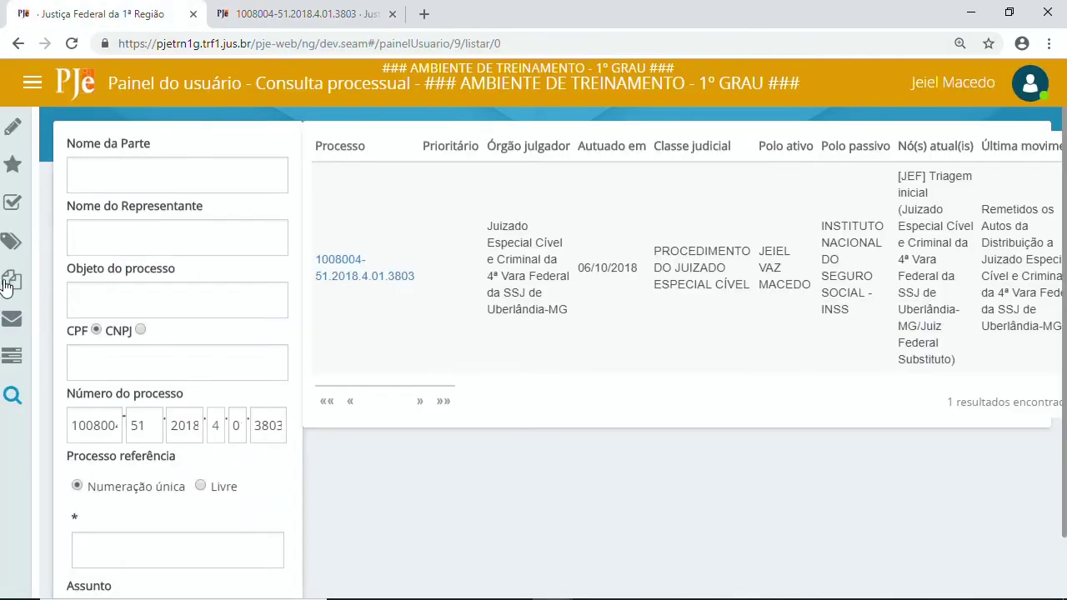
click(14, 202)
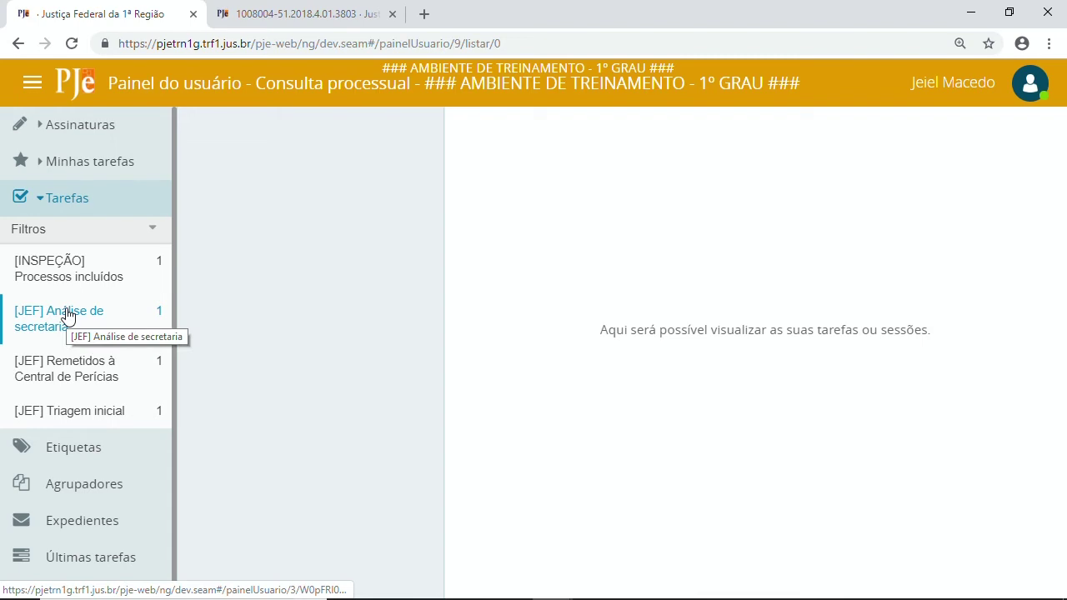
click(67, 315)
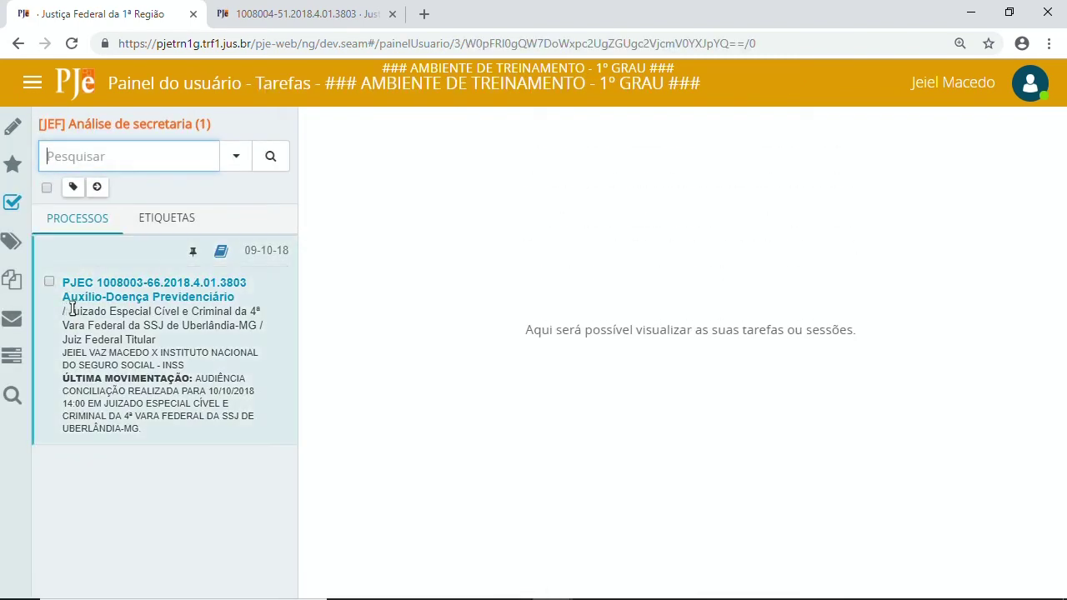
click(133, 309)
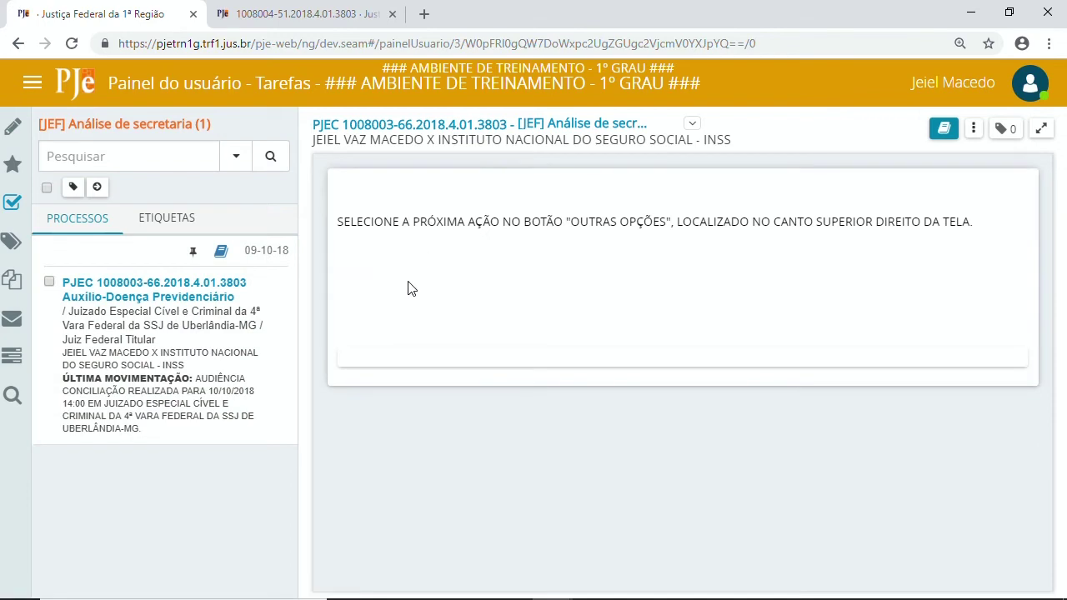
click(944, 130)
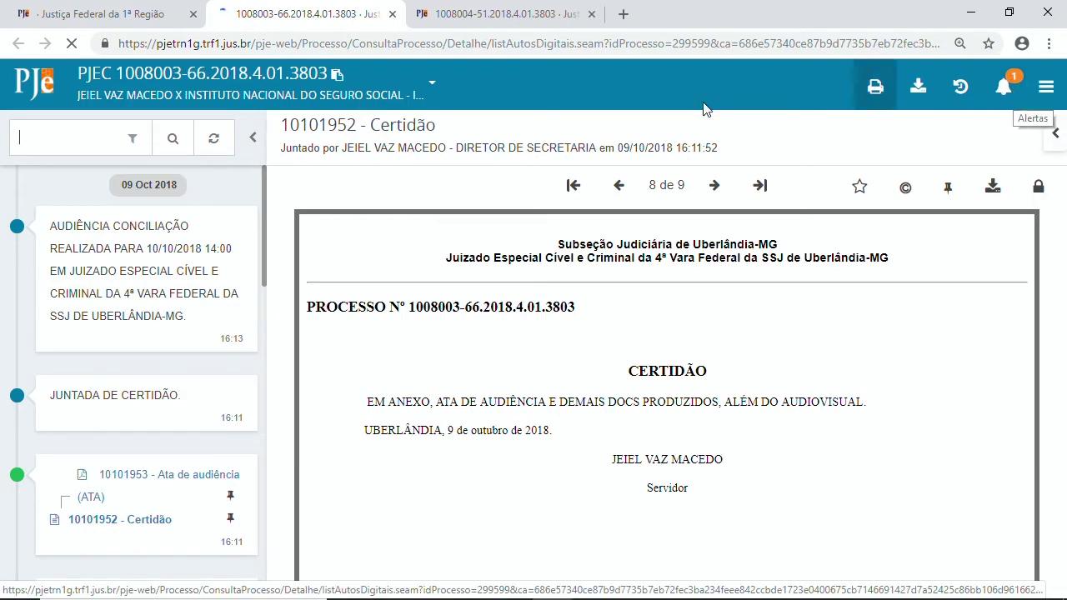
click(501, 16)
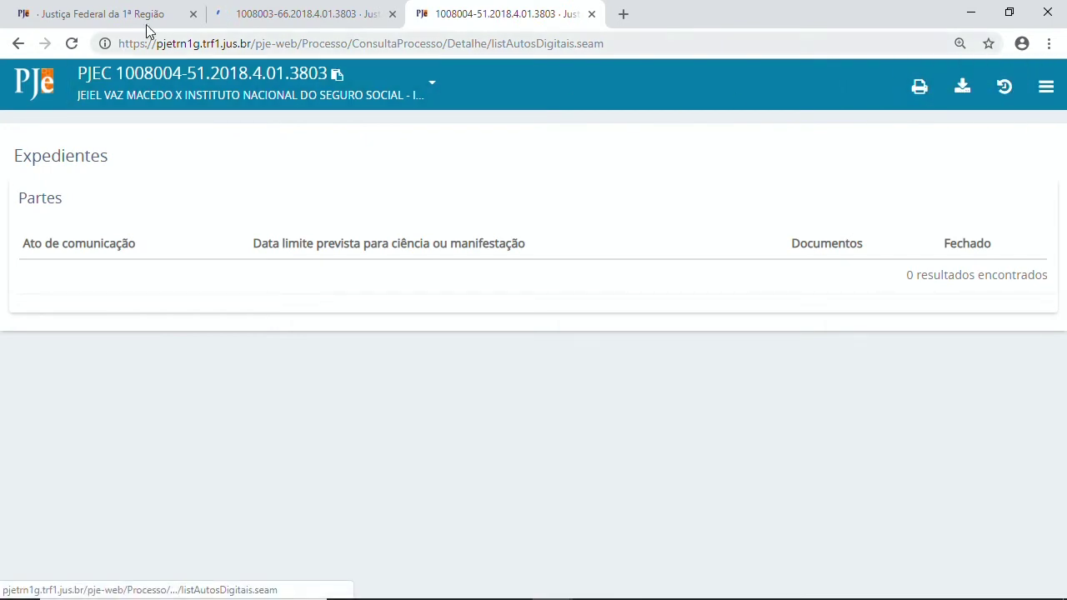
click(298, 17)
click(1003, 85)
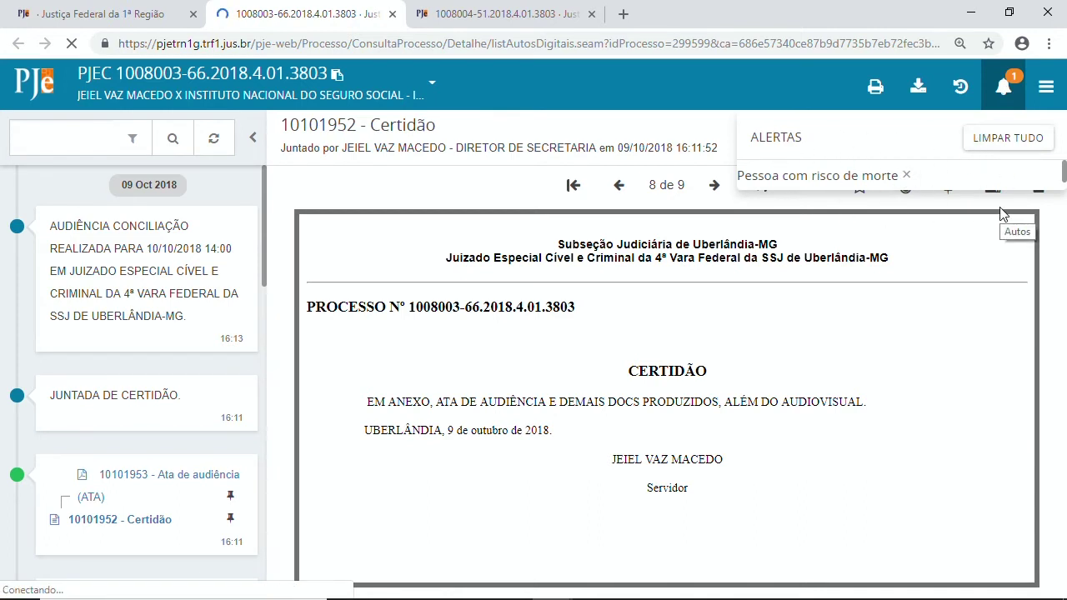
click(1002, 101)
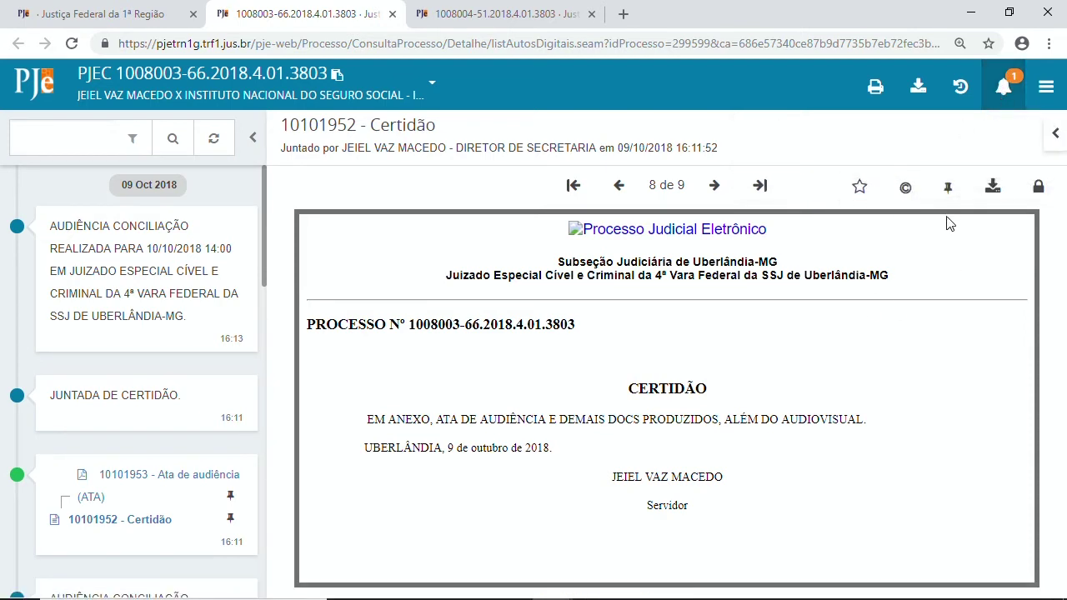
click(949, 190)
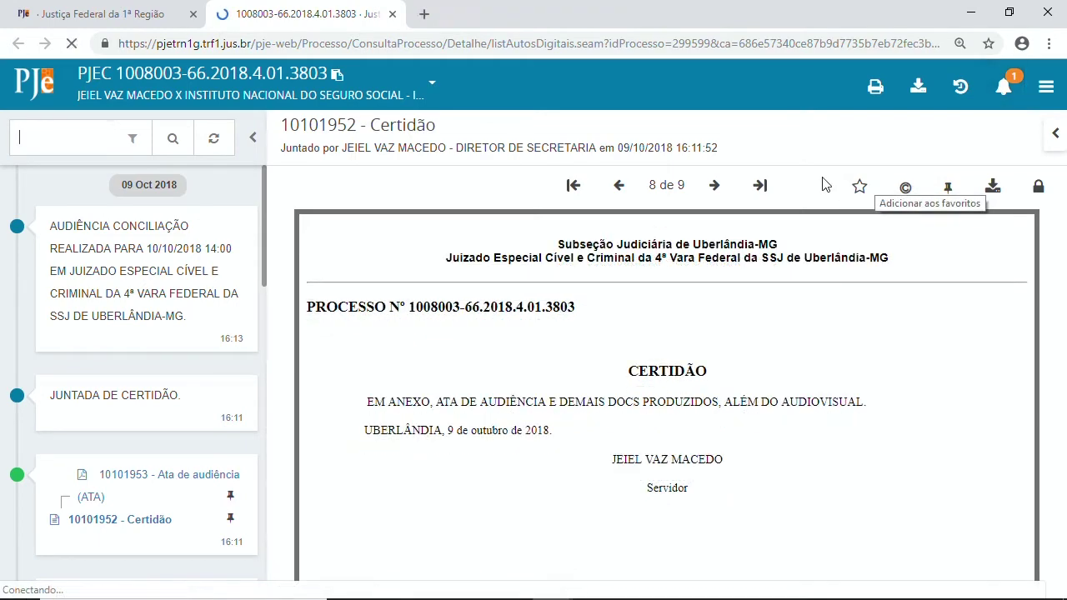
click(1046, 90)
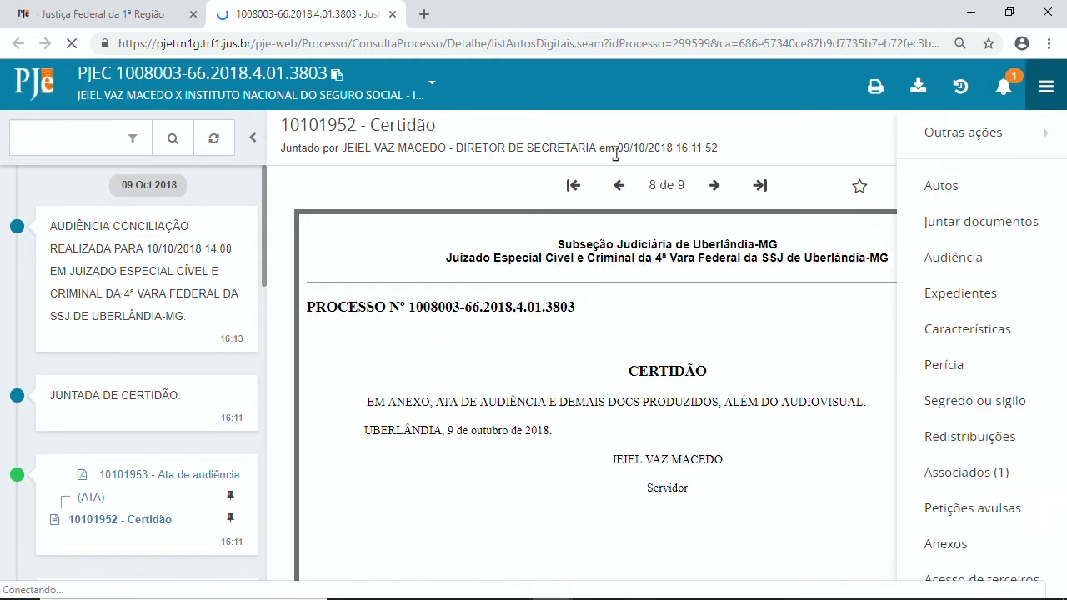
click(783, 149)
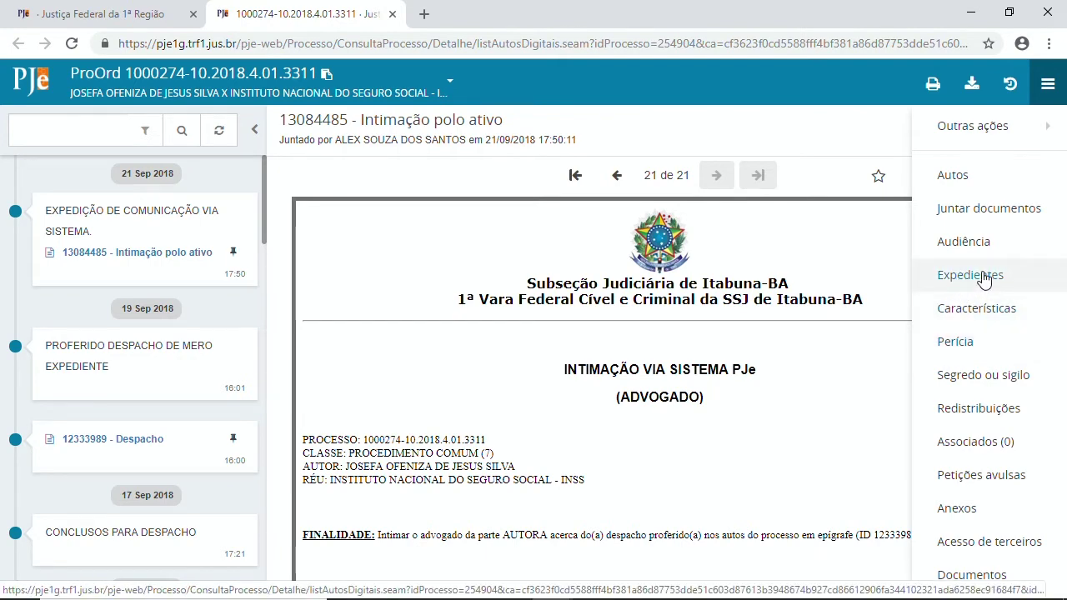
Open Expedientes from the side menu to list case 1000274-10's two communication acts and deadlines.
click(968, 286)
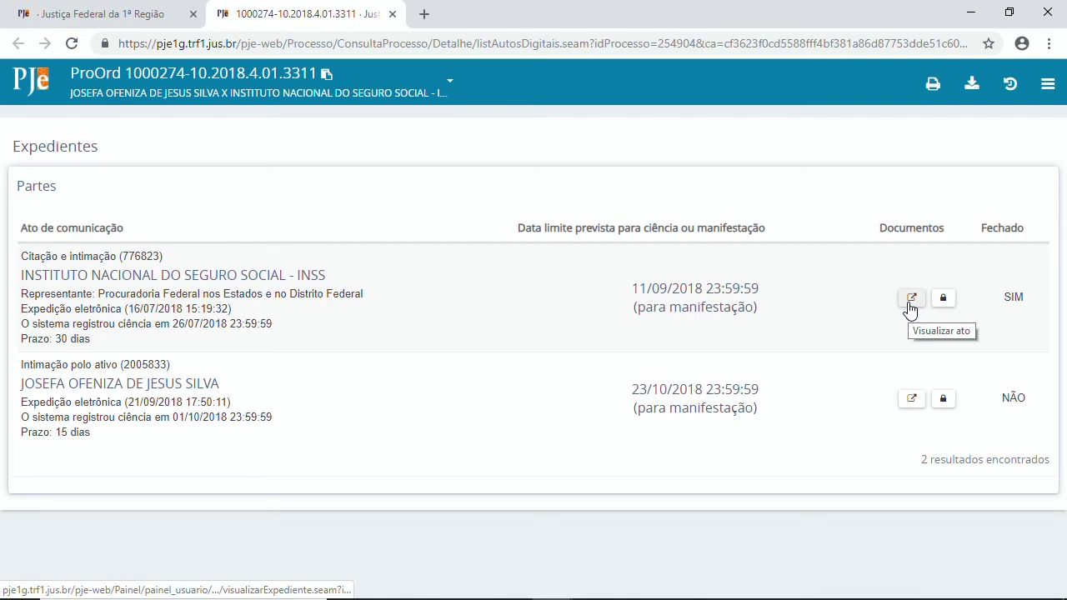
click(910, 307)
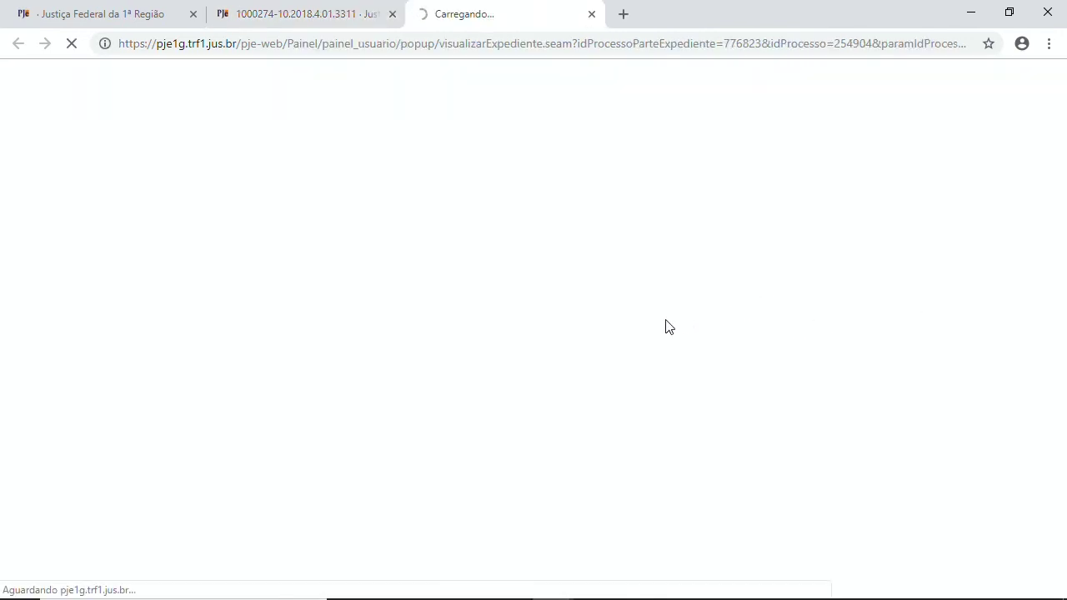
scroll(443, 341, down, 4)
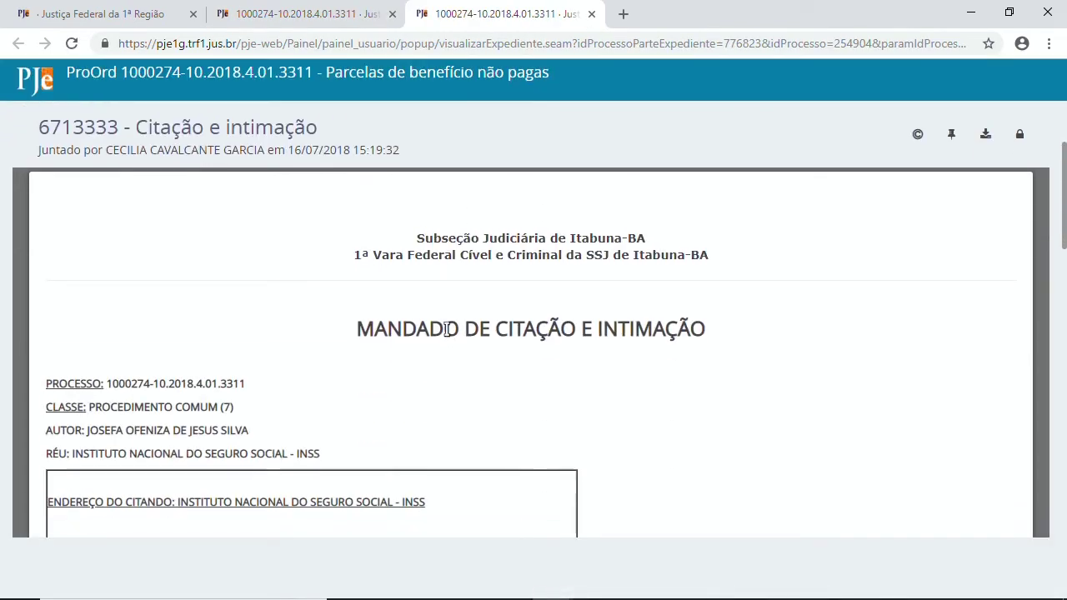
scroll(446, 341, up, 5)
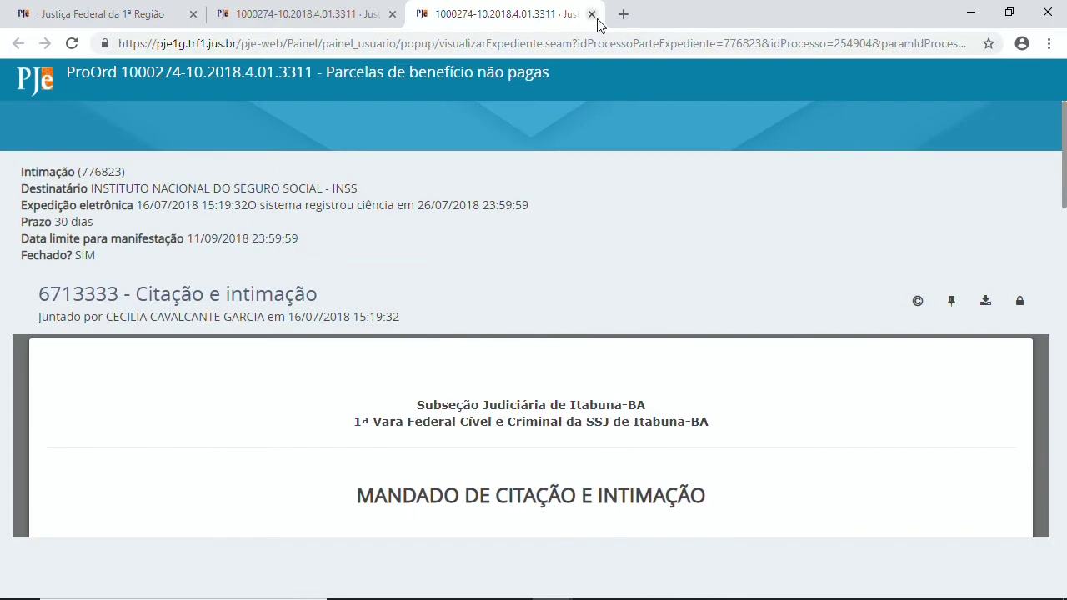
click(593, 15)
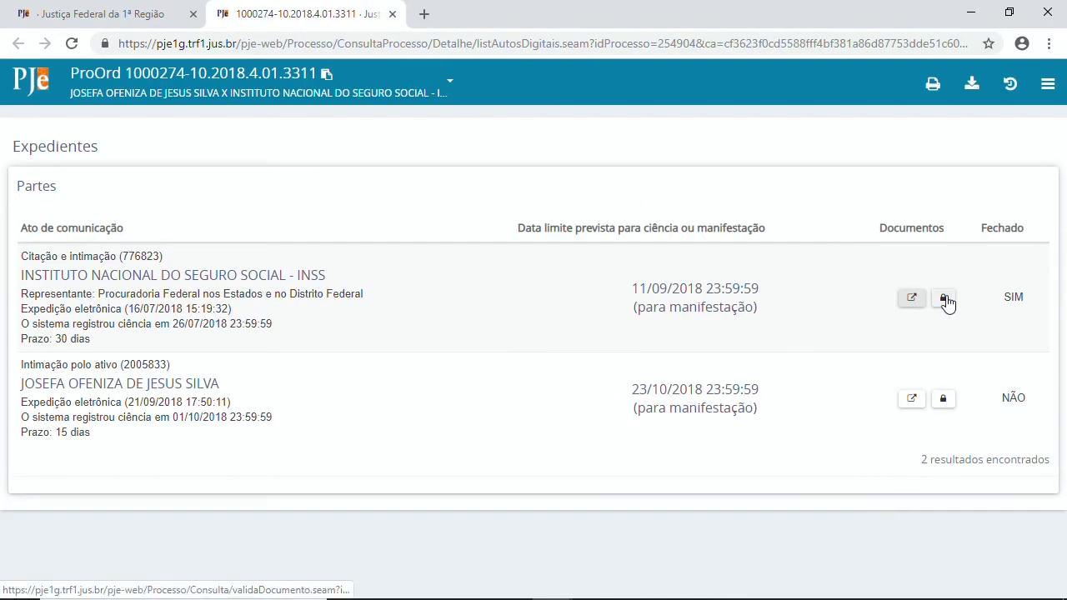
click(947, 302)
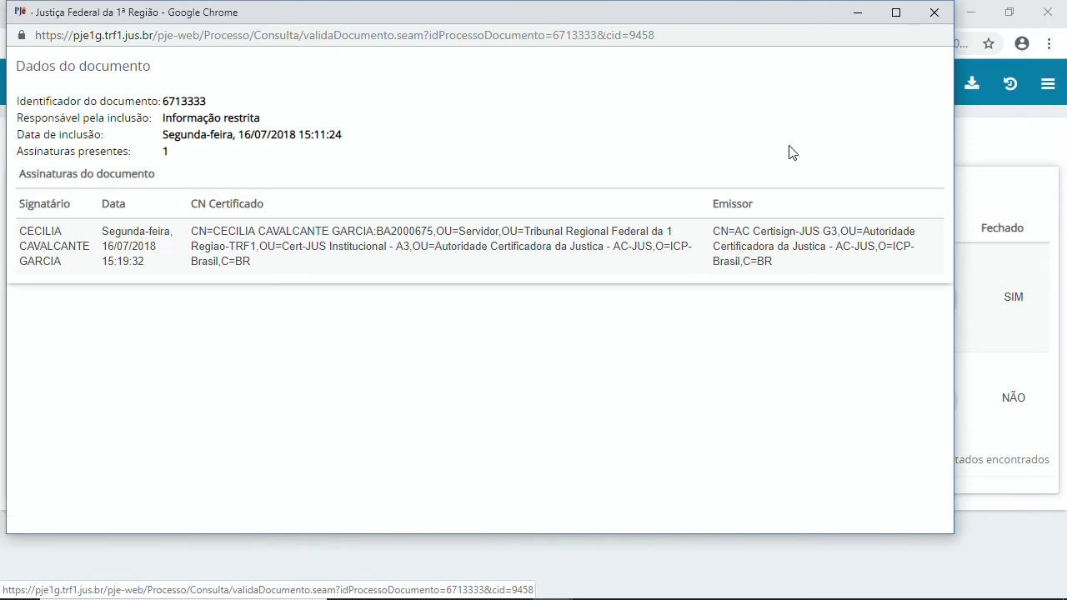
click(934, 12)
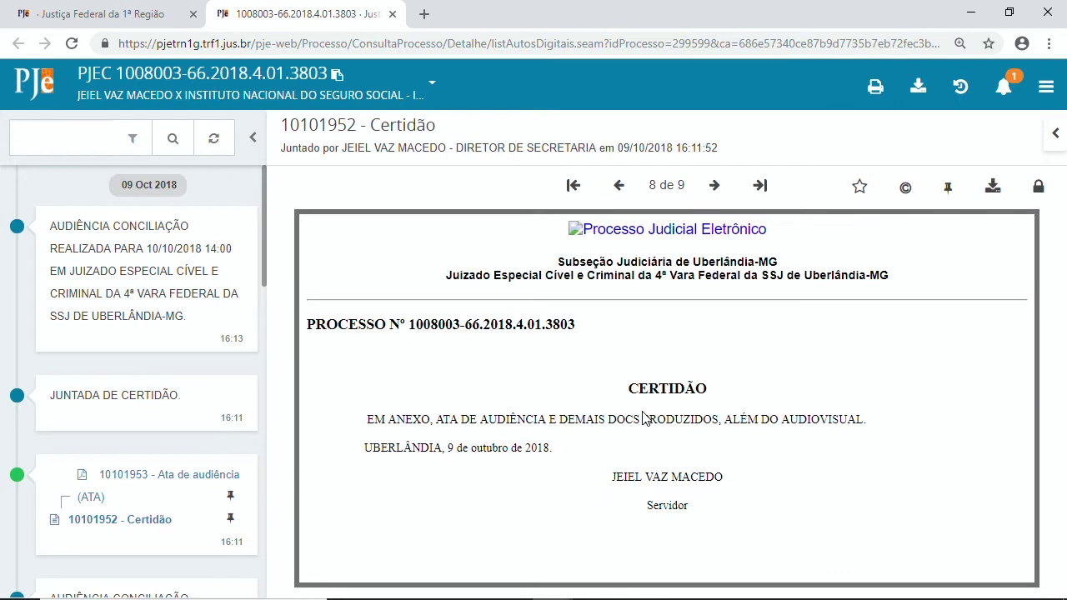
Review case 1008003's Características, then open its Perícias page showing 0 examinations.
click(1048, 93)
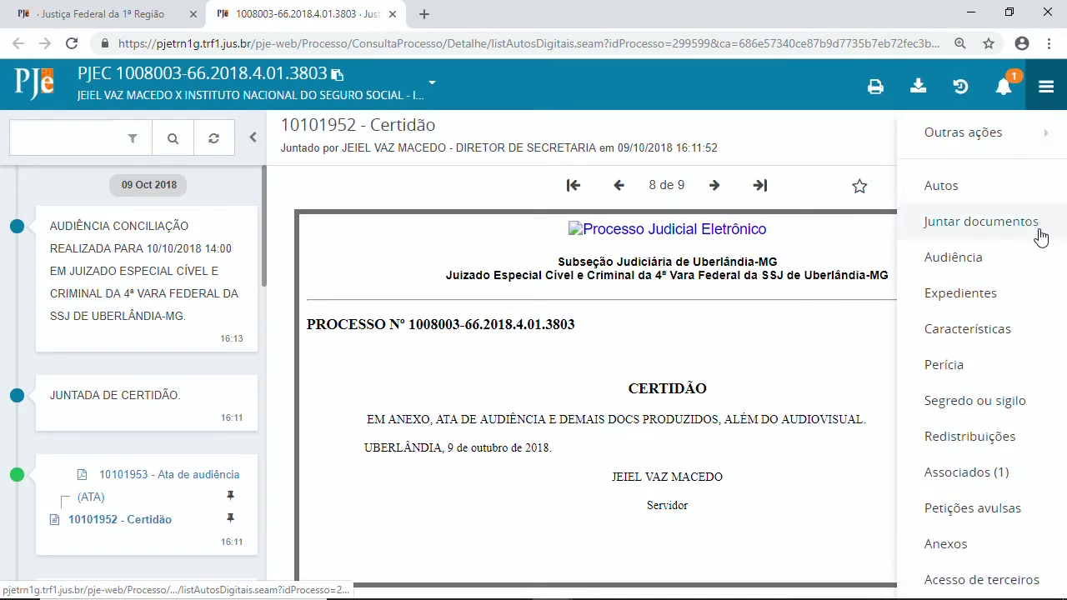
click(983, 332)
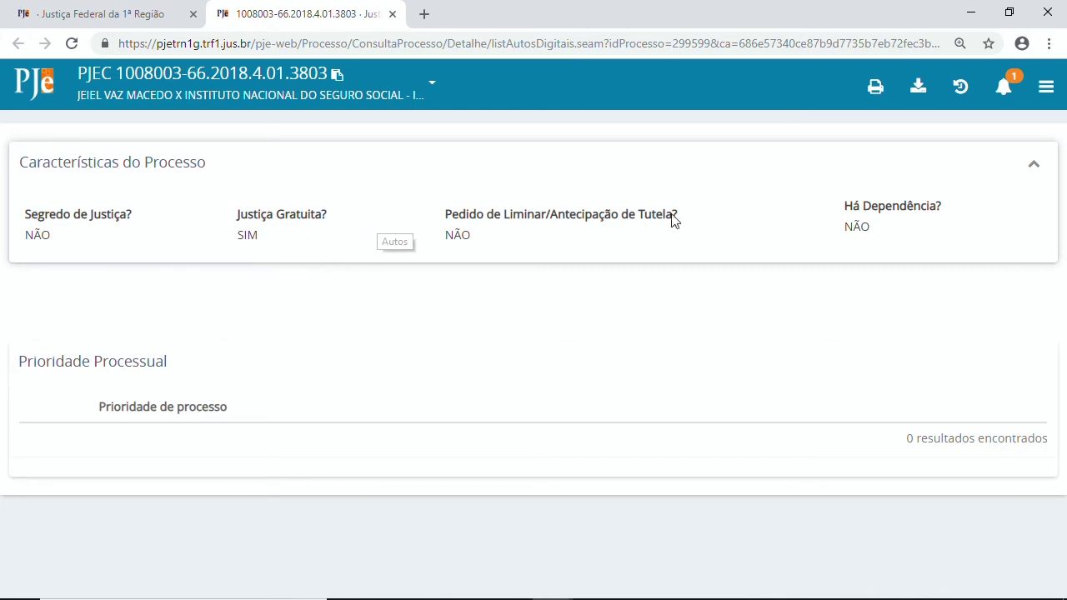
click(1046, 88)
mouse_move(963, 150)
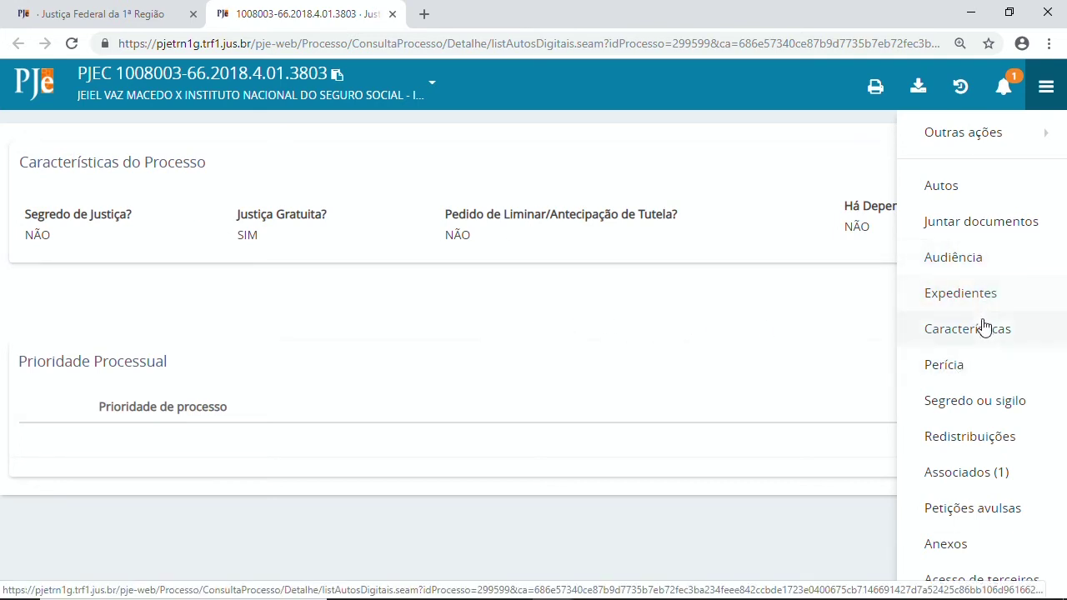
click(953, 374)
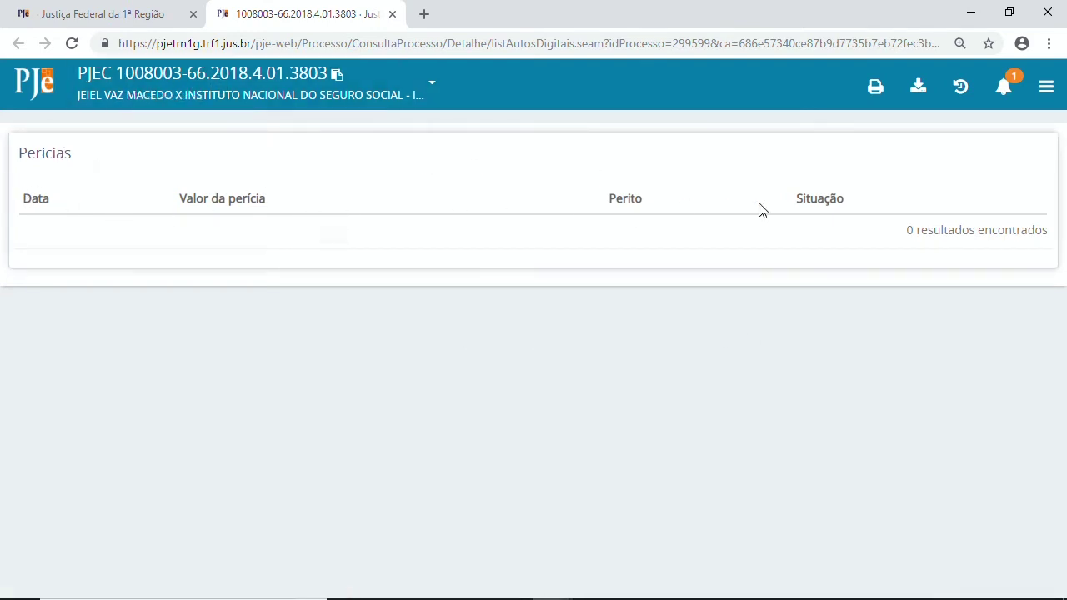
click(1052, 90)
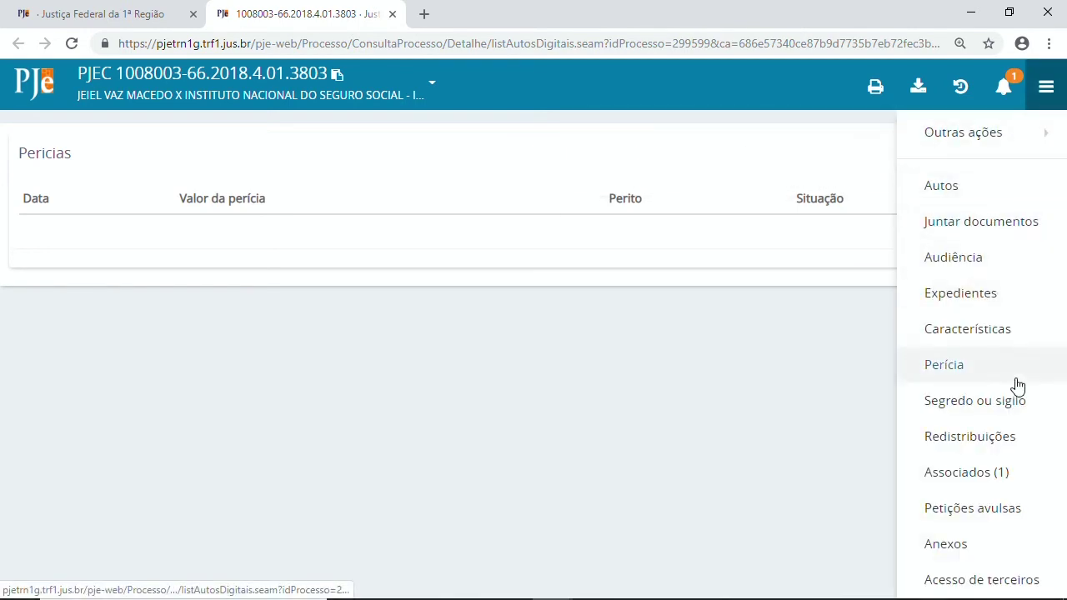
Open the Segredo ou sigilo document list and mark Despacho 10101951.
click(983, 403)
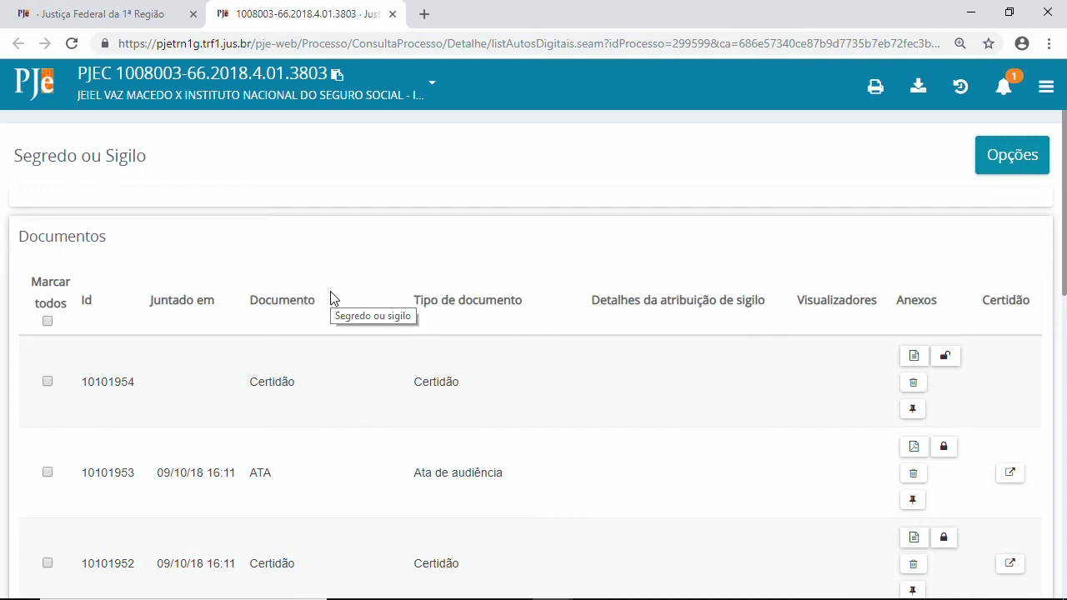
scroll(331, 298, down, 7)
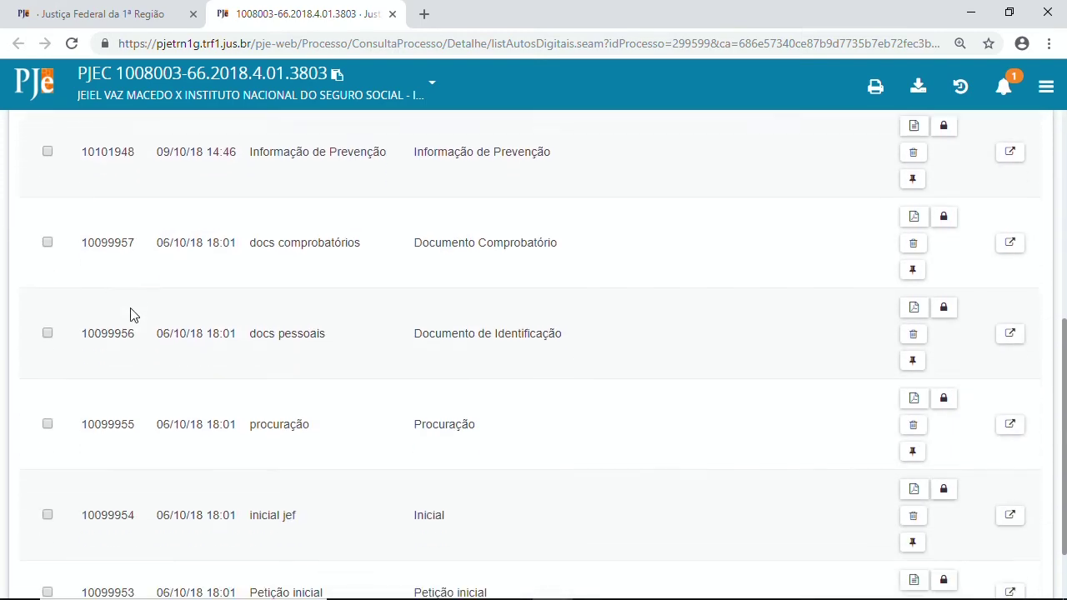
scroll(131, 310, up, 9)
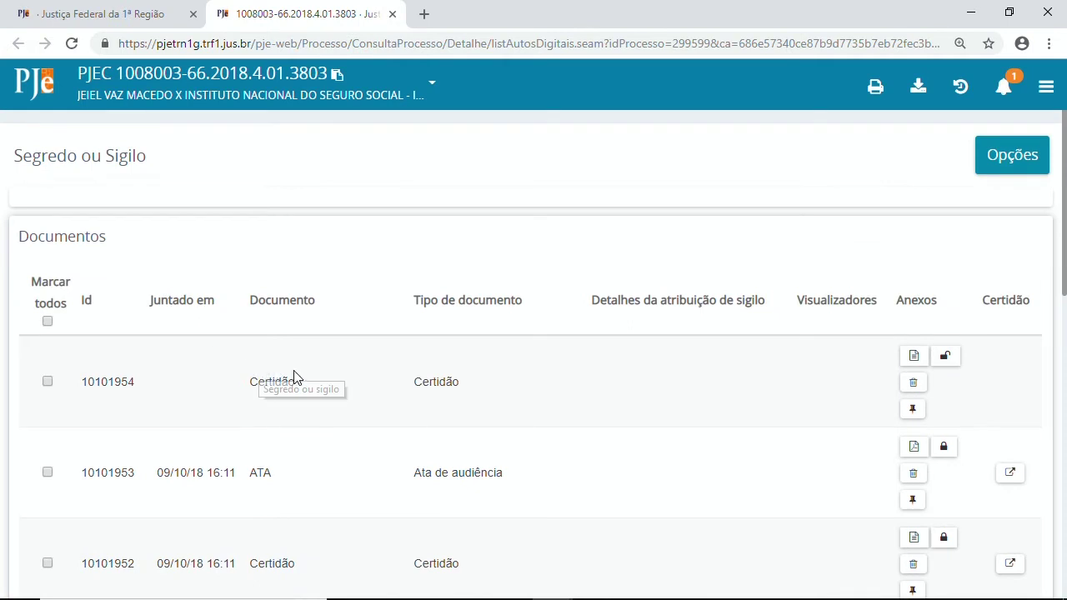
scroll(293, 377, down, 3)
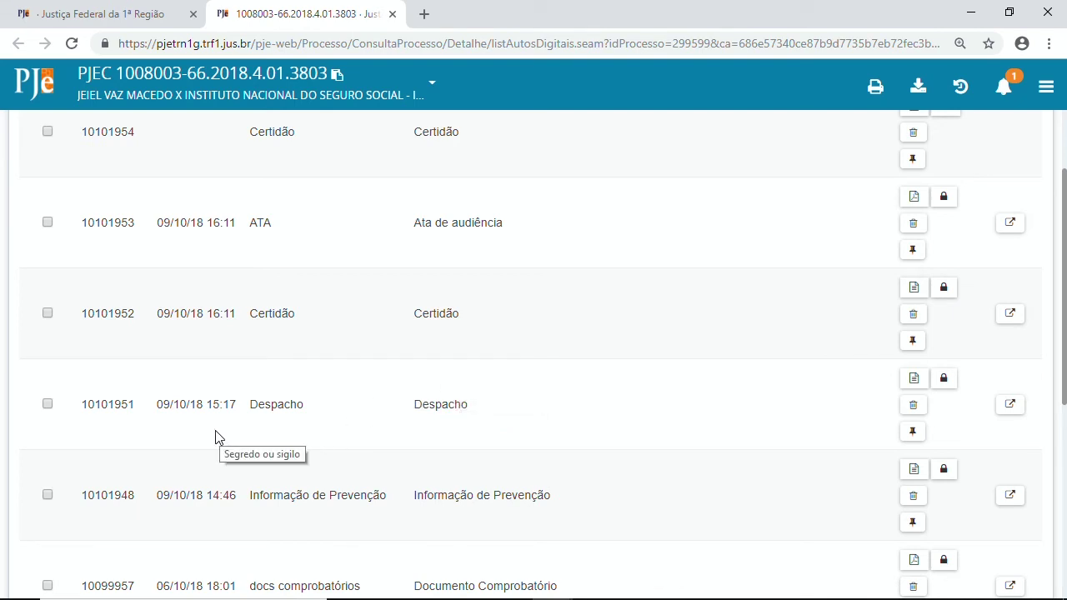
click(47, 405)
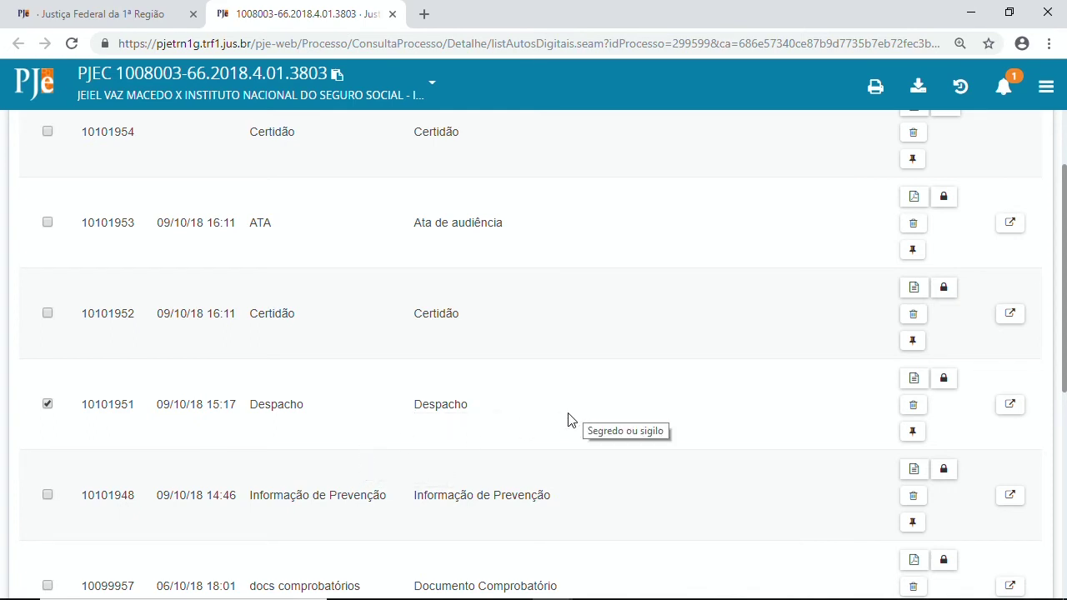
scroll(550, 398, down, 6)
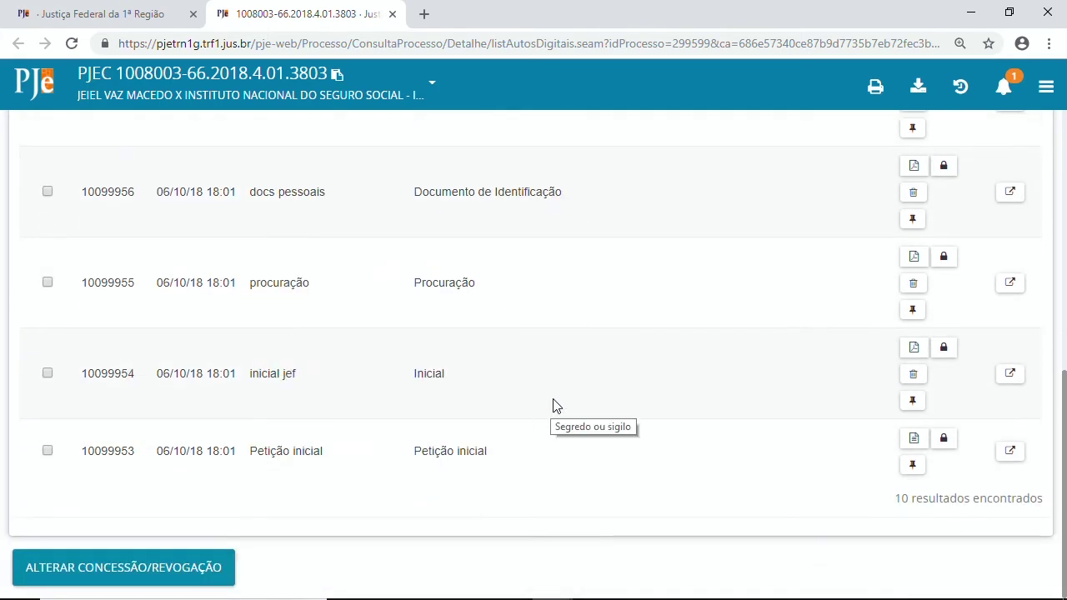
scroll(543, 402, up, 5)
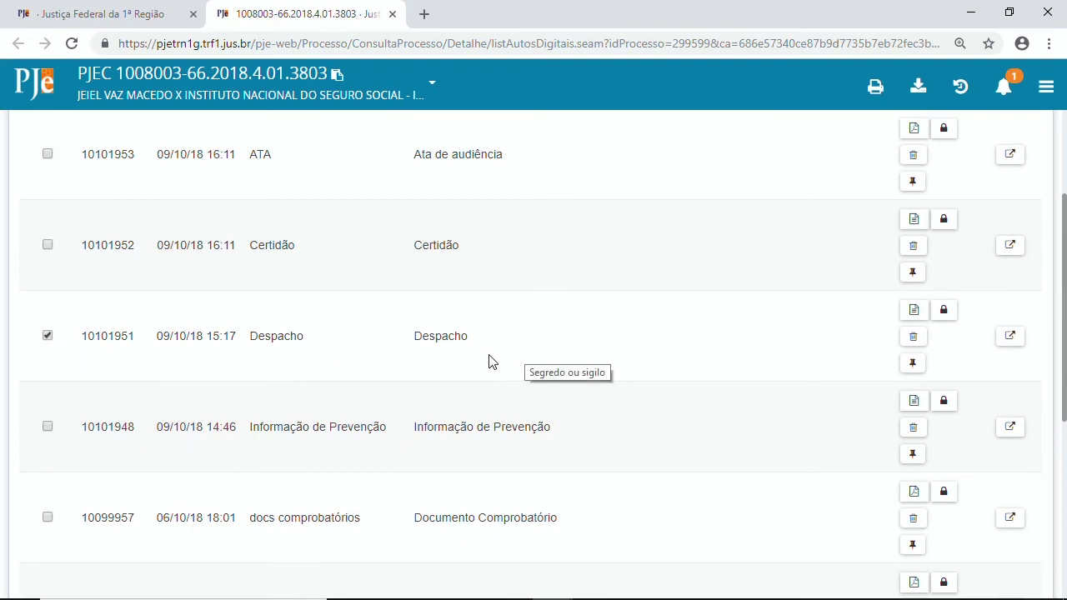
scroll(490, 364, down, 5)
Grant secrecy to Despacho 10101951 with the reason 'DET JUD ID XXX'.
click(120, 567)
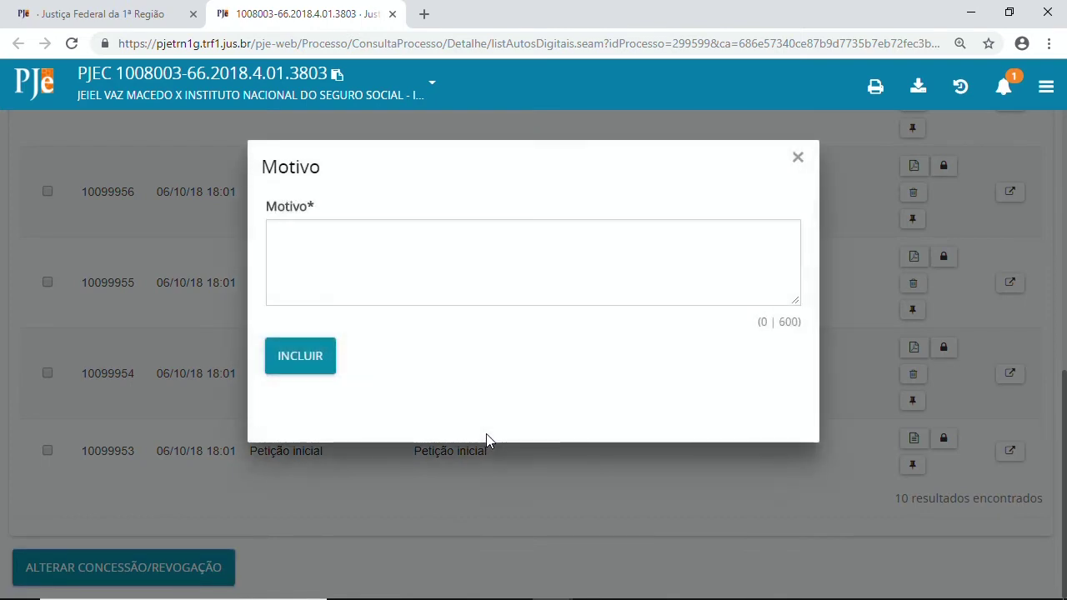
click(419, 269)
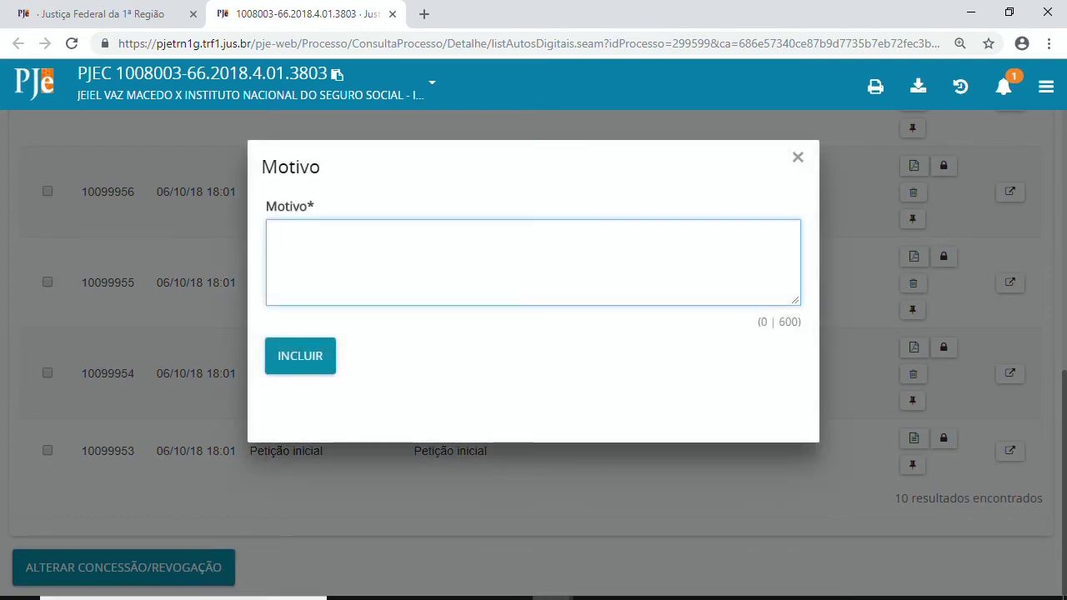
text(DET JUD ID XXX)
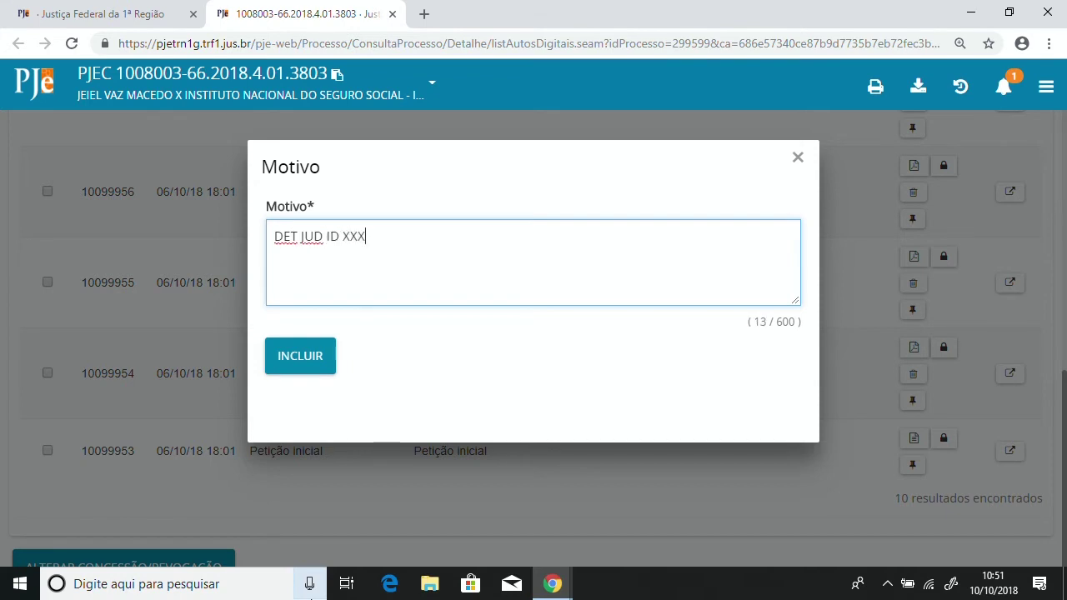
click(310, 371)
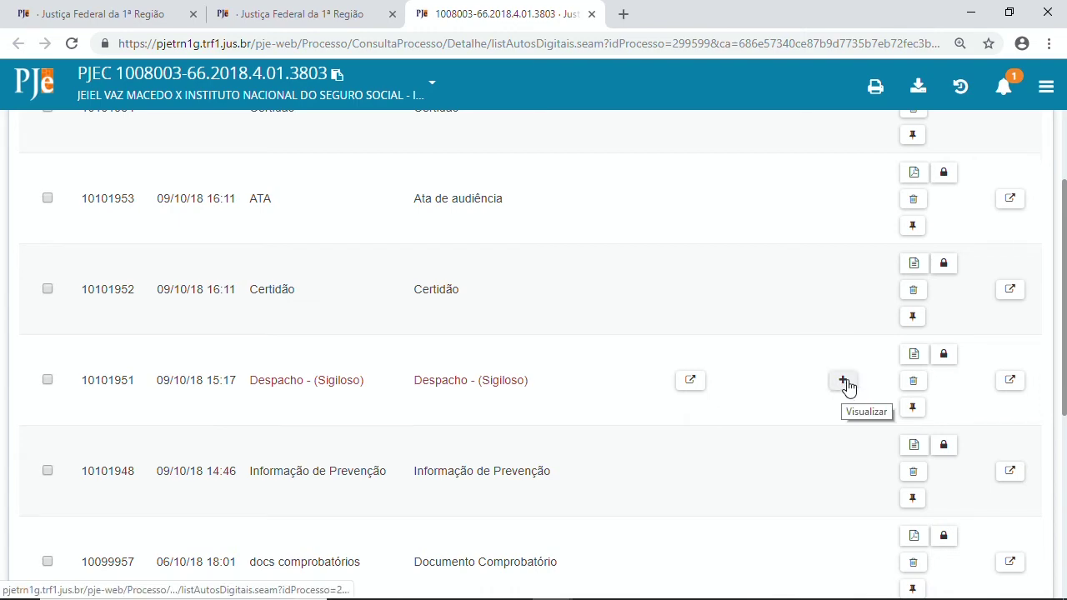
Check the Despacho's secrecy details, then open its Visualizadores list of the 3 case parties.
click(694, 383)
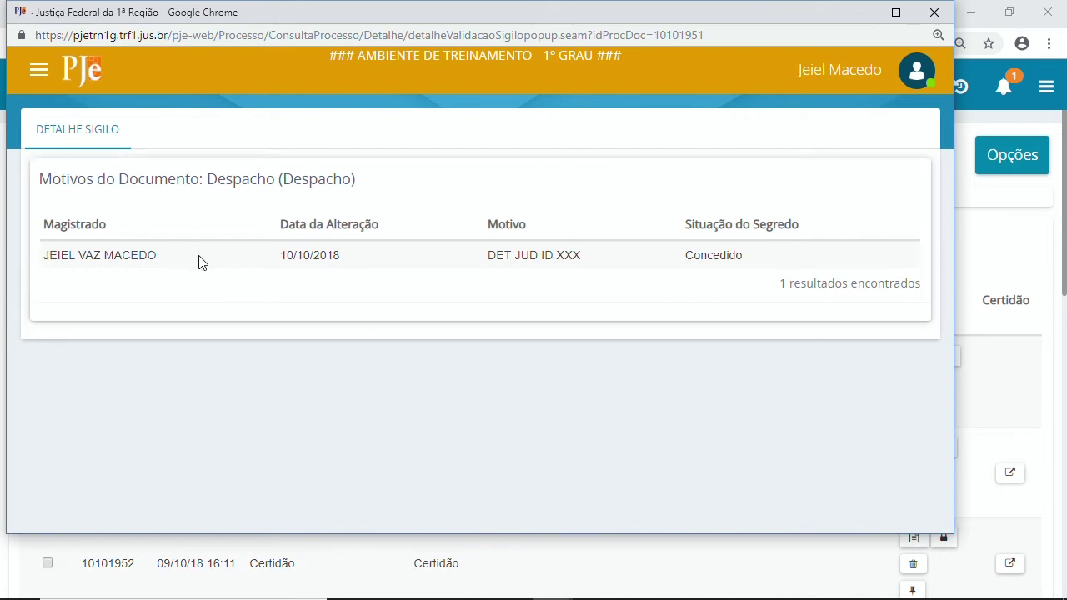
click(934, 13)
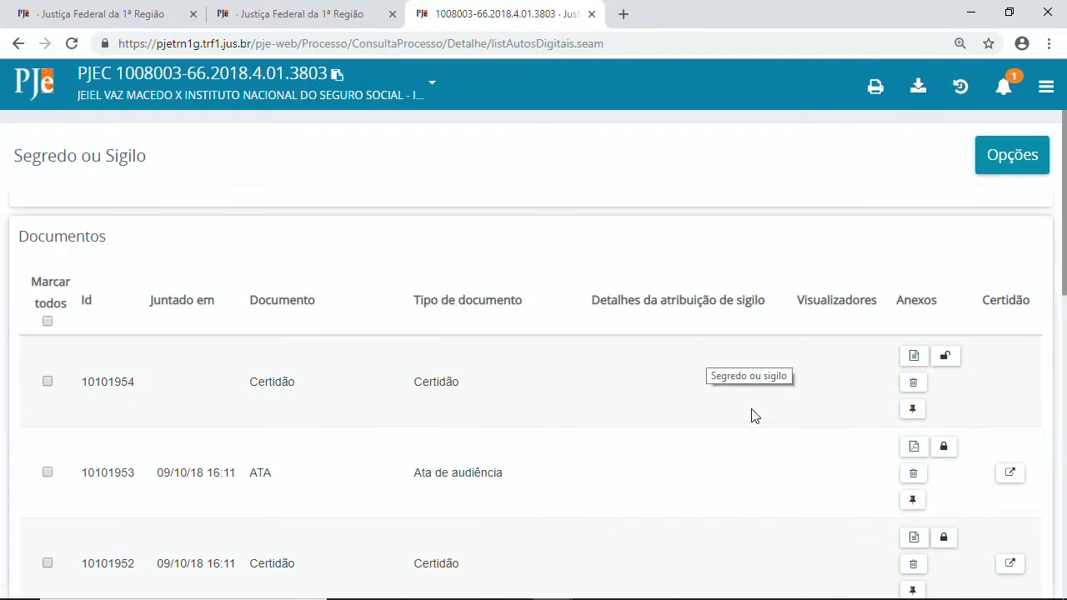
scroll(754, 408, down, 2)
scroll(754, 403, down, 2)
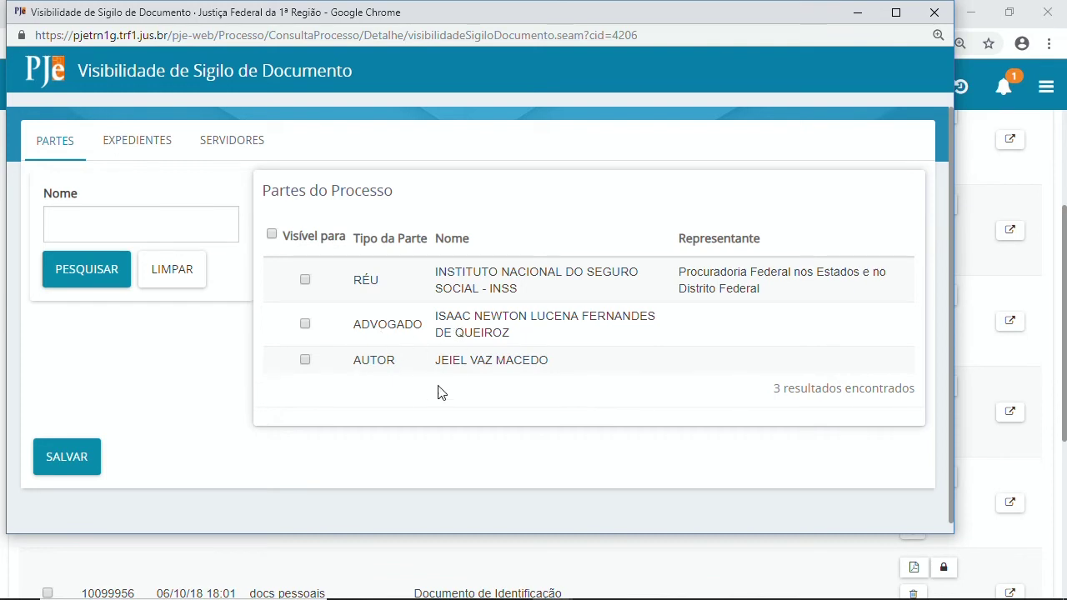
Browse the Servidores and Partes lists of possible viewers for the secret Despacho.
click(237, 151)
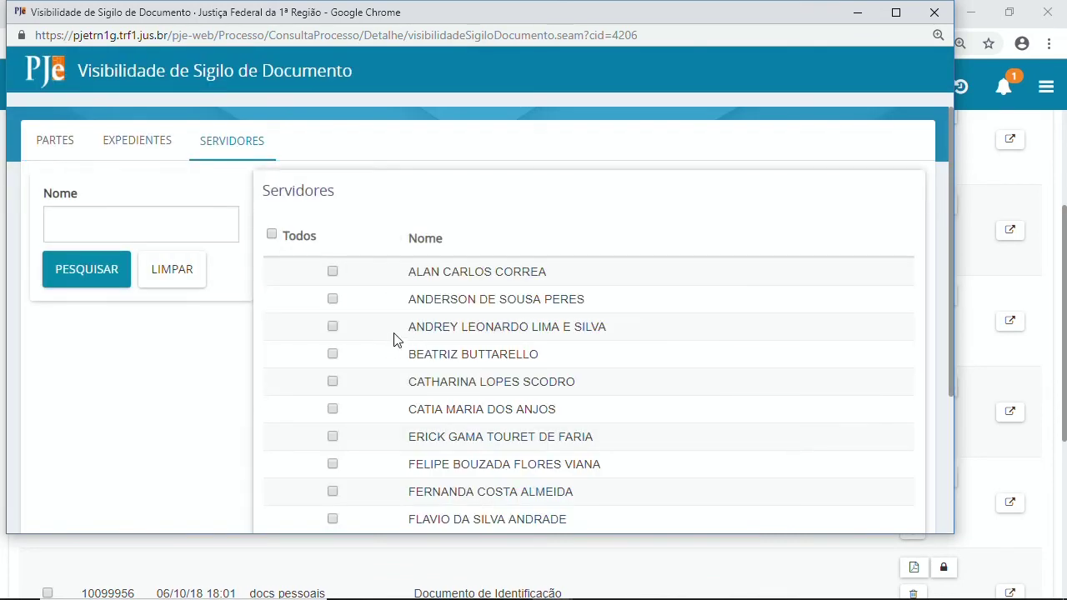
scroll(409, 346, down, 3)
scroll(415, 356, up, 3)
scroll(369, 342, down, 3)
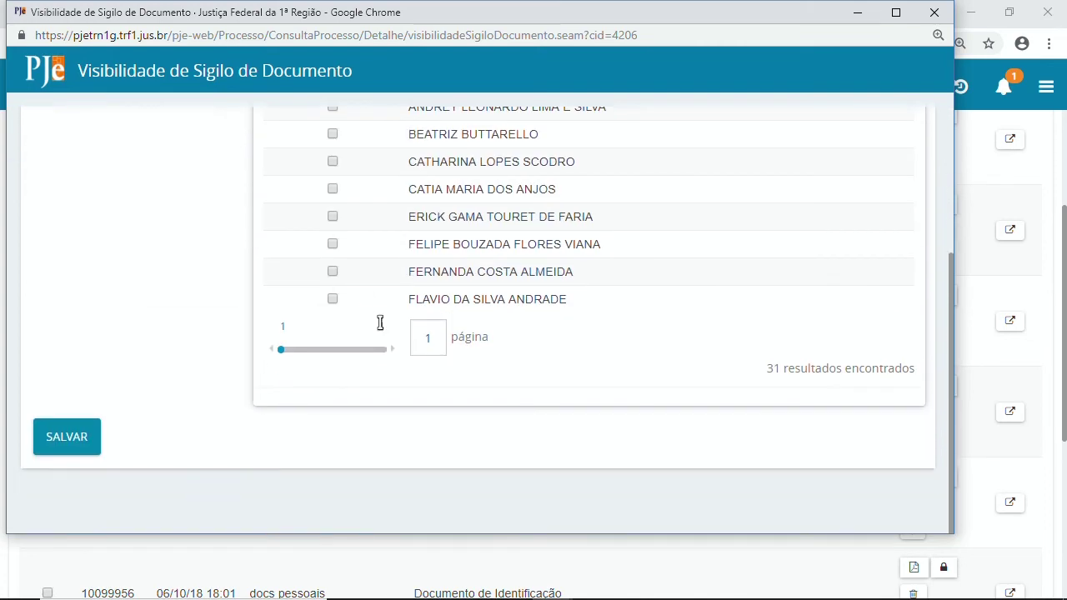
scroll(381, 333, up, 3)
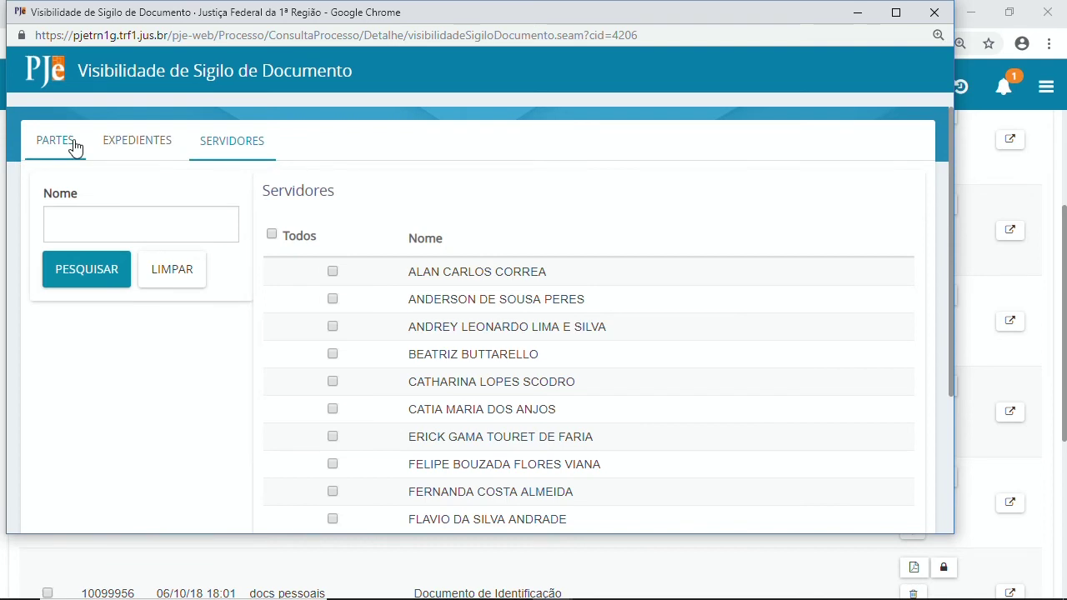
click(71, 147)
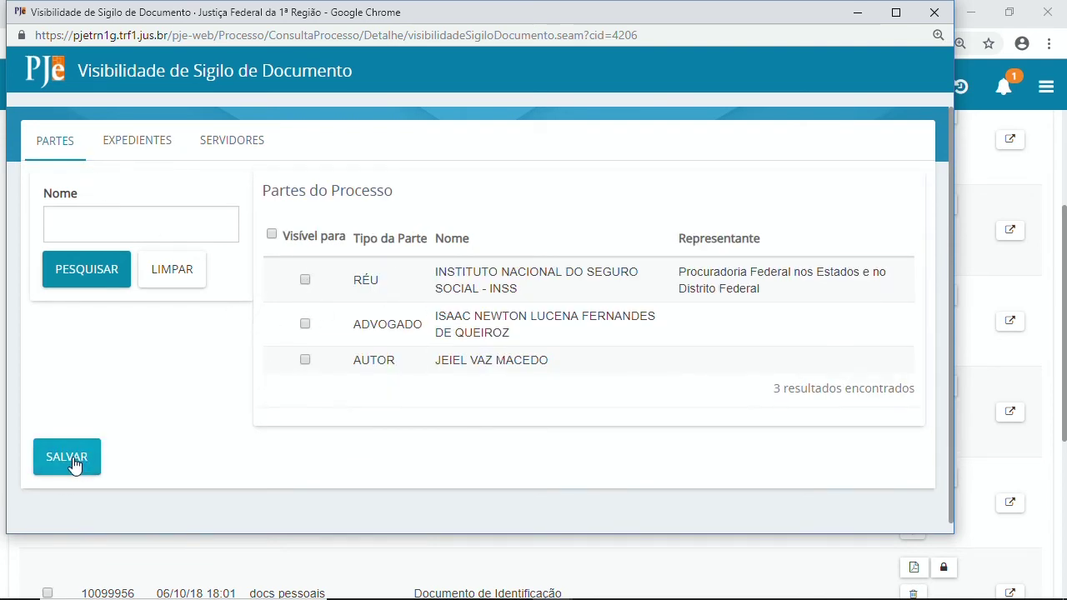
click(224, 140)
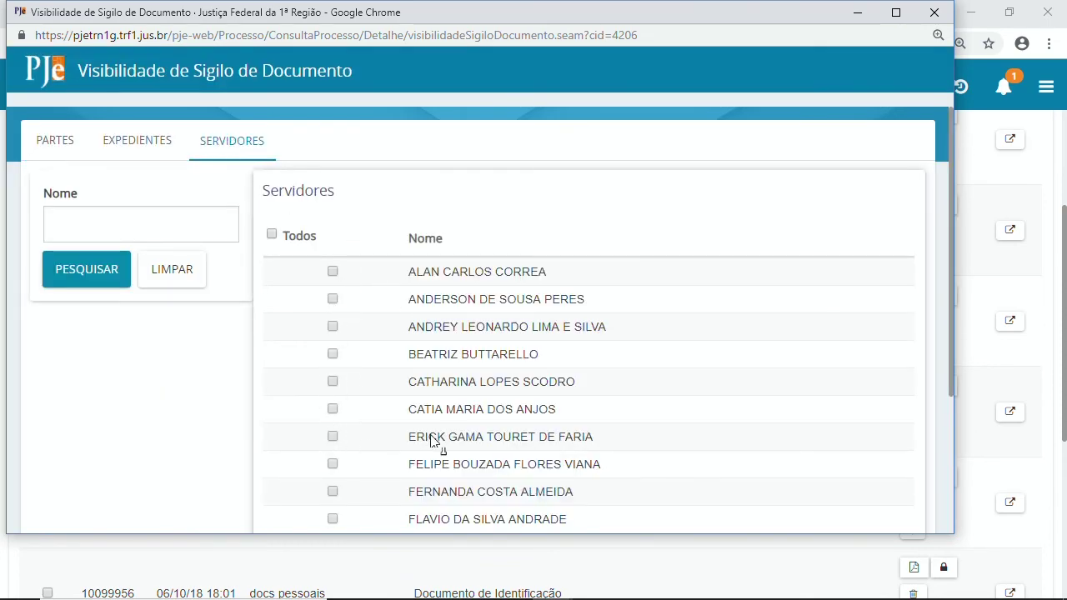
scroll(541, 374, down, 3)
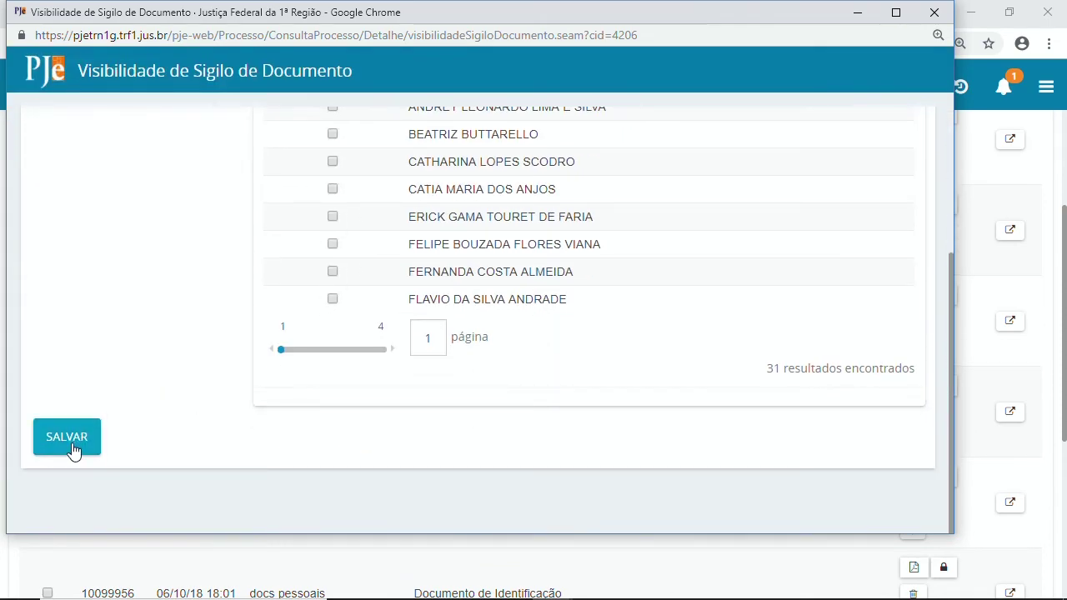
scroll(233, 389, up, 3)
click(92, 225)
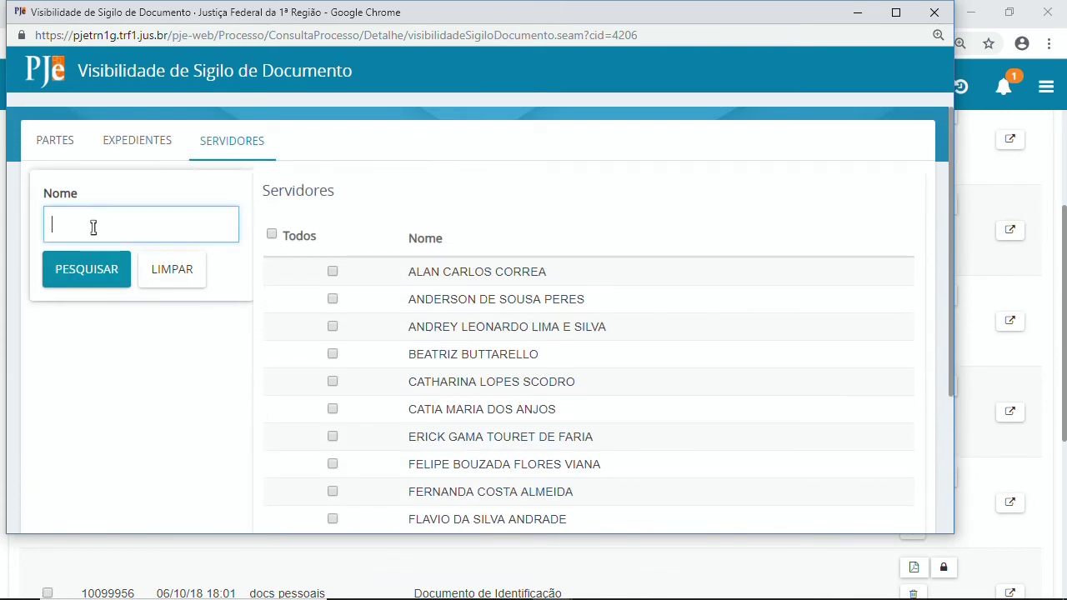
click(58, 148)
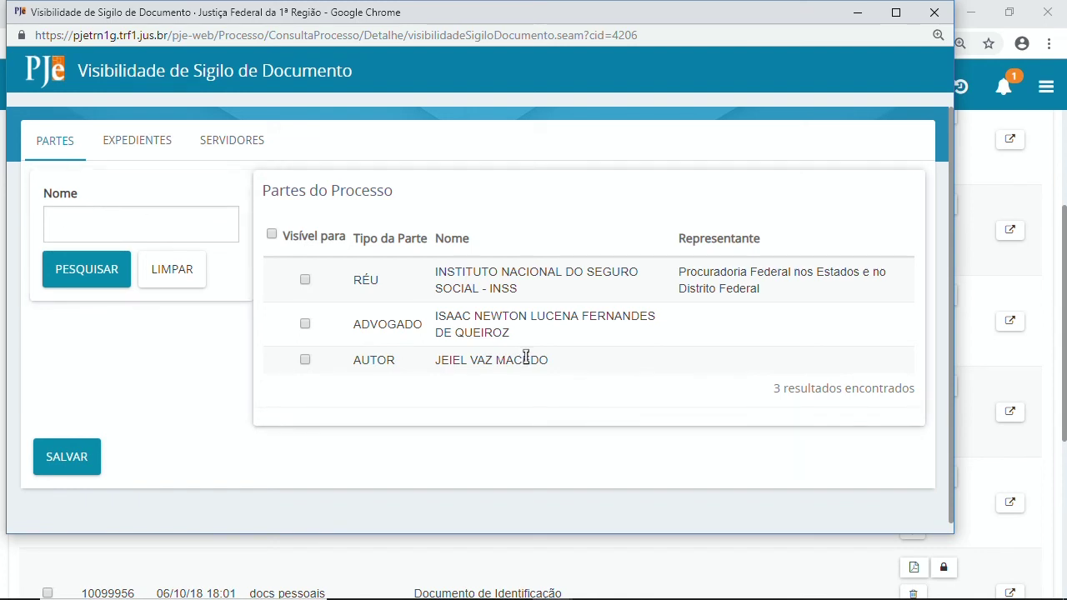
Allow the autor to view the secret Despacho and save the visibility setting.
click(305, 361)
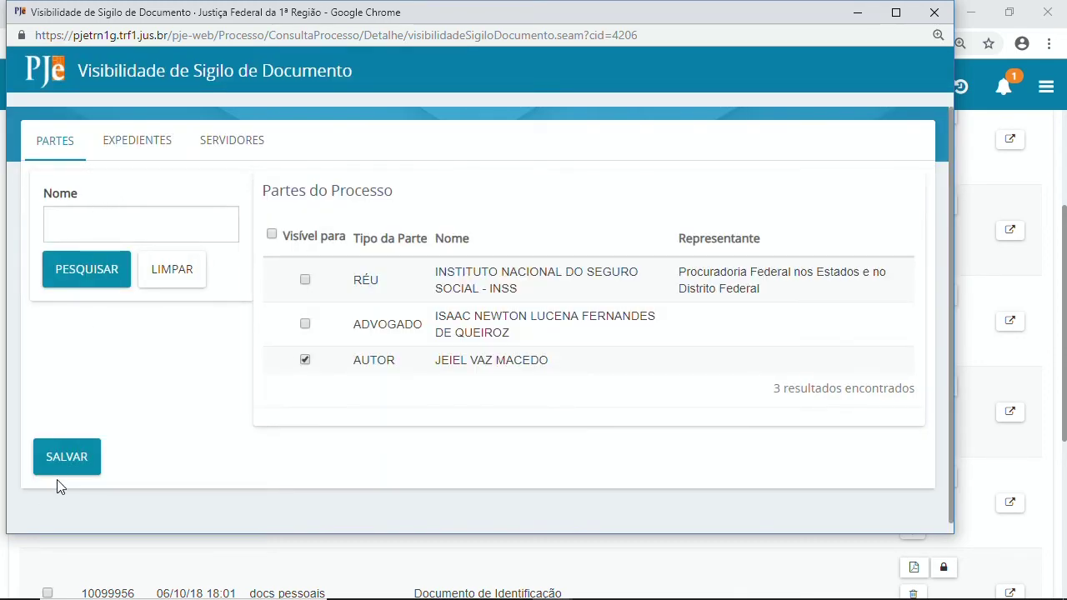
click(69, 465)
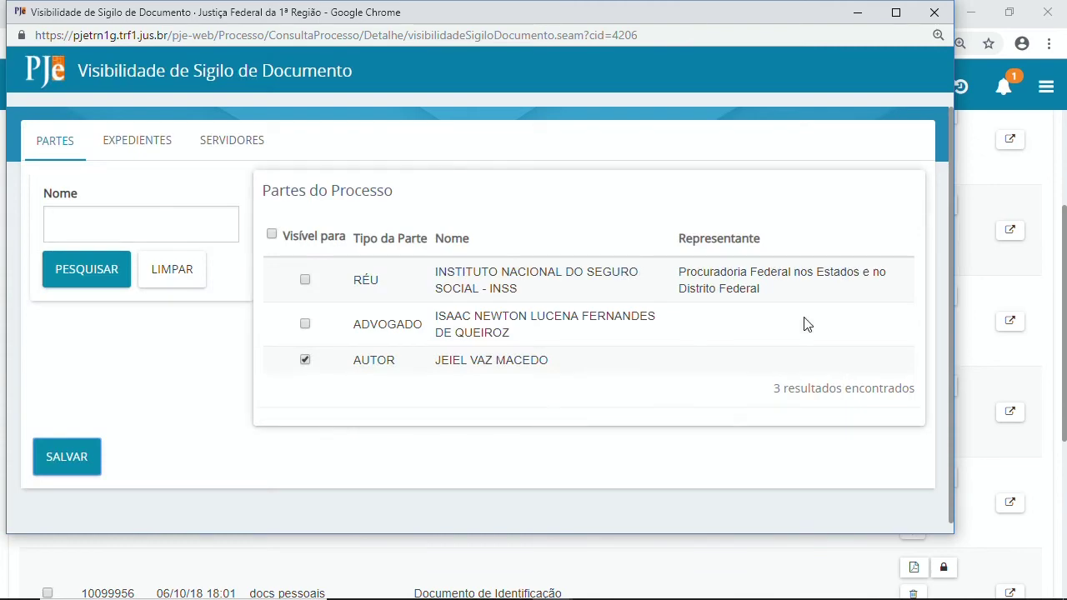
click(934, 12)
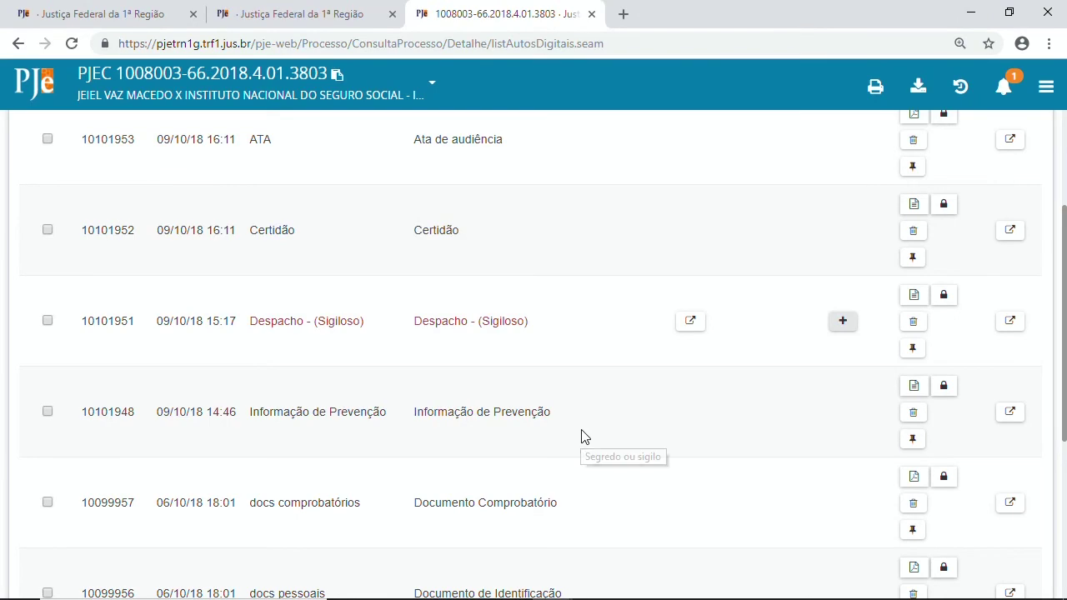
scroll(584, 436, down, 4)
scroll(581, 492, up, 3)
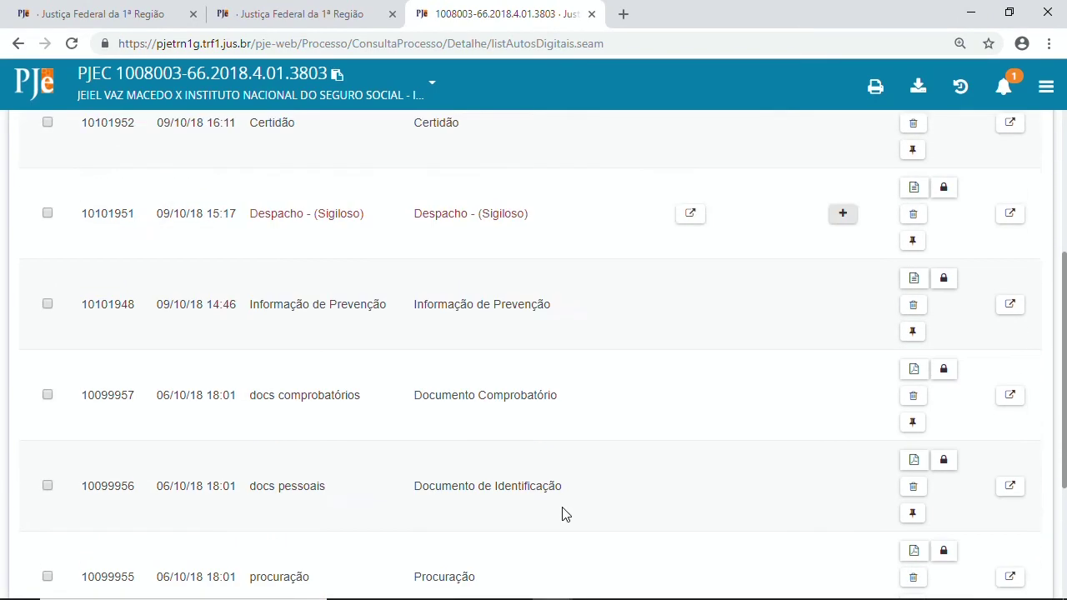
click(842, 215)
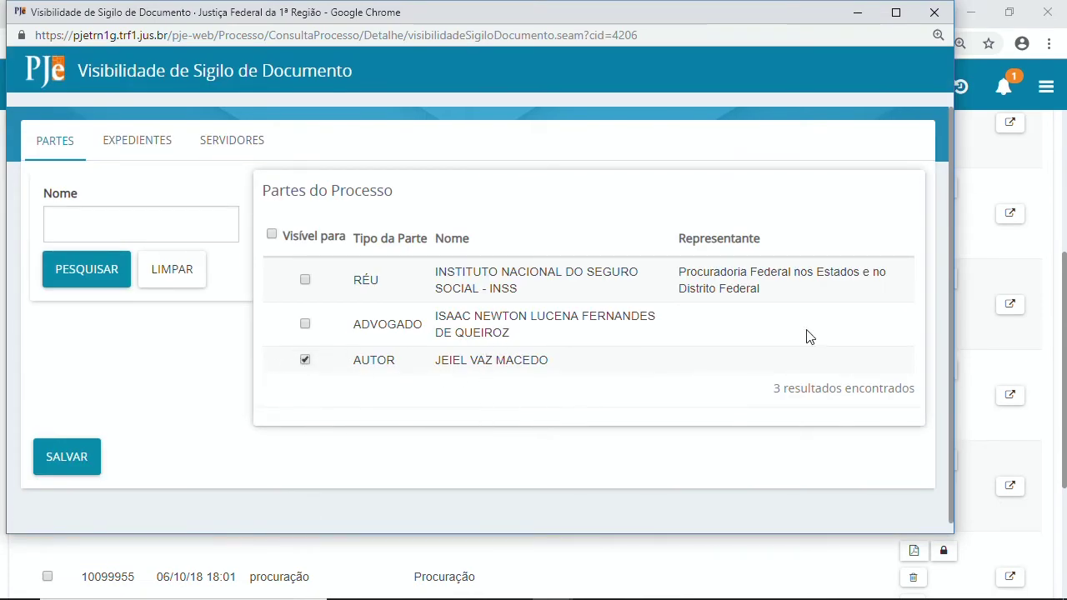
click(934, 11)
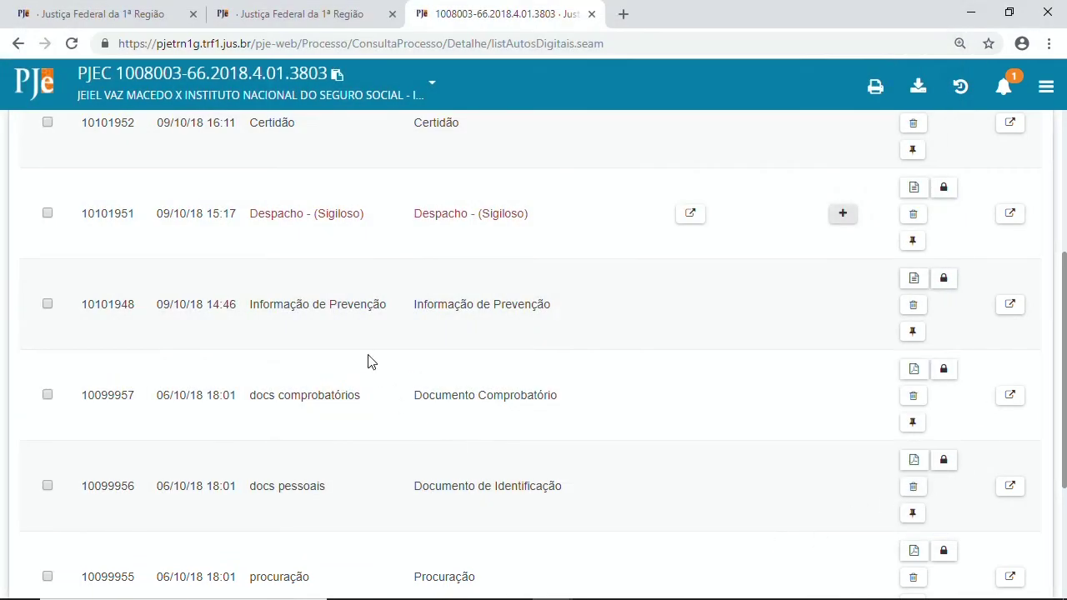
scroll(450, 434, up, 3)
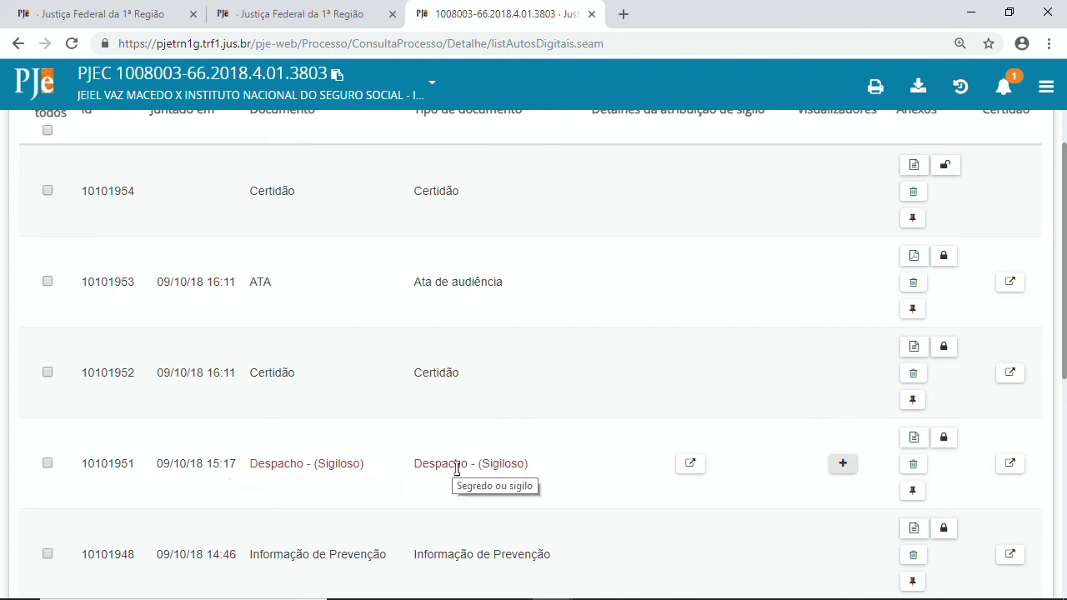
scroll(606, 469, up, 3)
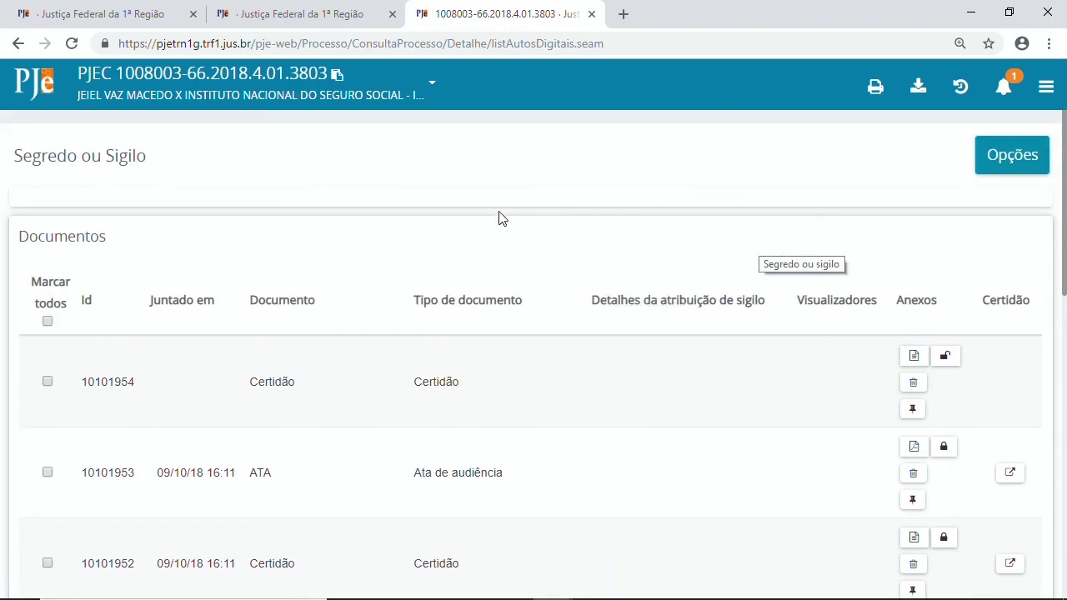
Show all reviewed secrecy requests, which reports none for case 1008003-66.
click(1017, 163)
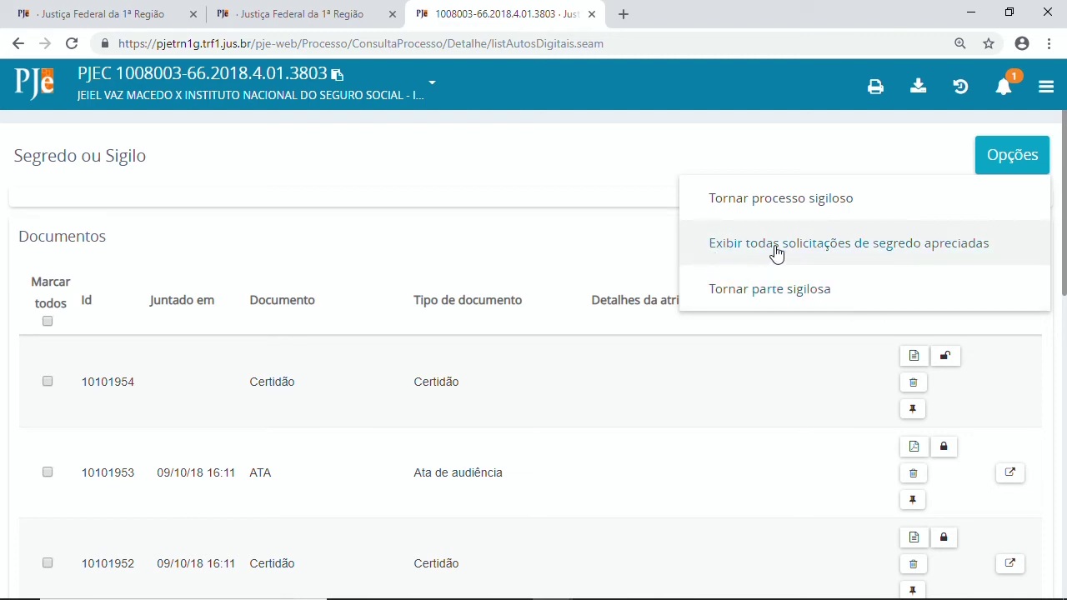
click(906, 254)
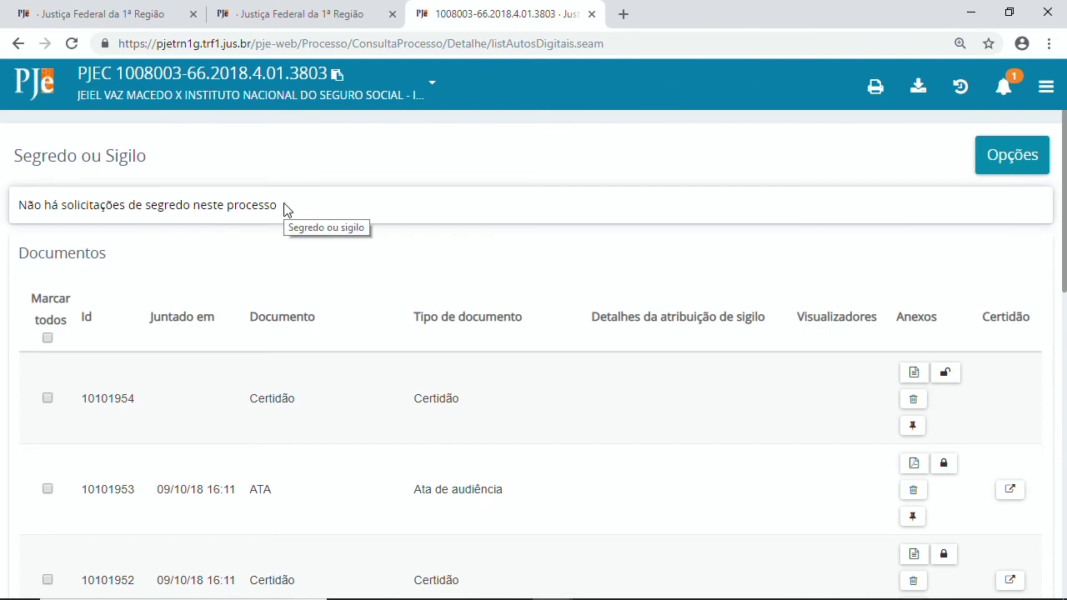
click(1003, 165)
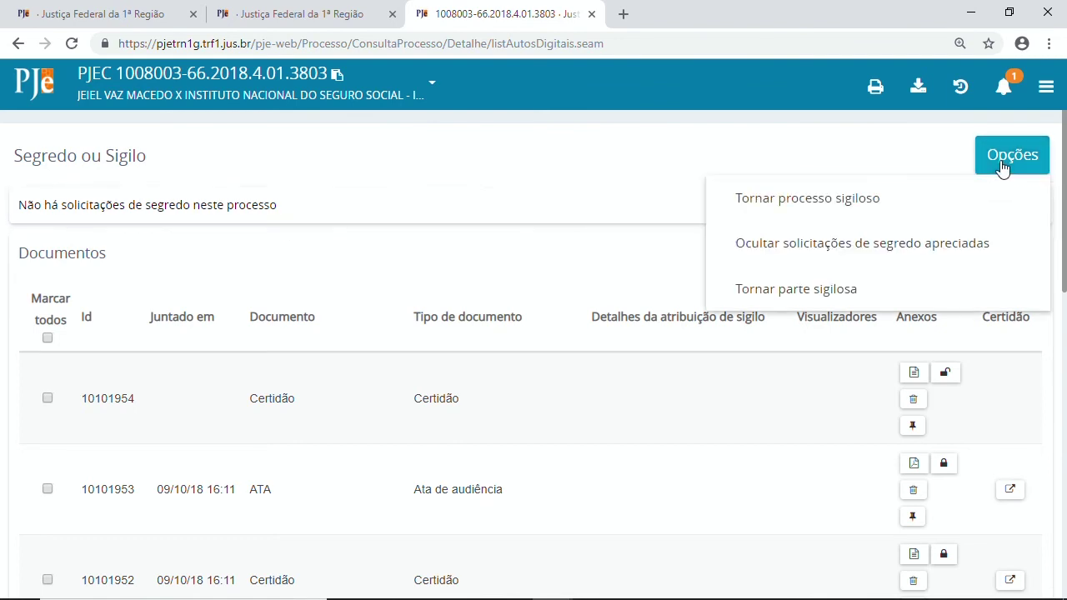
click(316, 215)
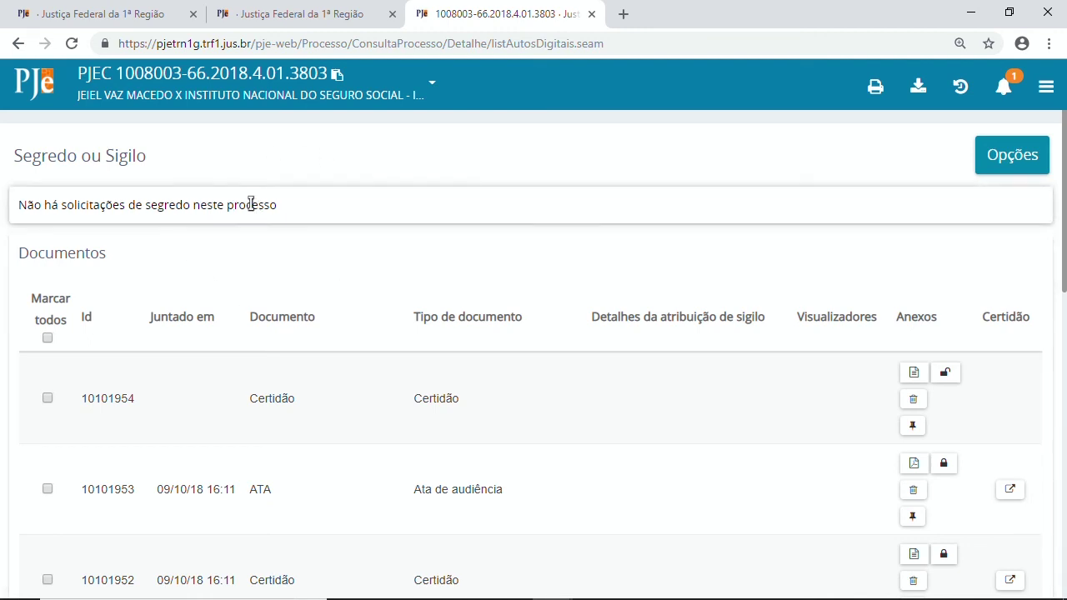
click(1012, 156)
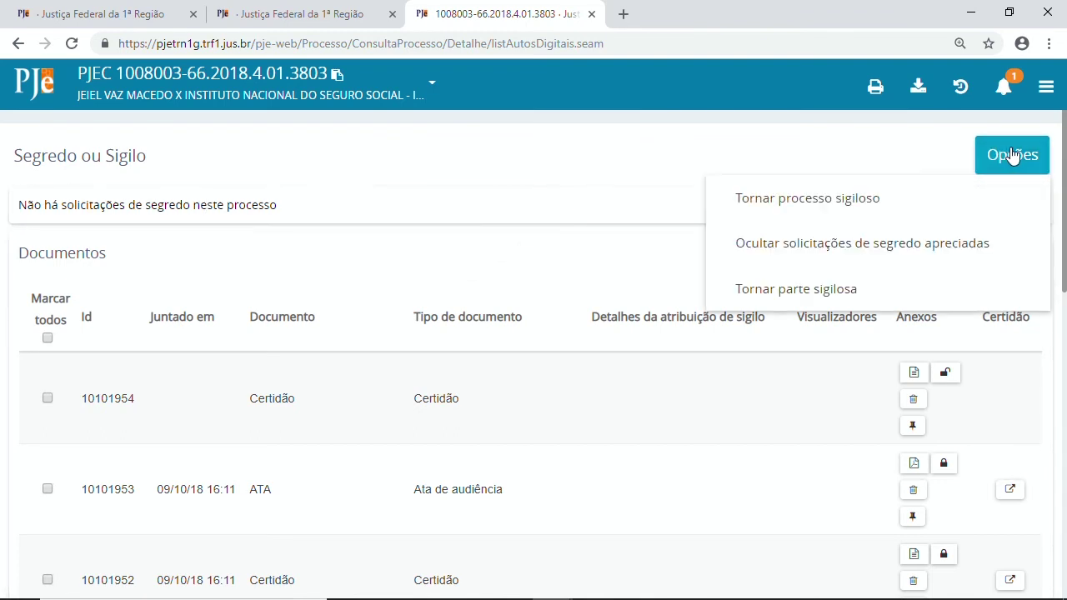
Make the whole case secret with the justification 'DET JUD ID XXX'.
click(746, 204)
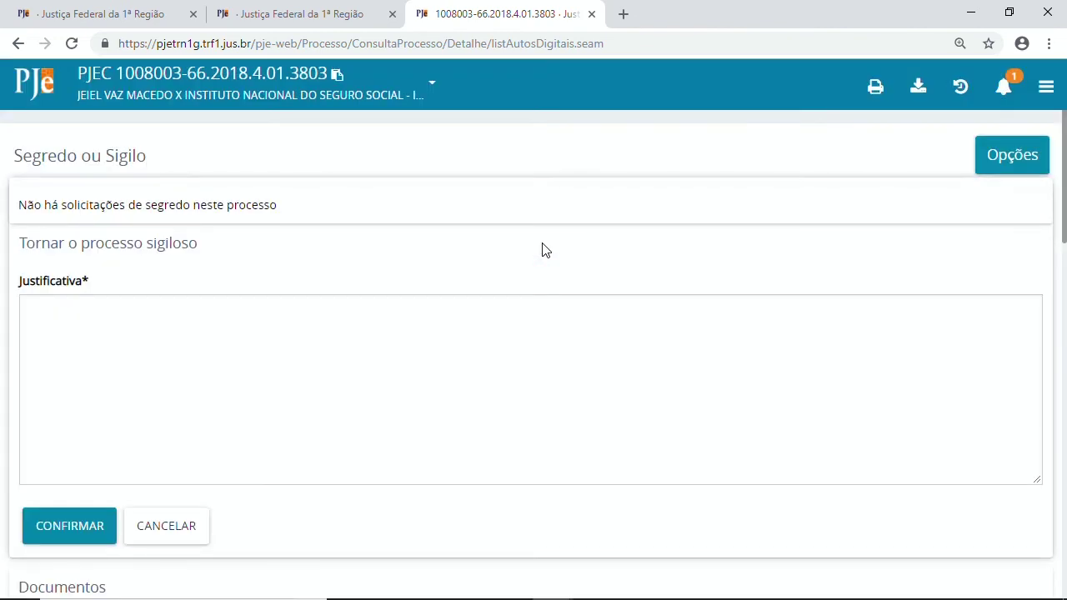
click(99, 374)
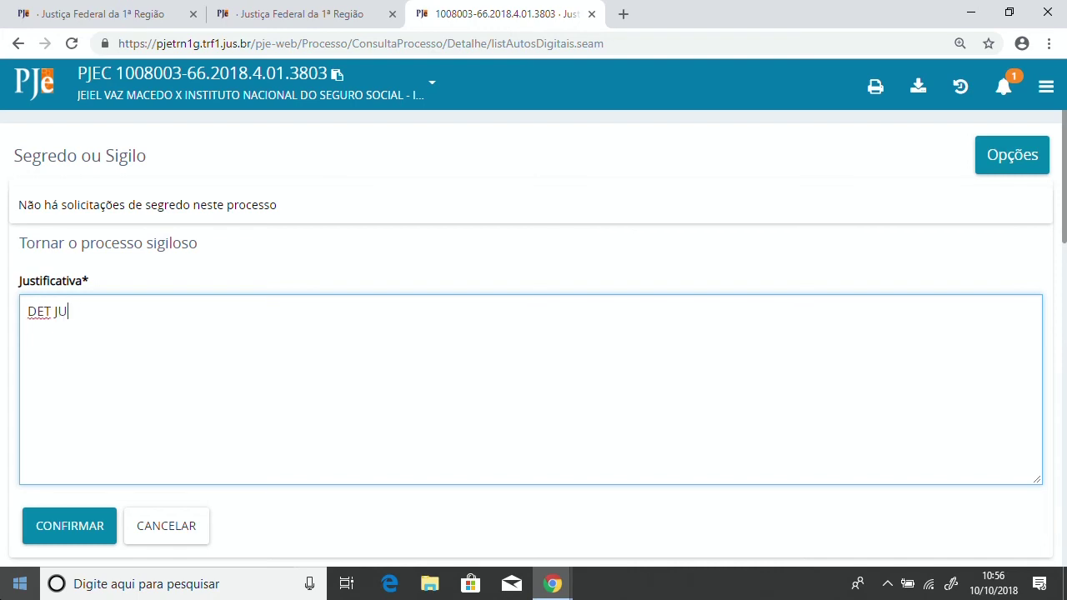
text(DET JUD ID XXX)
click(88, 512)
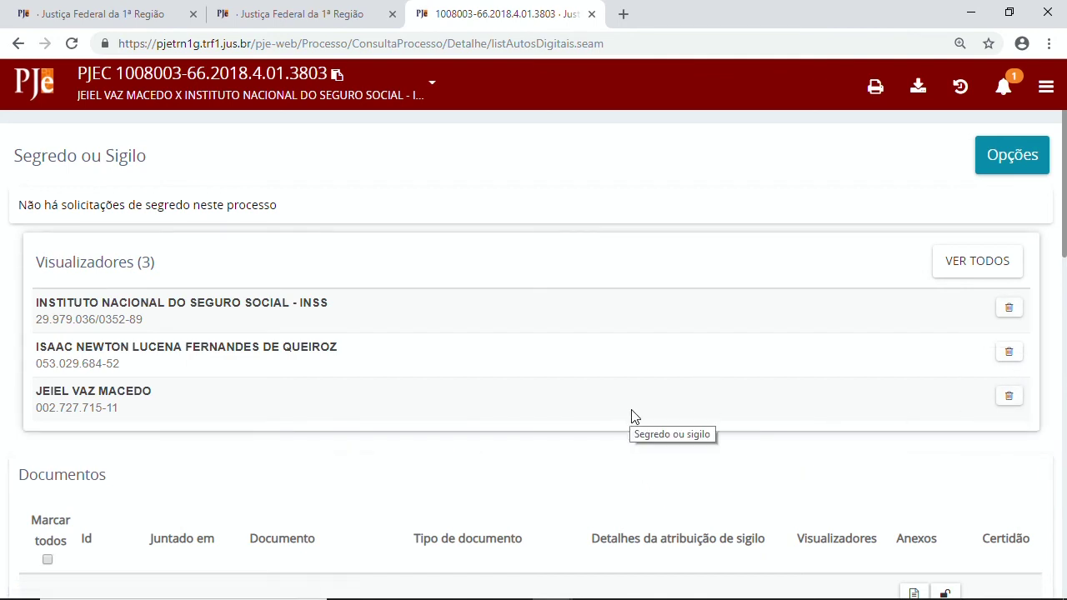
Open the 'Acrescentar visualizador' form to authorize another person to view the case.
click(991, 165)
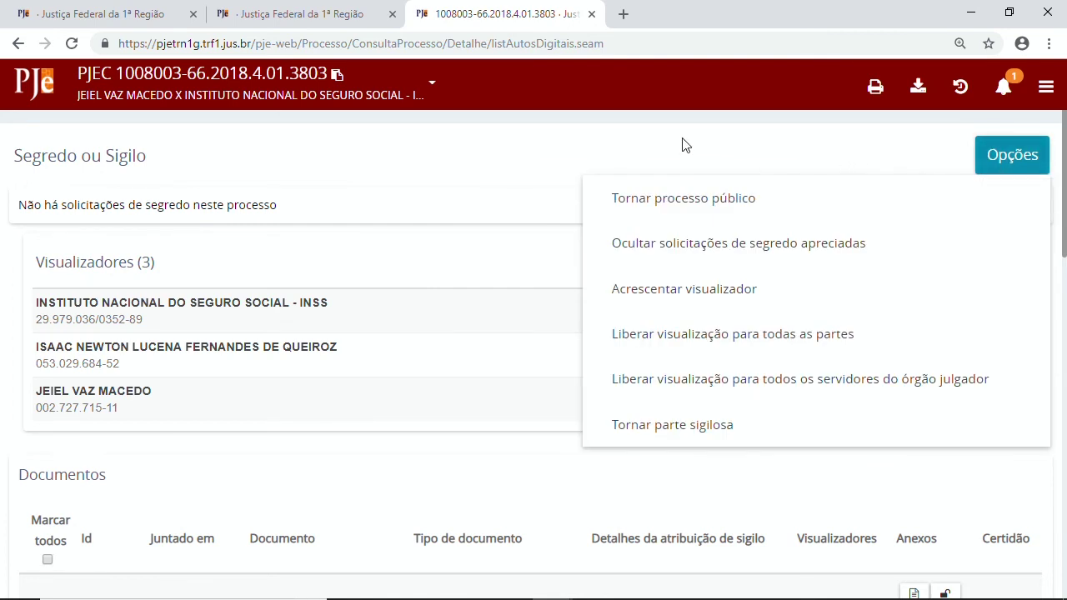
click(521, 131)
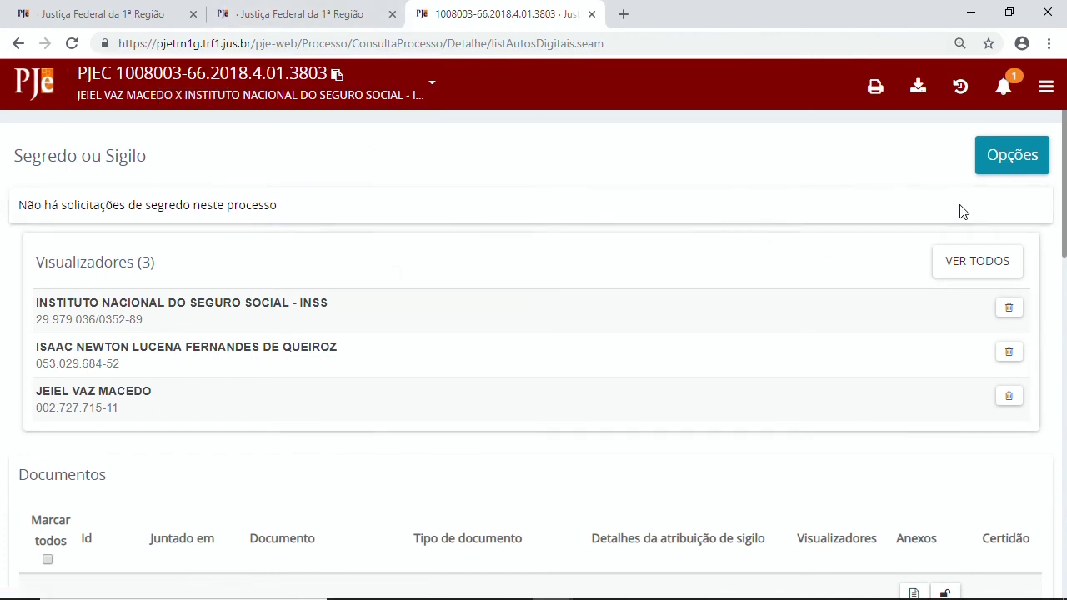
click(1019, 165)
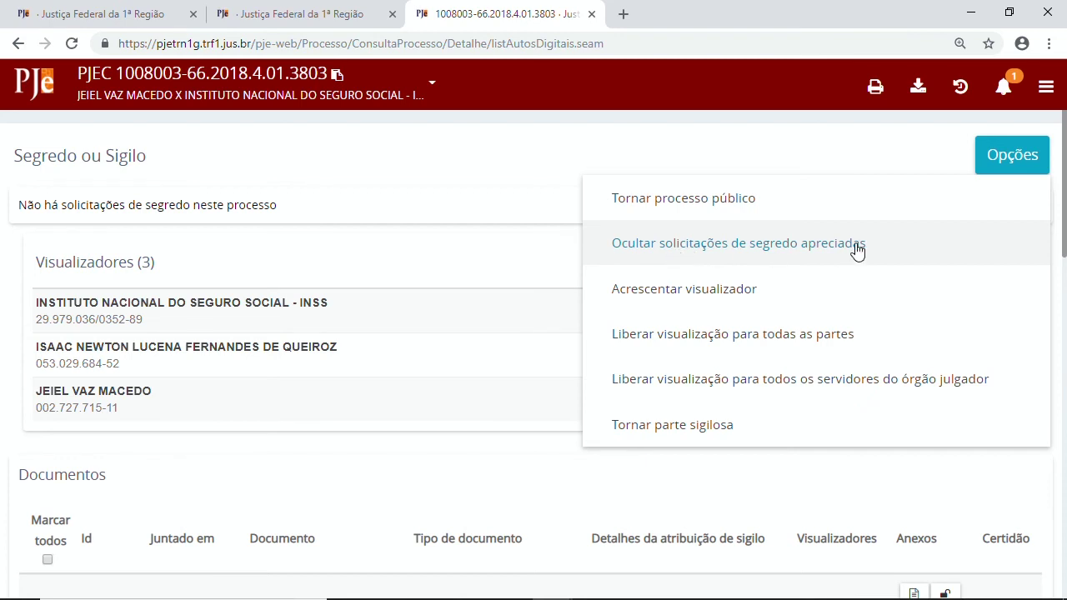
click(794, 301)
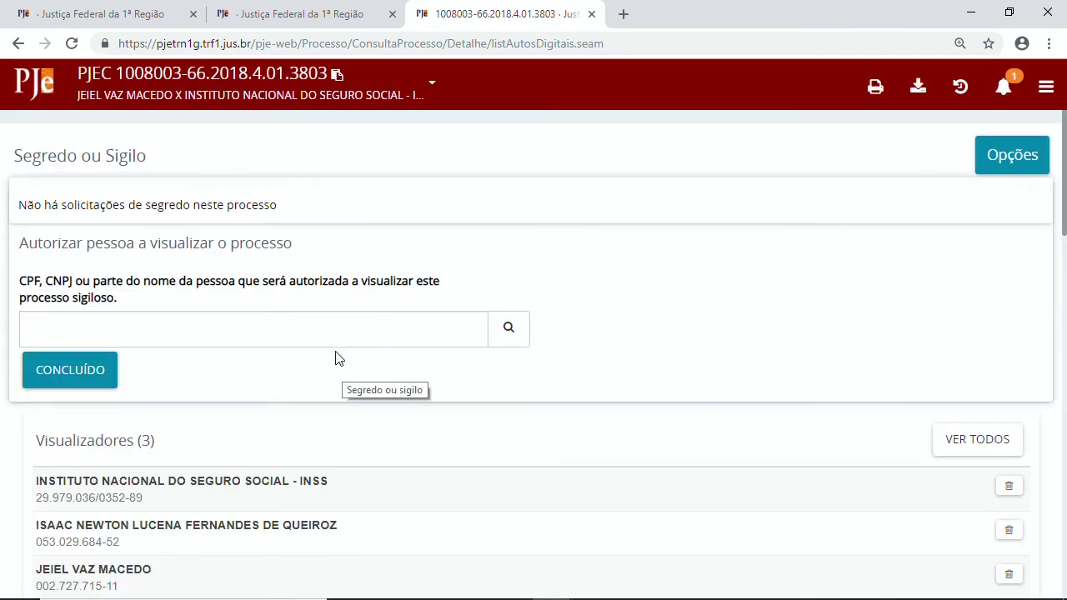
Focus the CPF/CNPJ/name search field and review the person-authorization form.
click(259, 331)
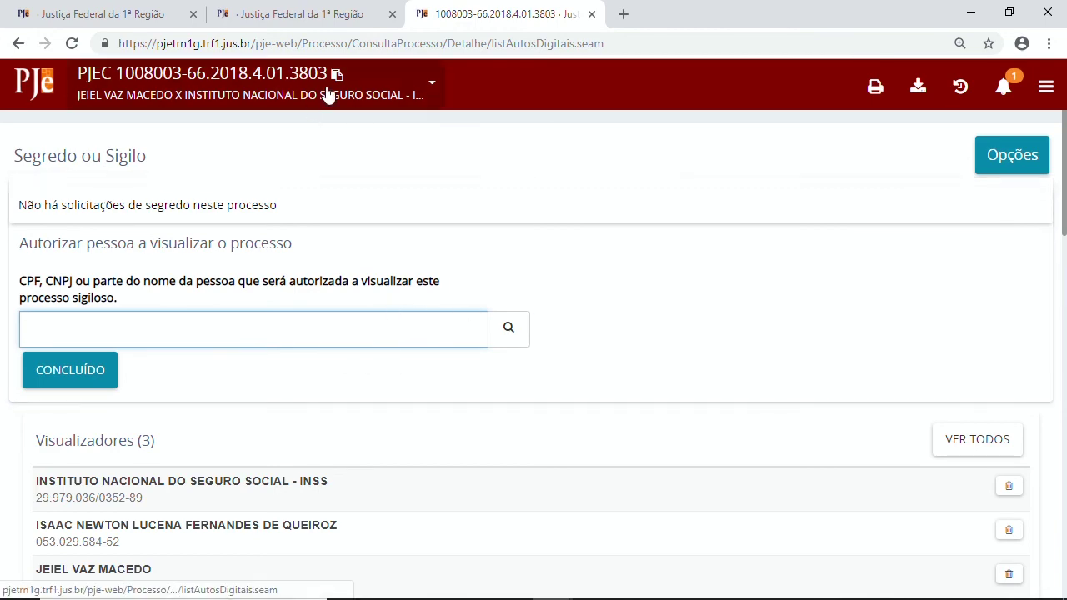
scroll(542, 367, down, 8)
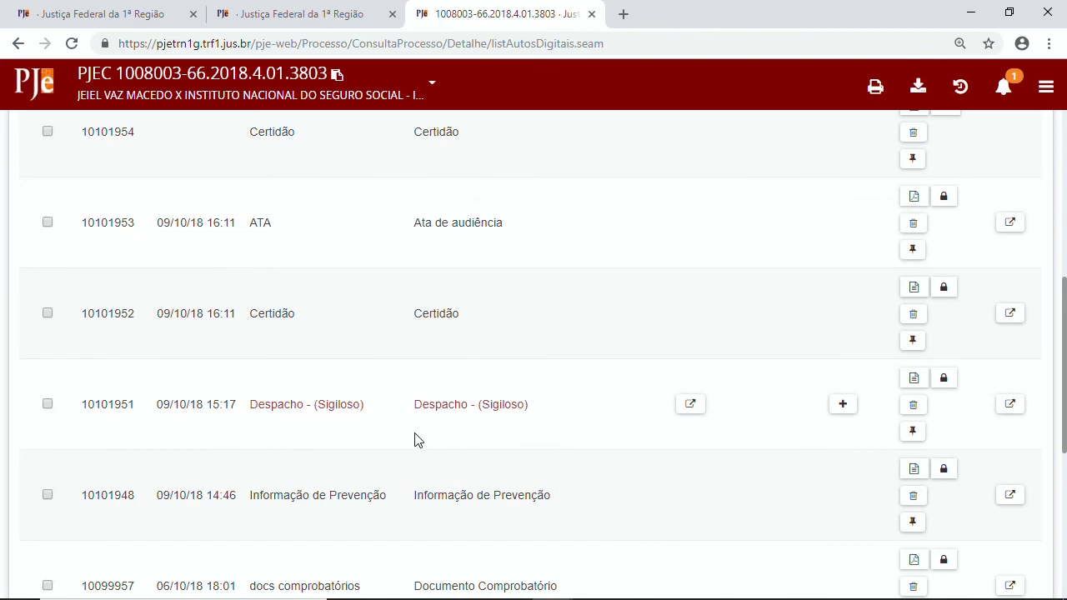
scroll(458, 483, up, 4)
scroll(453, 479, up, 4)
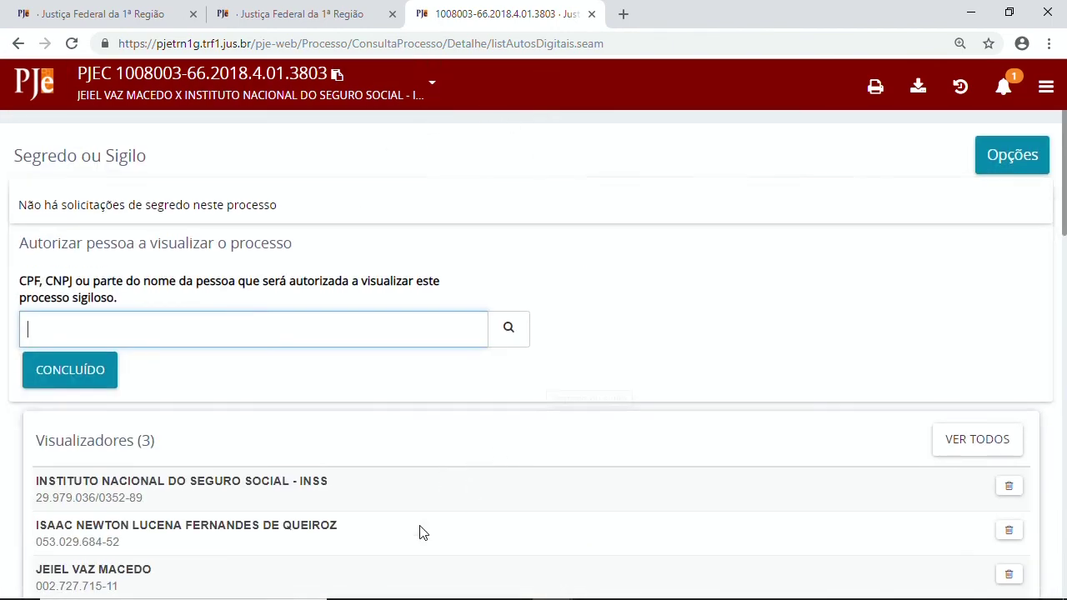
scroll(430, 523, down, 6)
scroll(435, 498, down, 2)
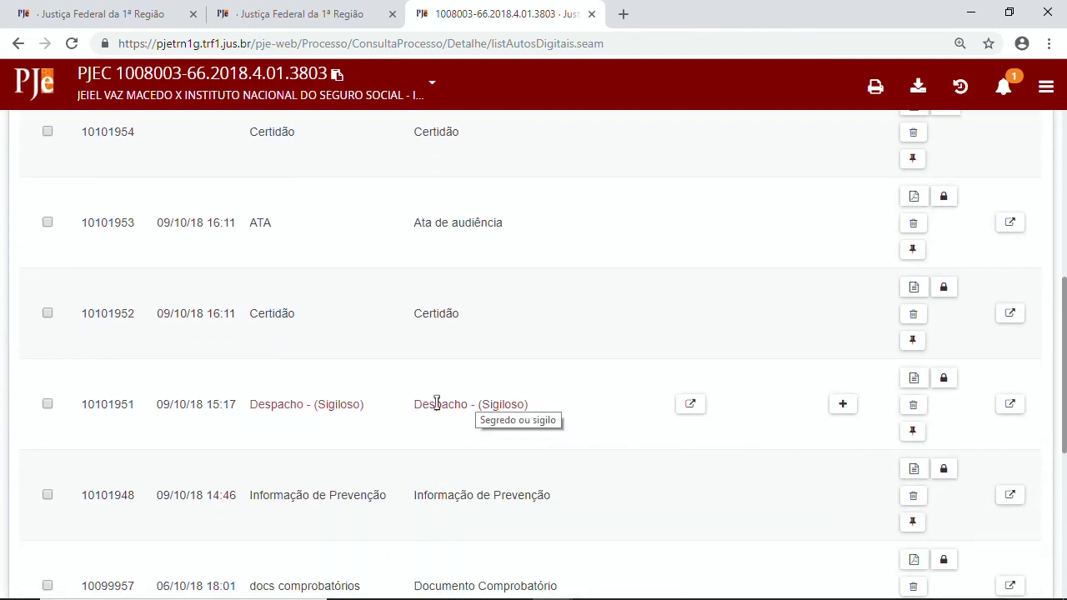
Open the Despacho (Sigiloso) secrecy panel and review the 3 viewers and document list.
click(508, 405)
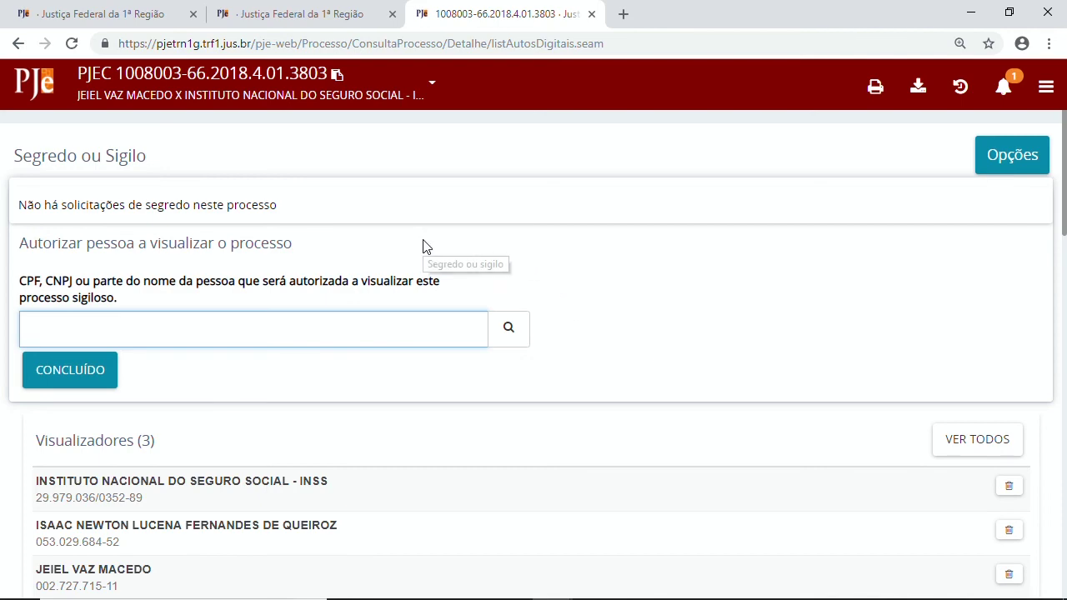
scroll(533, 292, down, 7)
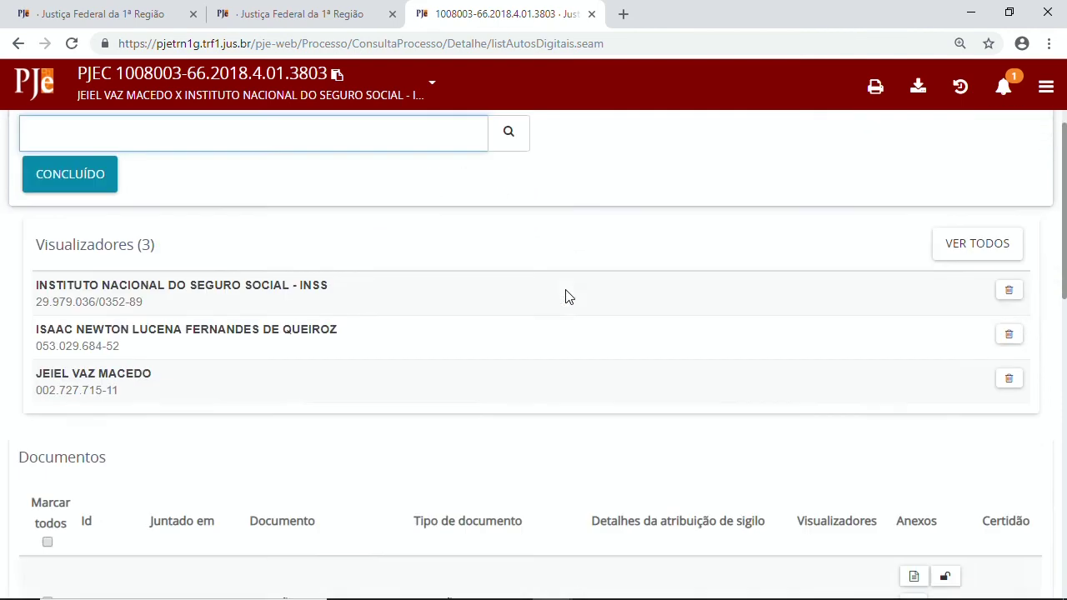
scroll(581, 294, down, 2)
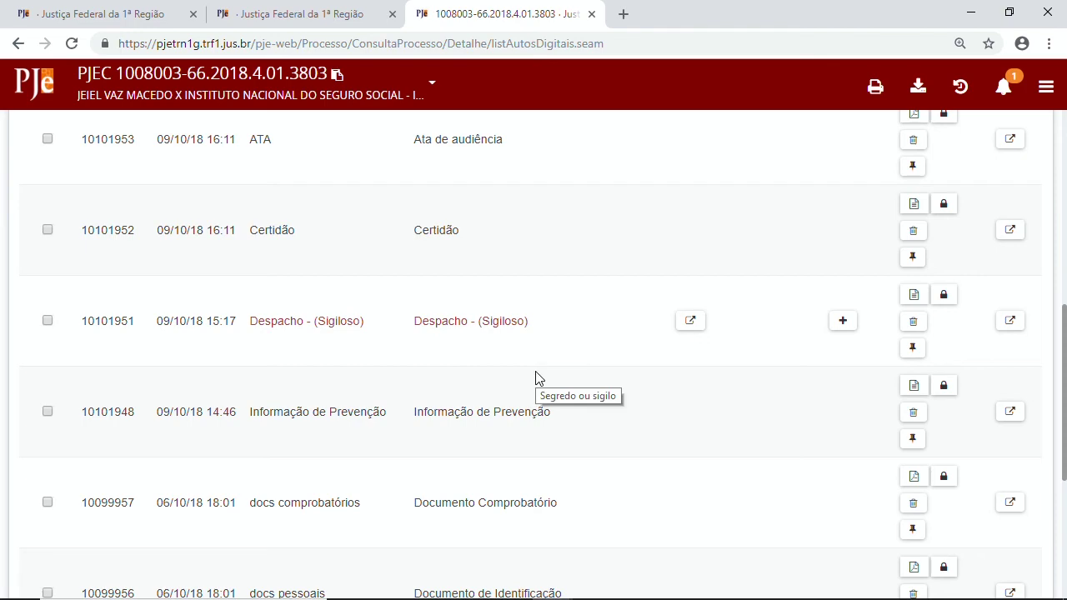
scroll(560, 408, up, 10)
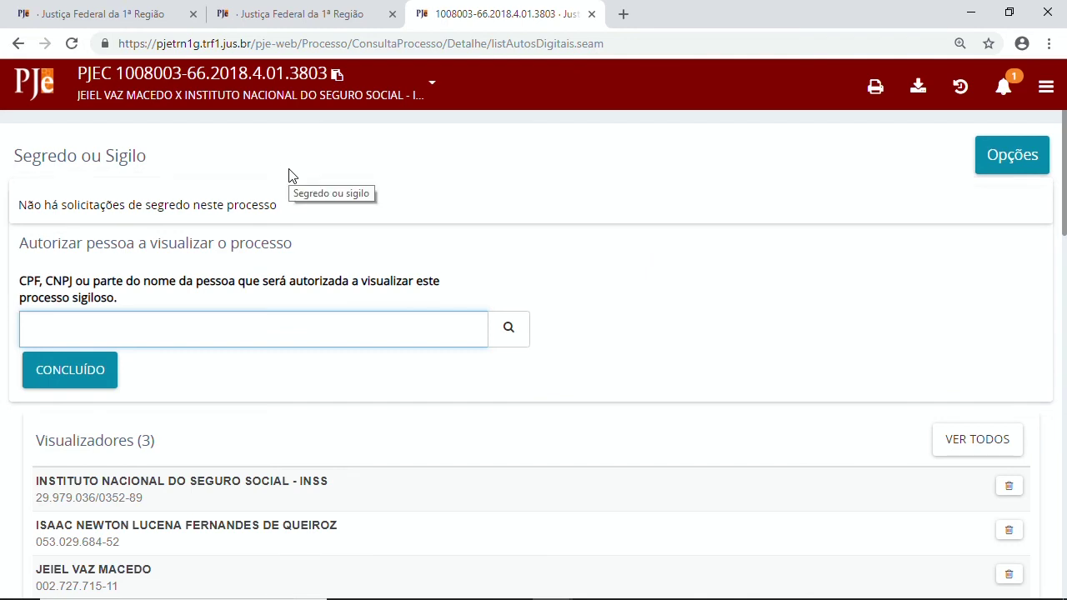
scroll(105, 352, down, 1)
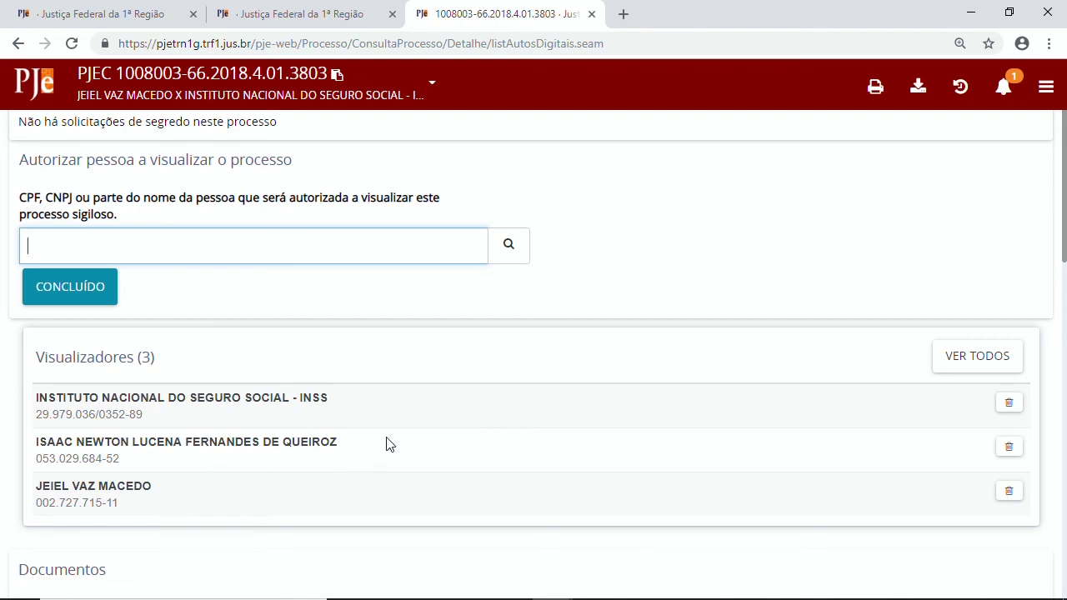
scroll(384, 443, down, 7)
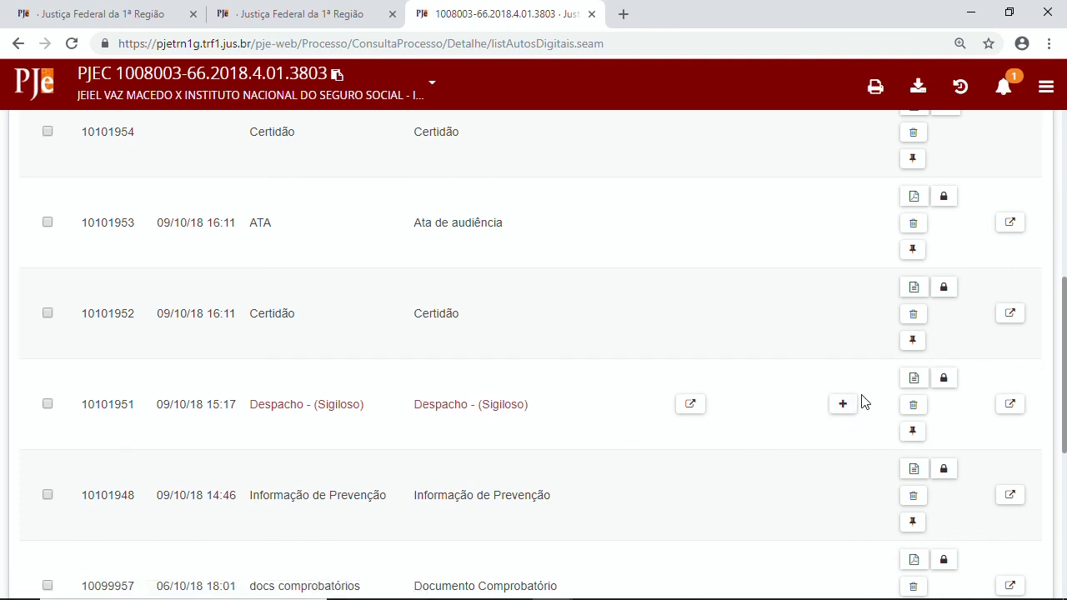
scroll(606, 470, up, 15)
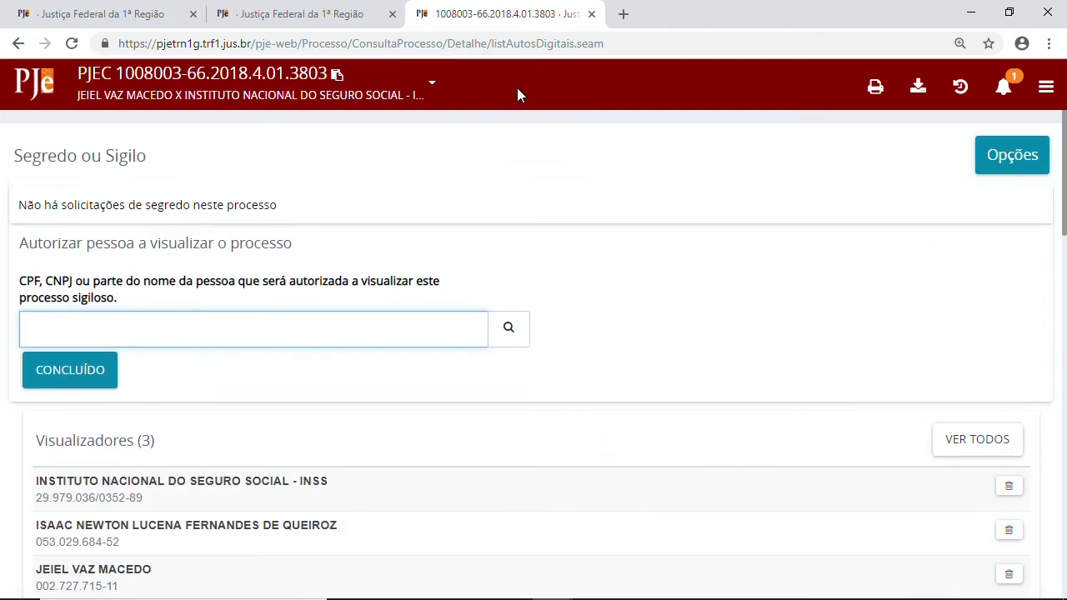
scroll(542, 350, down, 7)
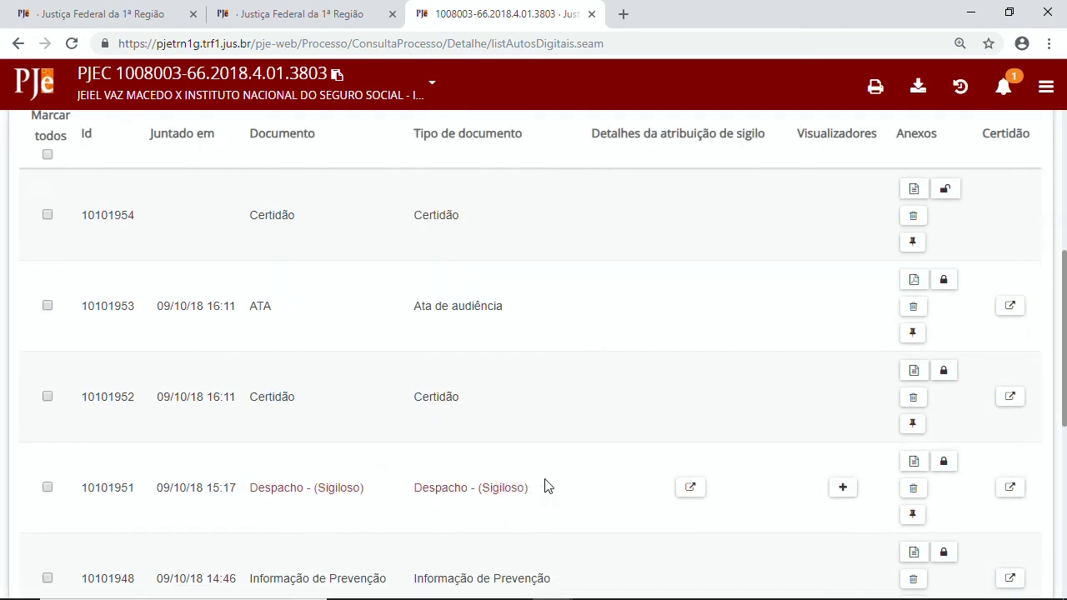
scroll(443, 495, up, 7)
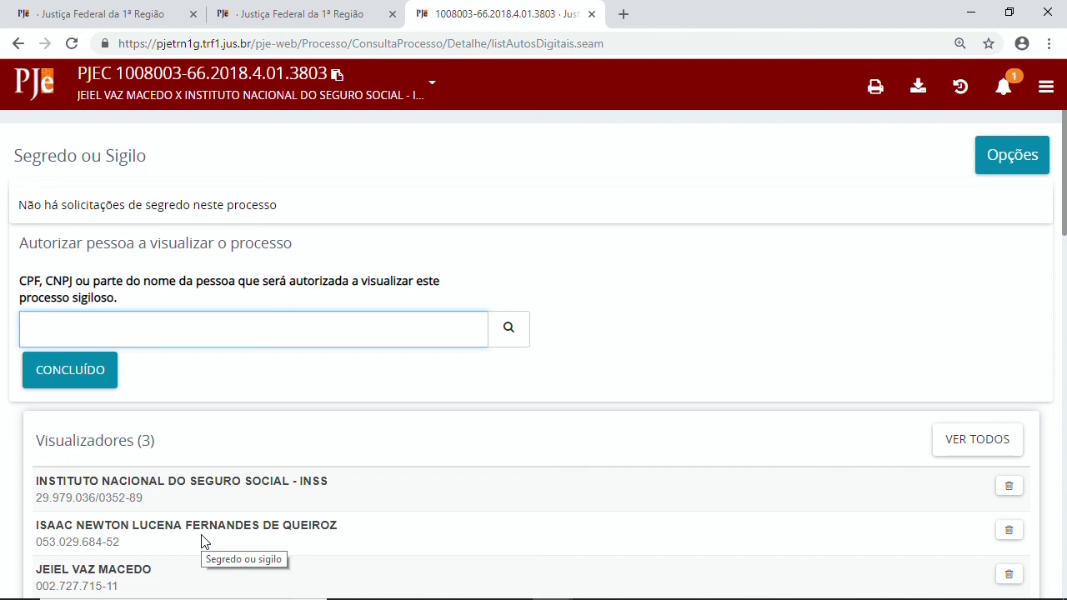
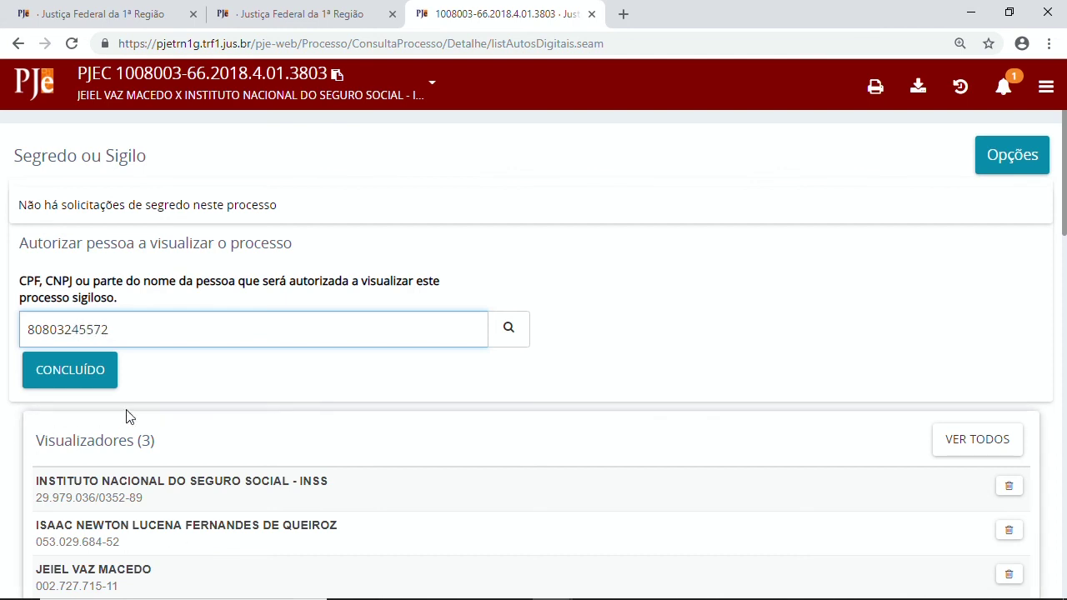
Search the authorisation field by a formatted CPF, find no match, and close the panel with CONCLUÍDO.
click(519, 330)
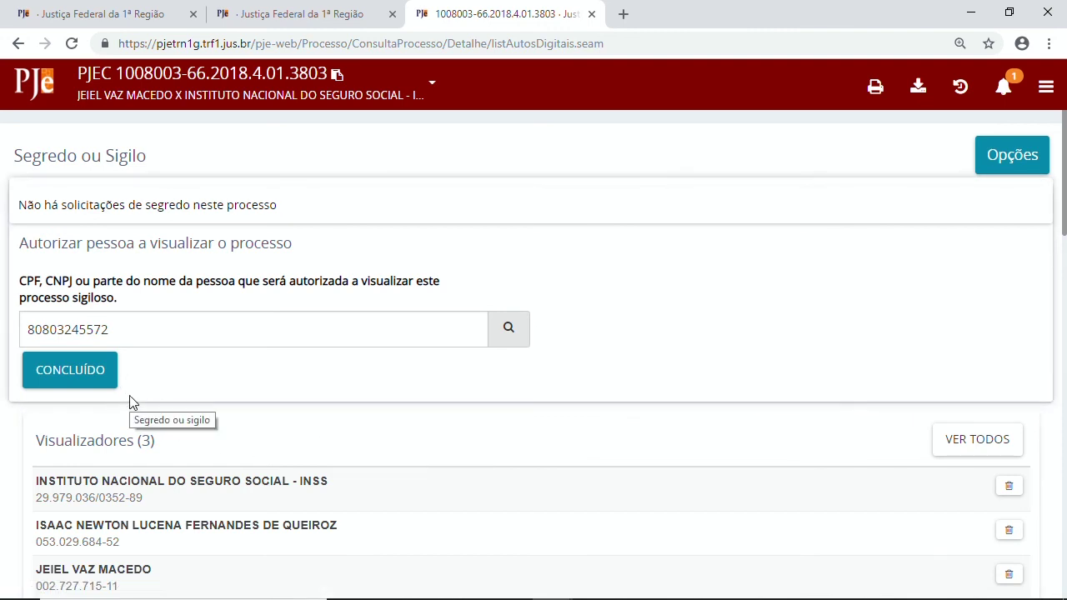
click(48, 329)
mouse_move(119, 594)
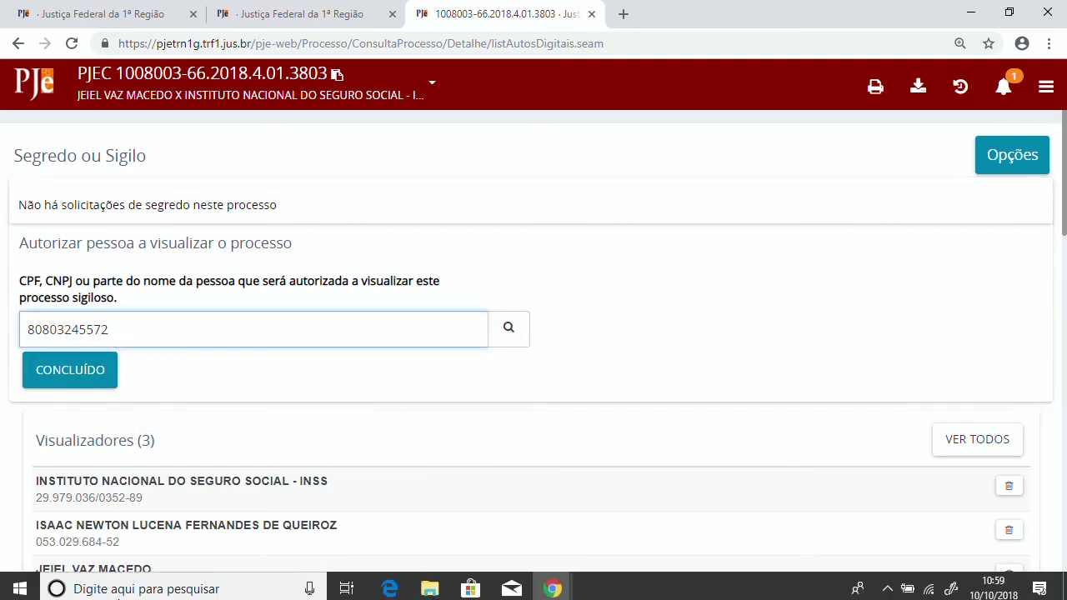
text(.)
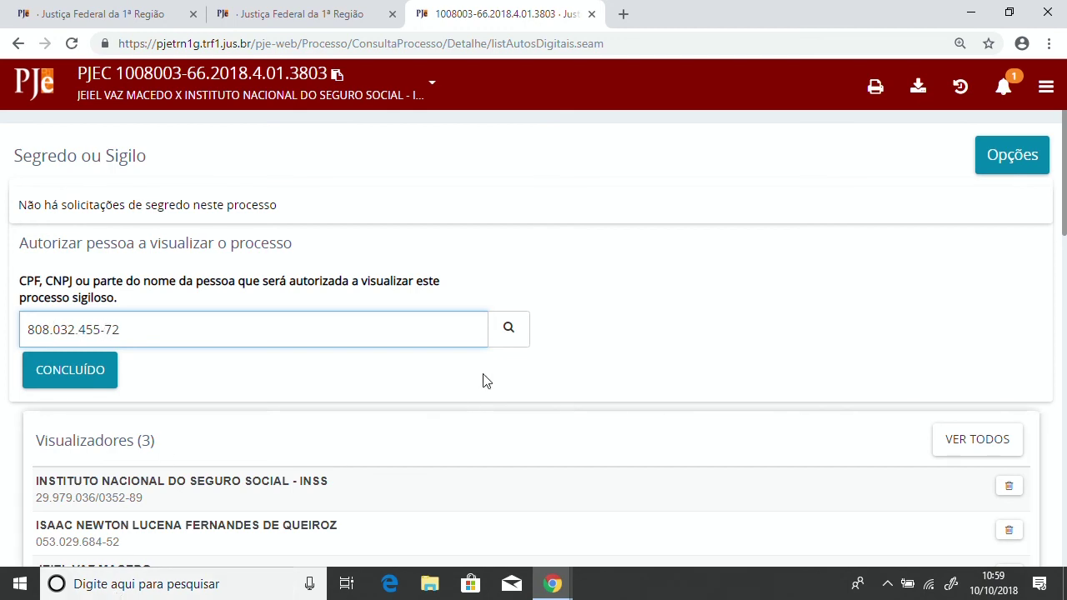
click(511, 337)
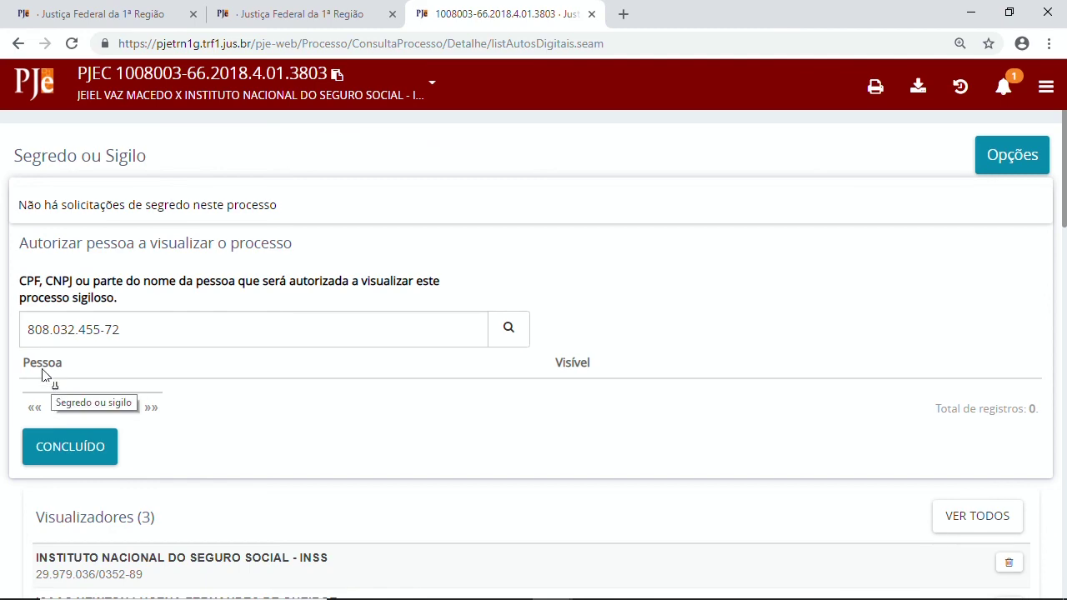
click(80, 448)
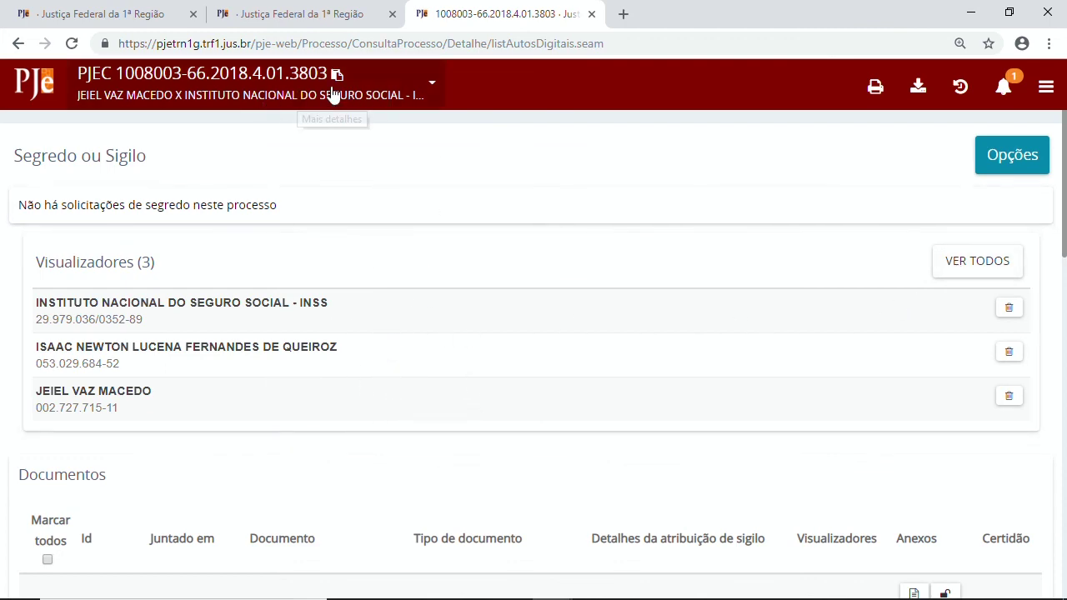
Review the Despacho's Visibilidade de Sigilo popup, then open the case's Opções menu.
scroll(558, 391, down, 6)
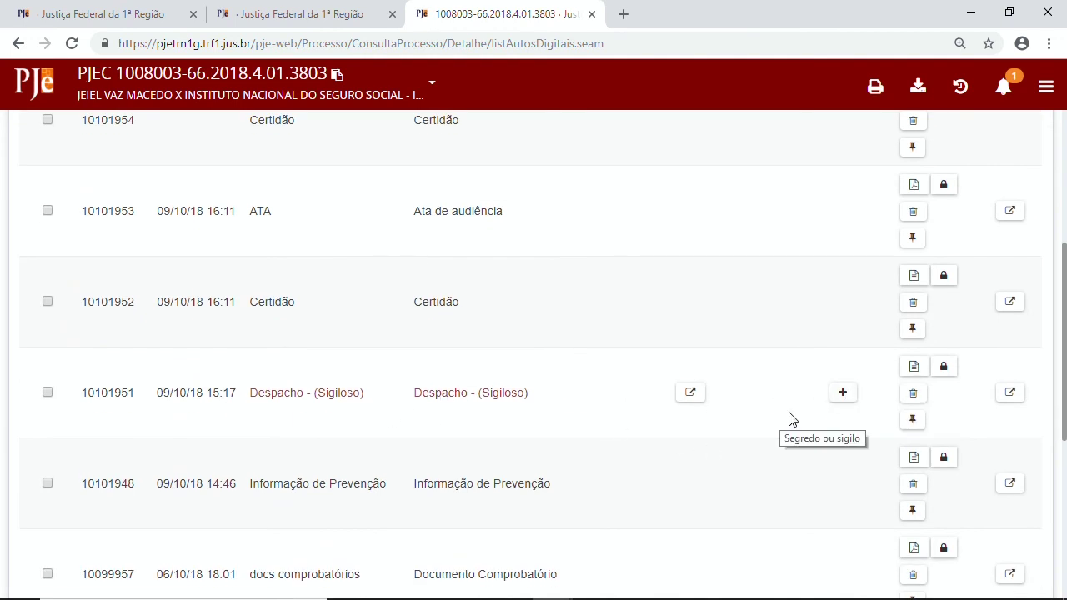
click(843, 394)
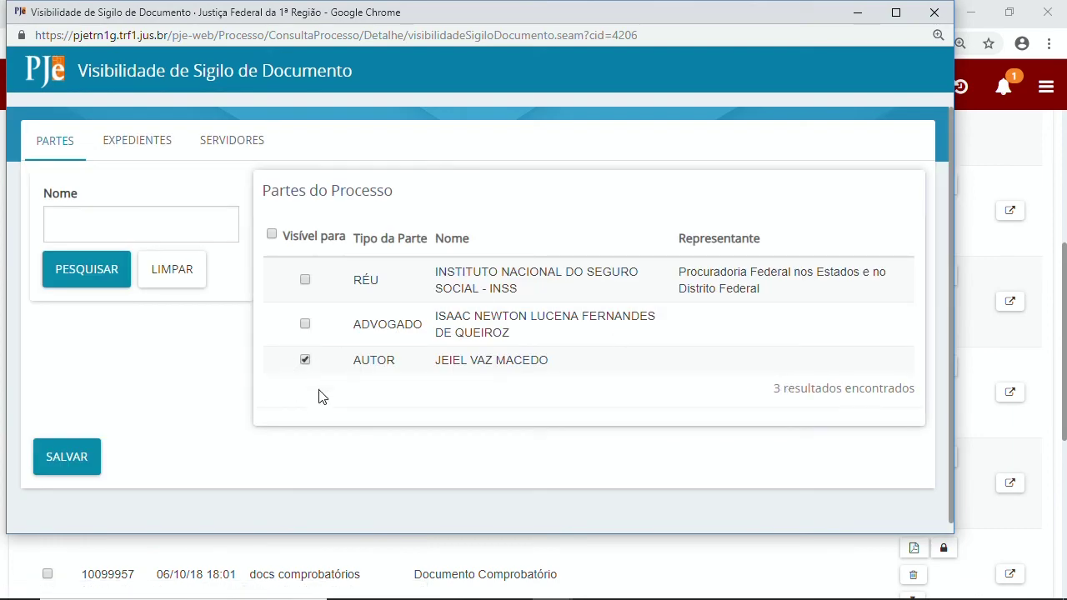
click(935, 12)
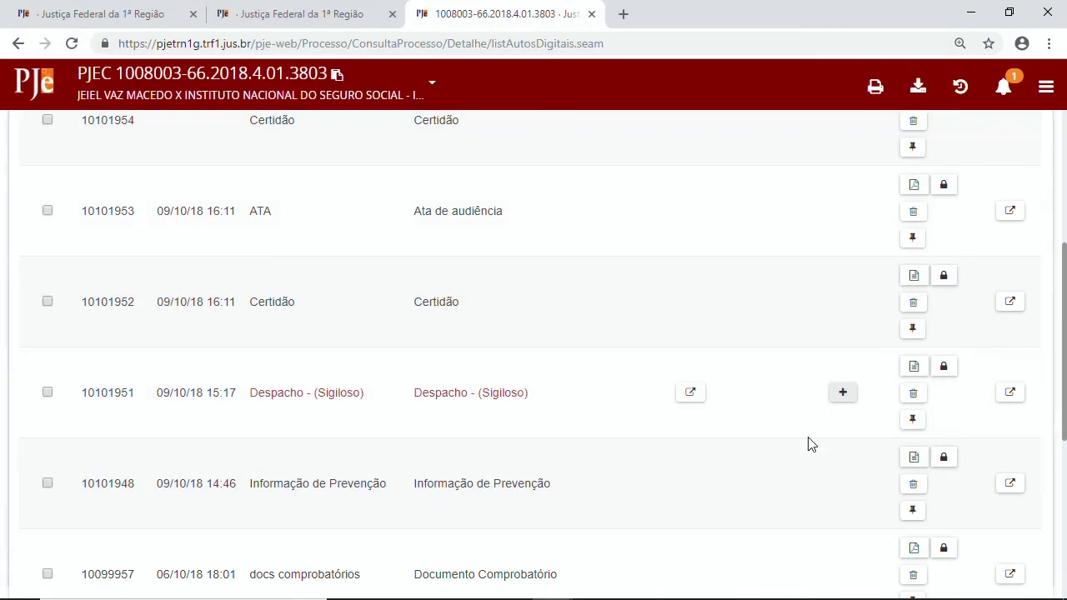
scroll(834, 350, up, 2)
click(985, 169)
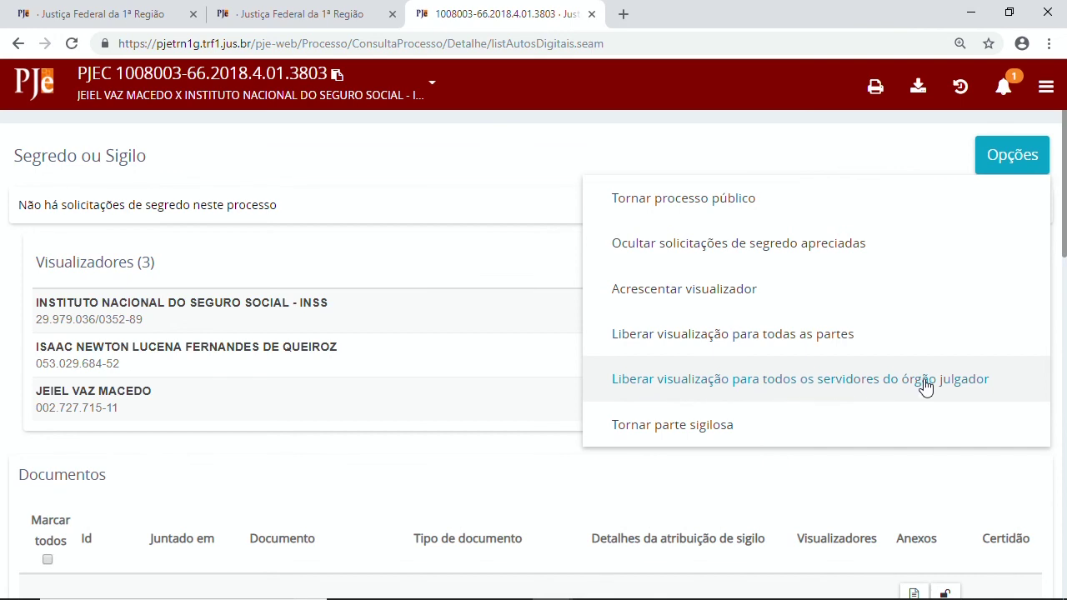
Use Tornar parte sigilosa with justification 'XX' to mark the AUTOR secret, then confirm with CONCLUÍDO.
click(714, 427)
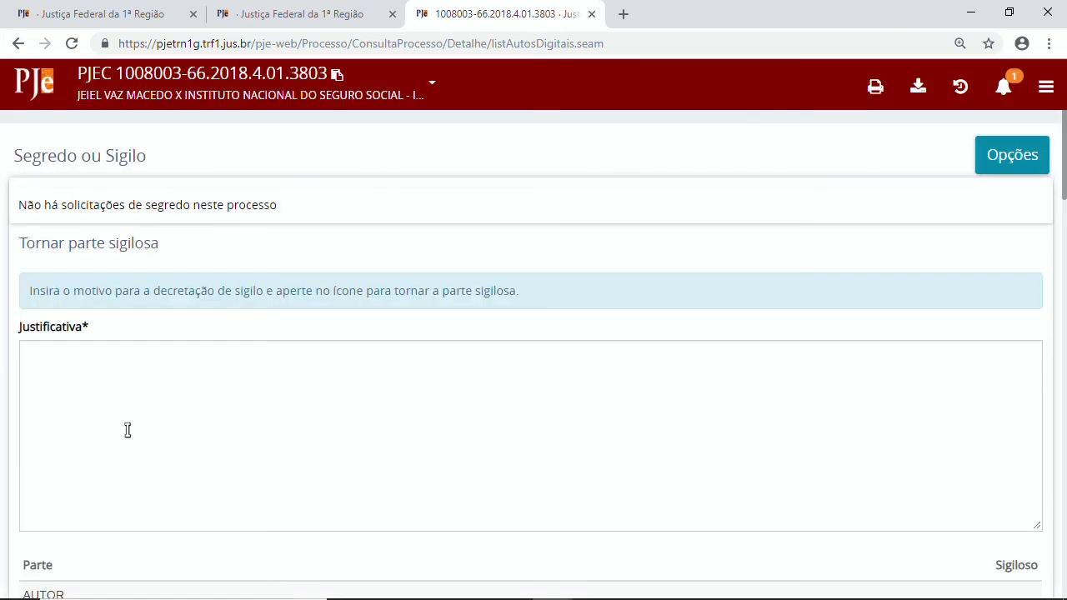
mouse_move(118, 596)
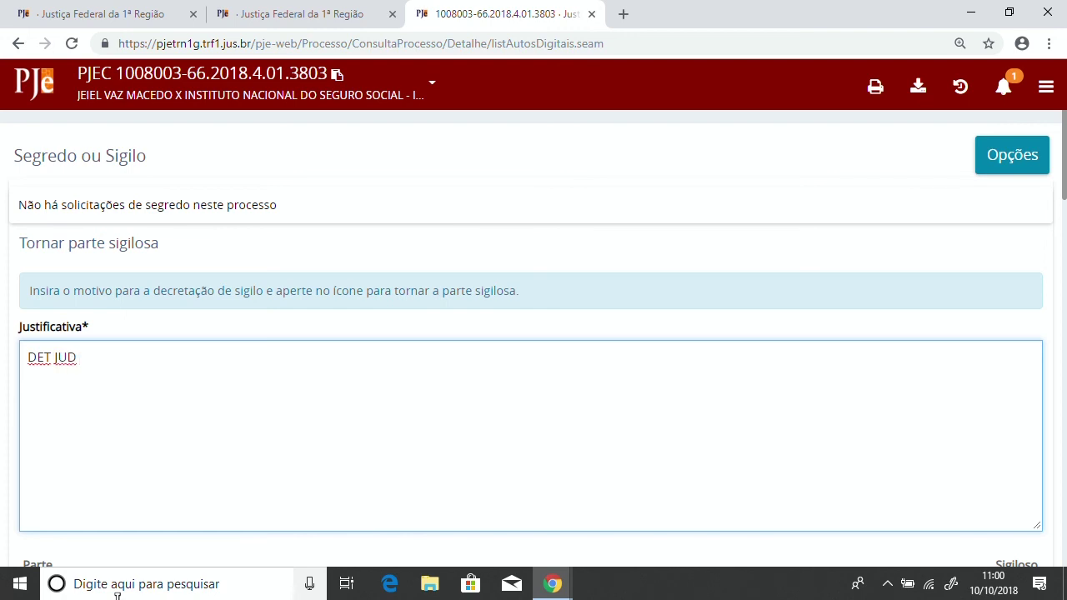
text(XXX)
scroll(279, 333, down, 3)
scroll(267, 384, up, 1)
scroll(321, 296, down, 1)
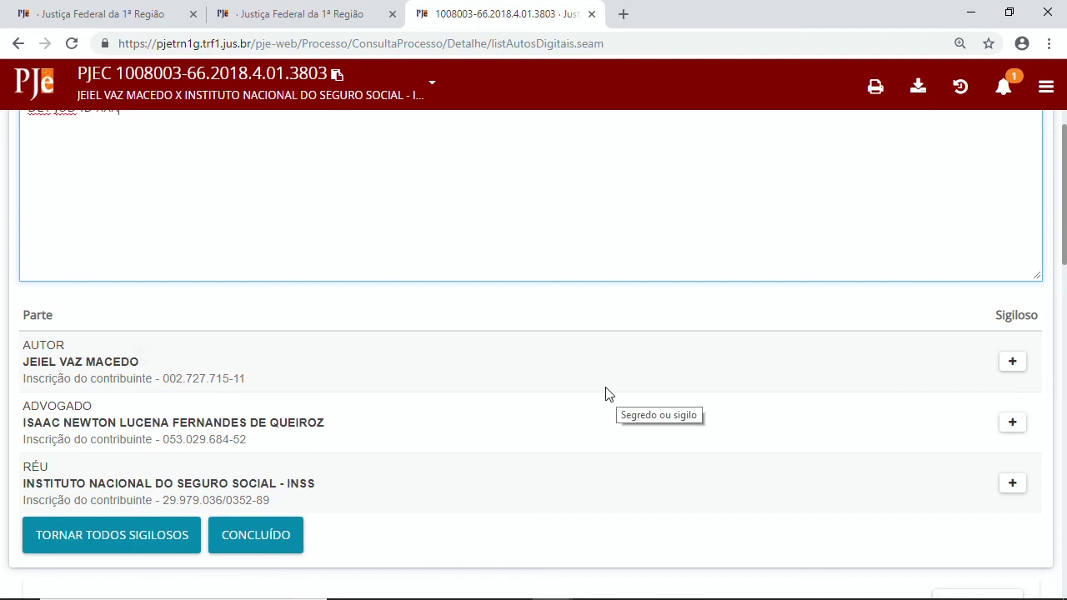
scroll(617, 388, down, 2)
scroll(609, 374, up, 1)
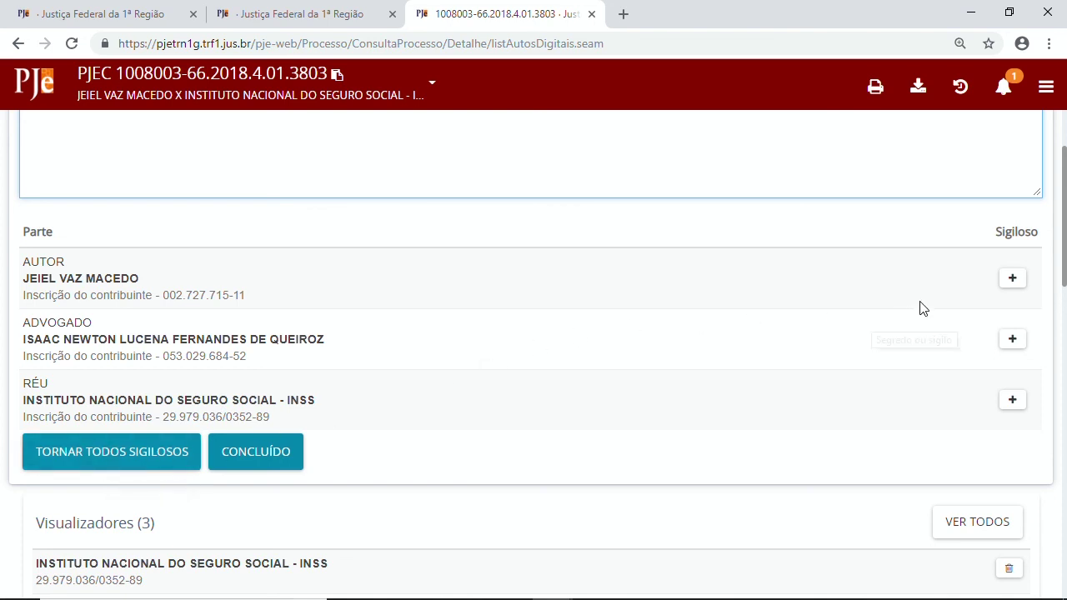
click(1012, 288)
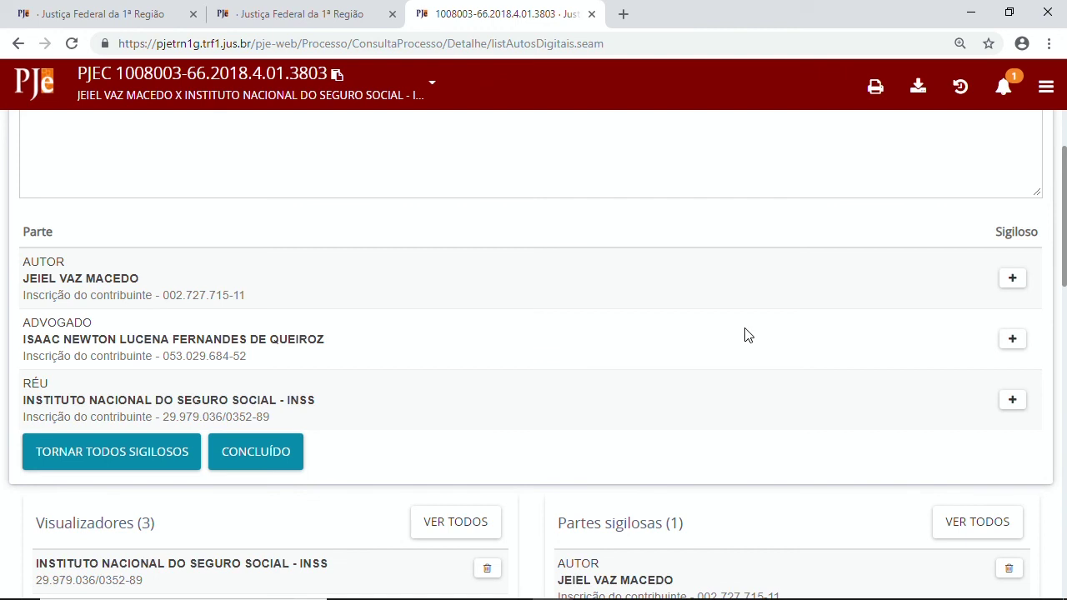
scroll(655, 310, down, 1)
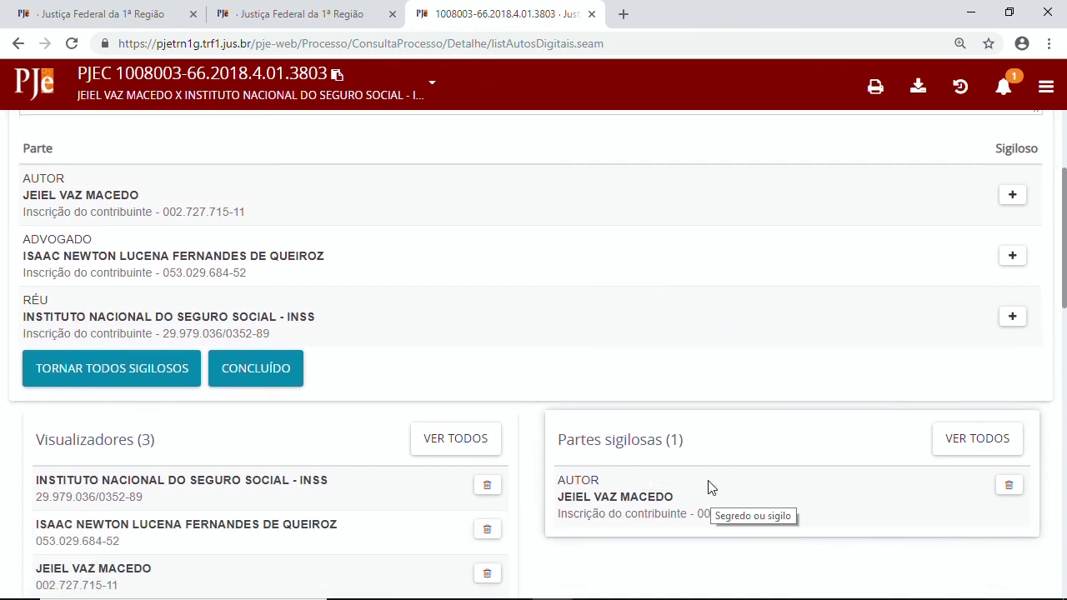
click(284, 368)
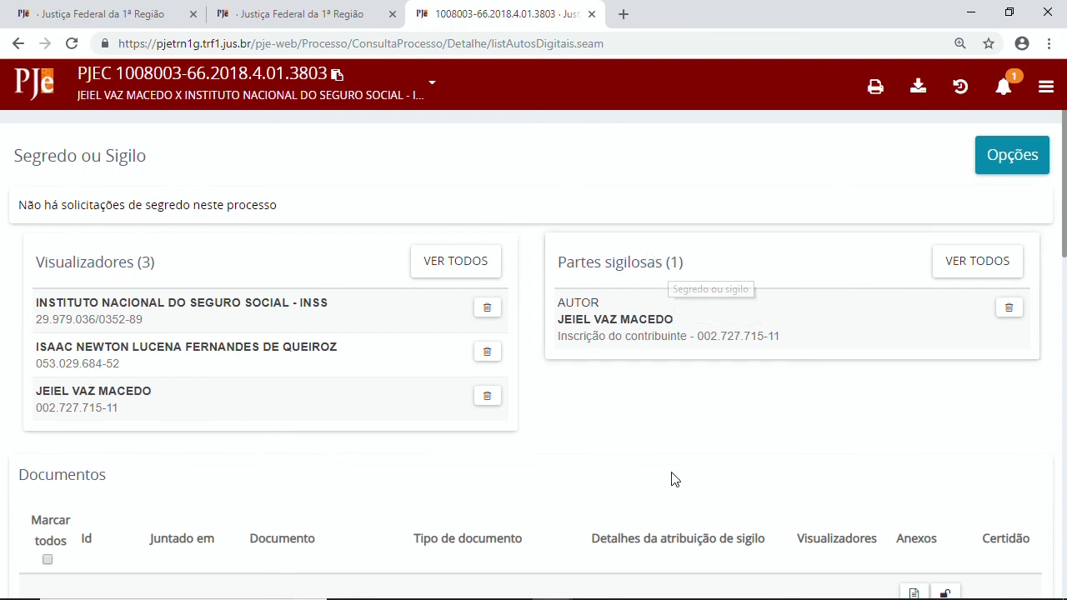
mouse_move(673, 599)
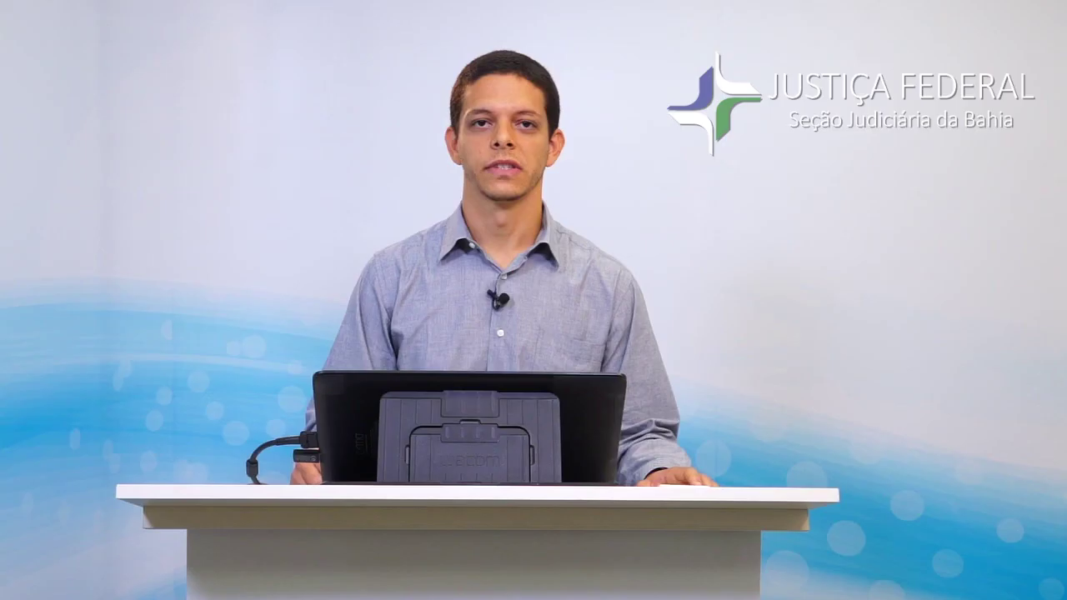